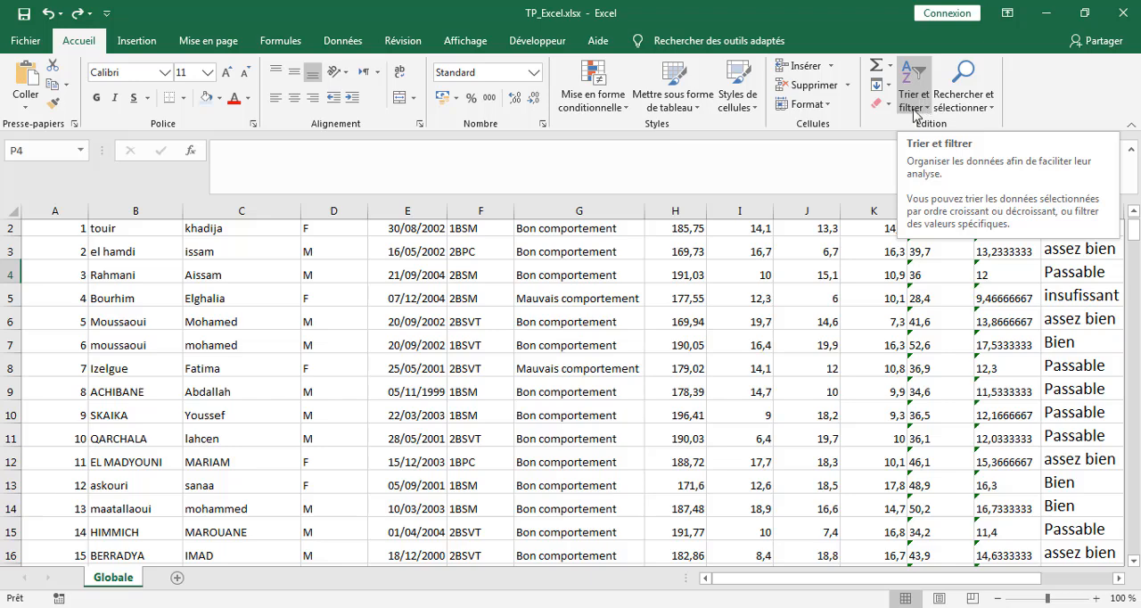
Step: Try to turn on filtering while an empty cell outside the student table is selected
{"action": "left_click", "coordinate": [927, 110]}
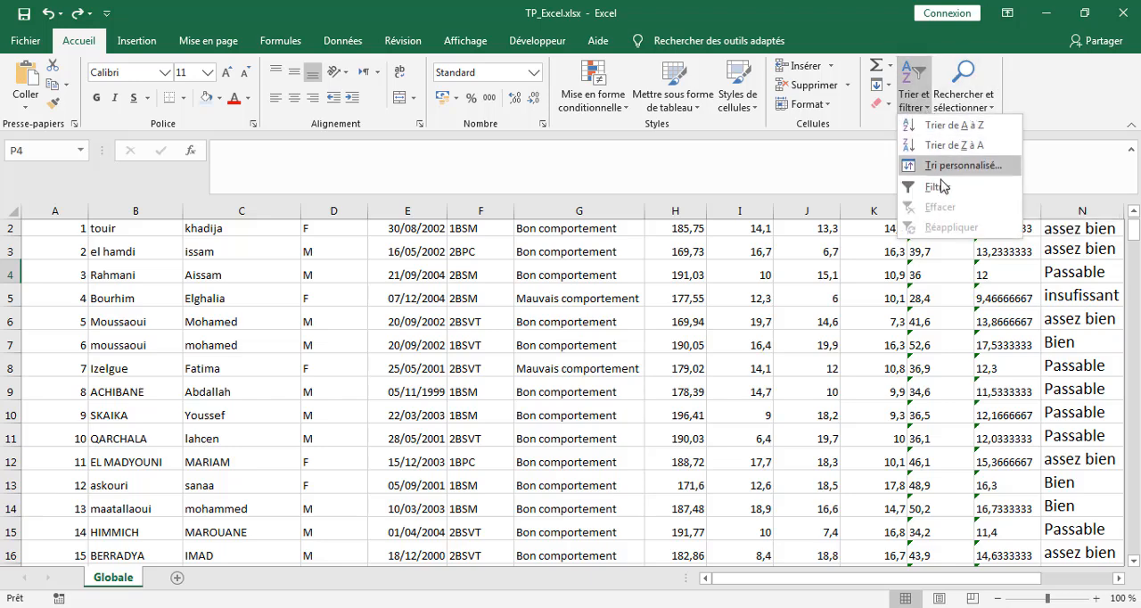
{"action": "left_click", "coordinate": [936, 187]}
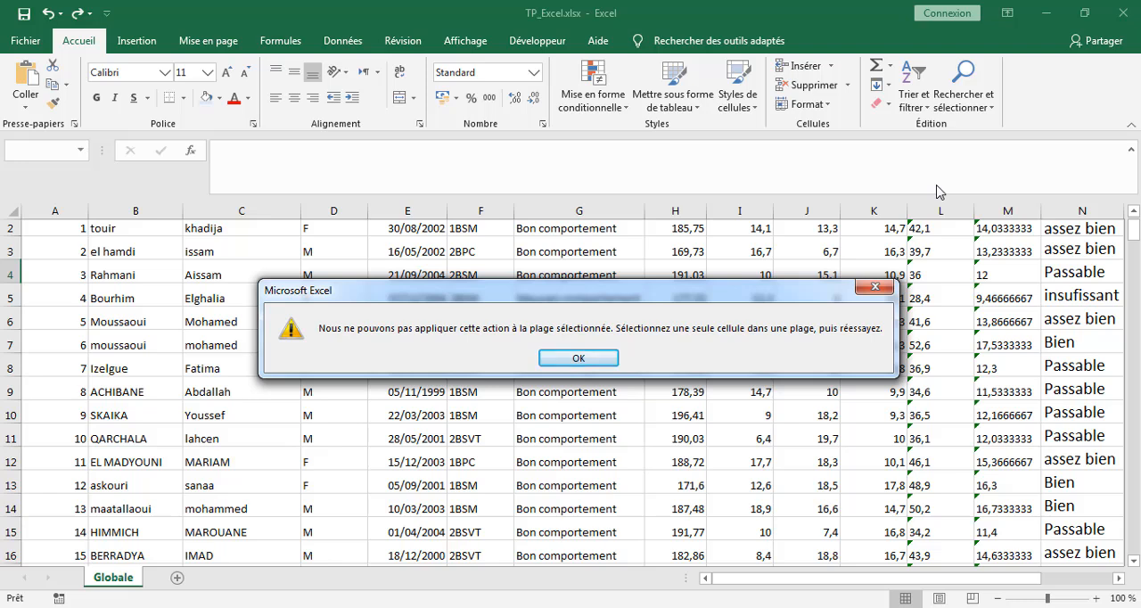
{"action": "left_click", "coordinate": [578, 359]}
Step: Turn on filtering for the student table's header row from a cell inside the table
{"action": "left_click", "coordinate": [711, 326]}
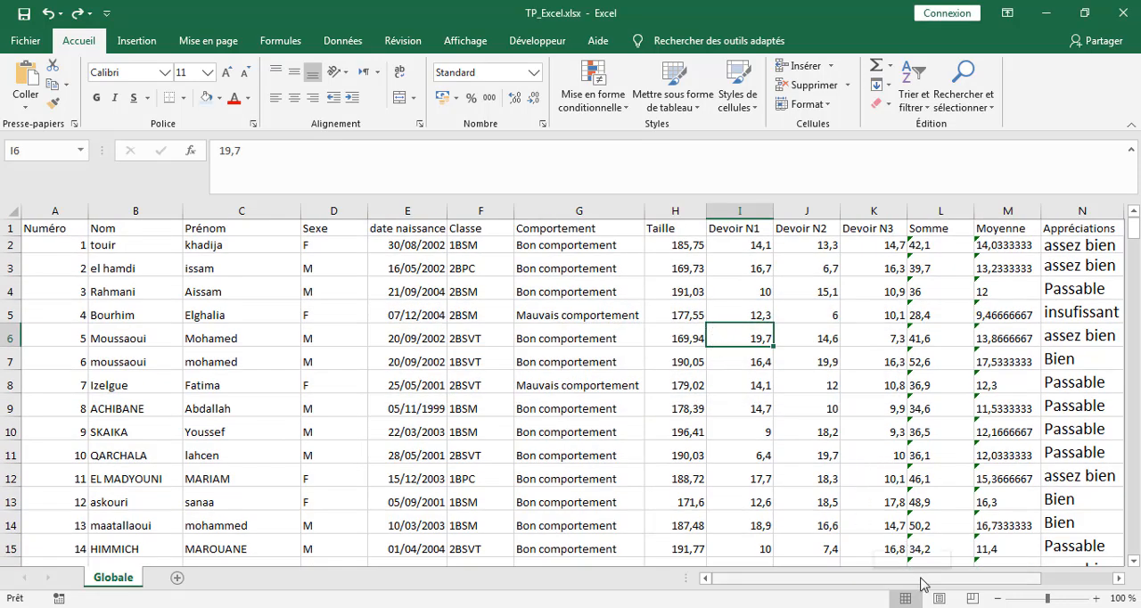
{"action": "left_click_drag", "start_coordinate": [924, 584], "coordinate": [993, 579]}
{"action": "left_click", "coordinate": [779, 355]}
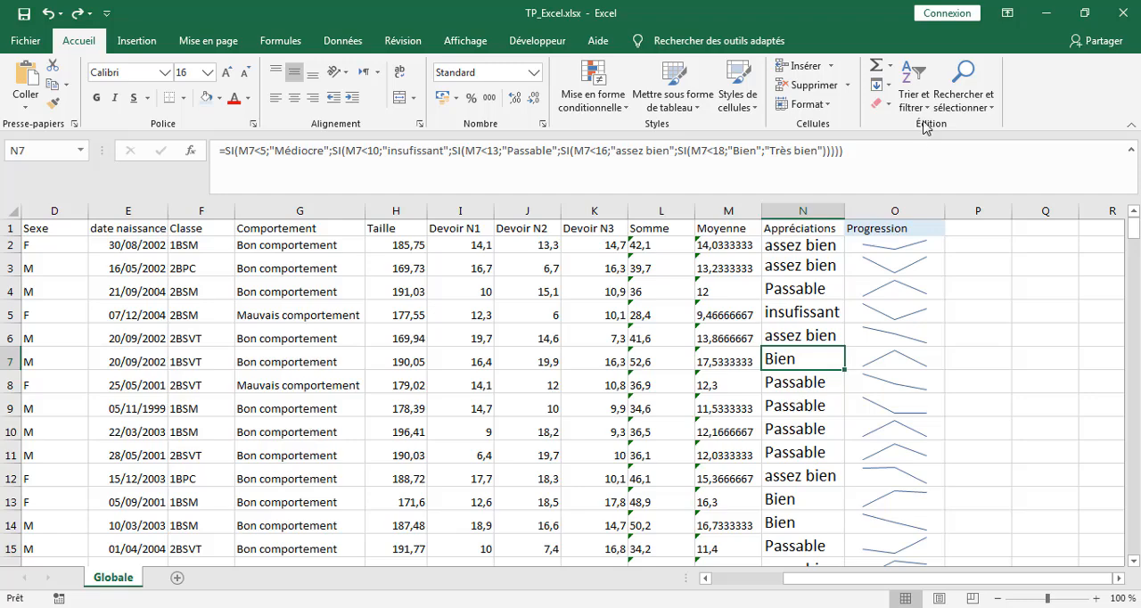
{"action": "left_click", "coordinate": [914, 96]}
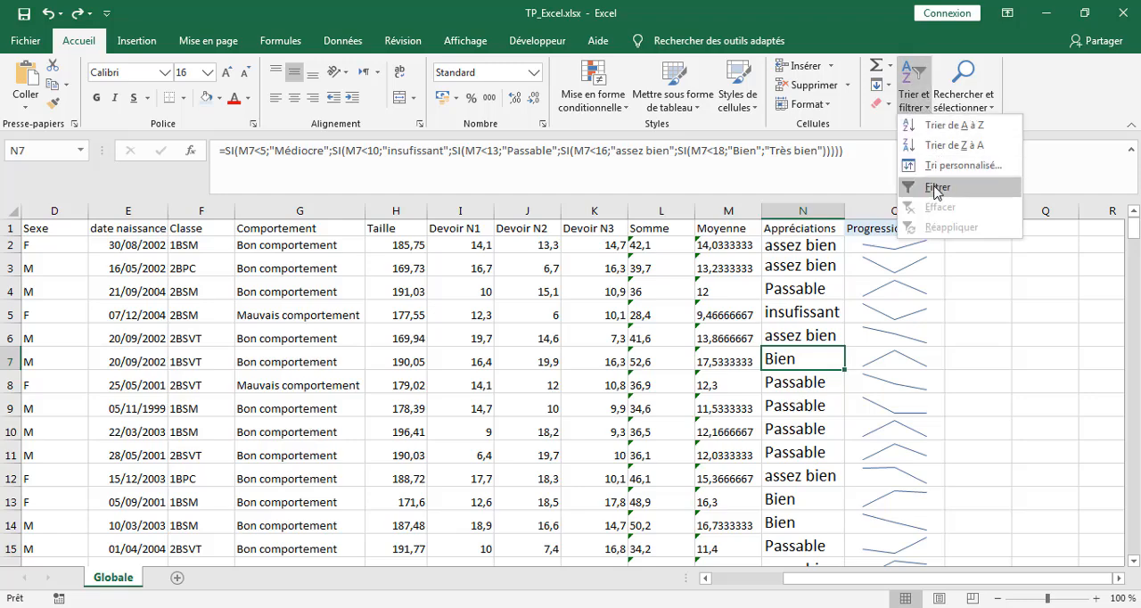
{"action": "left_click", "coordinate": [937, 187]}
{"action": "left_click_drag", "start_coordinate": [958, 581], "coordinate": [1049, 571]}
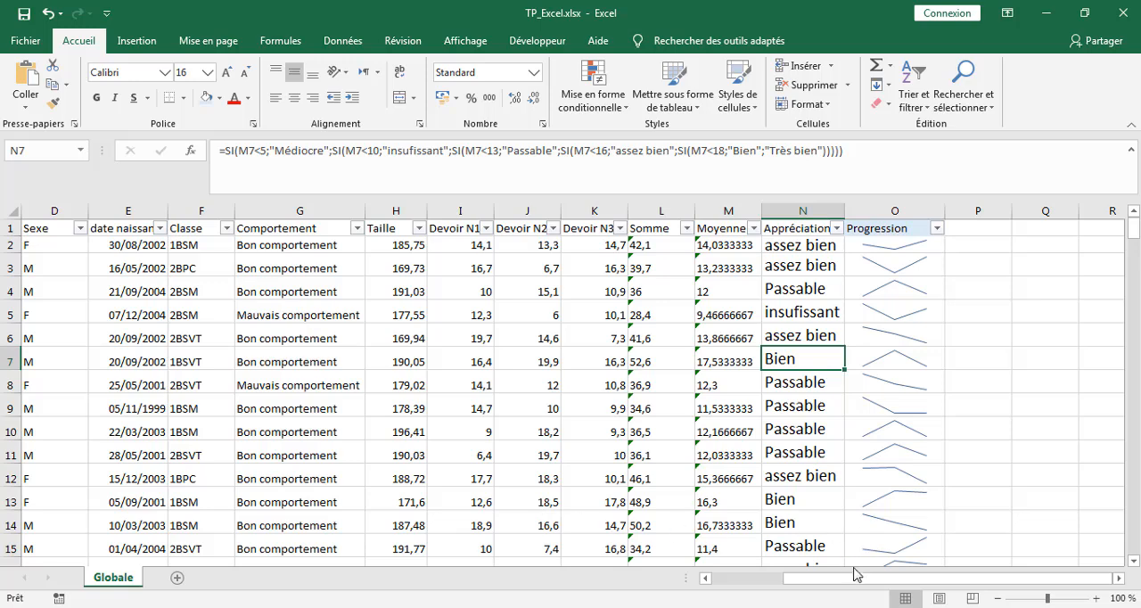
Step: Filter the Sexe column to show only the M rows and look through the filtered list
{"action": "left_click_drag", "start_coordinate": [851, 583], "coordinate": [758, 583]}
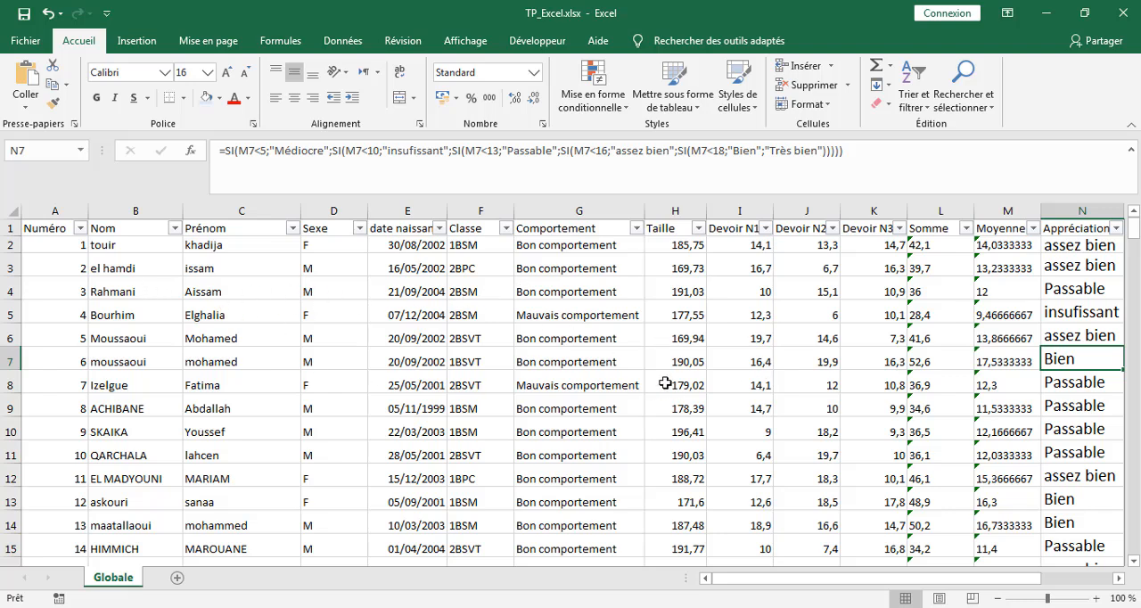
{"action": "left_click", "coordinate": [360, 229]}
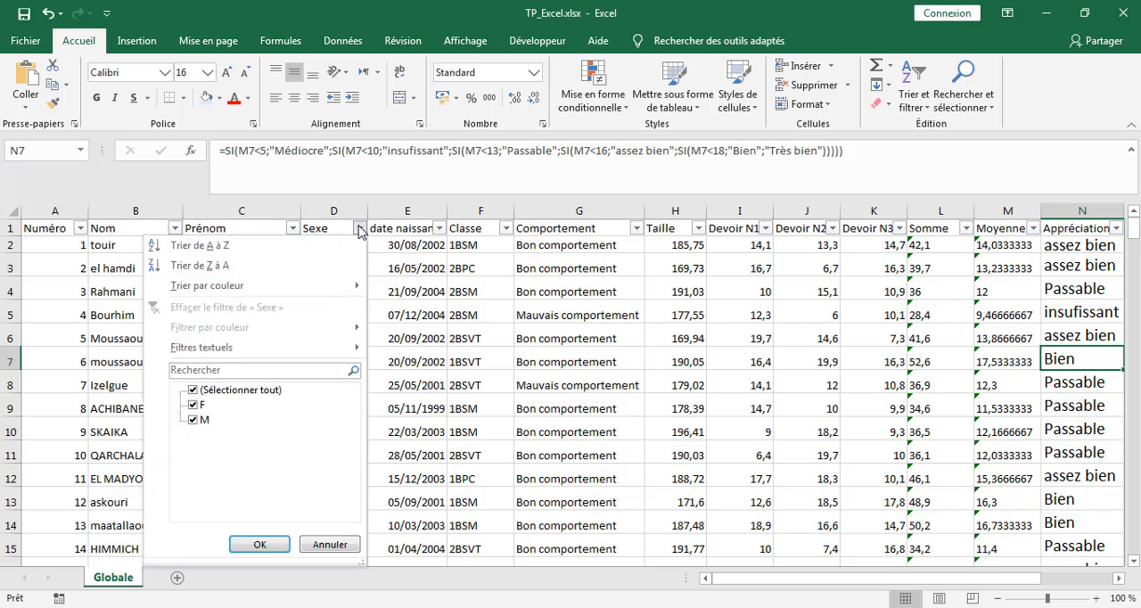
{"action": "left_click", "coordinate": [360, 229]}
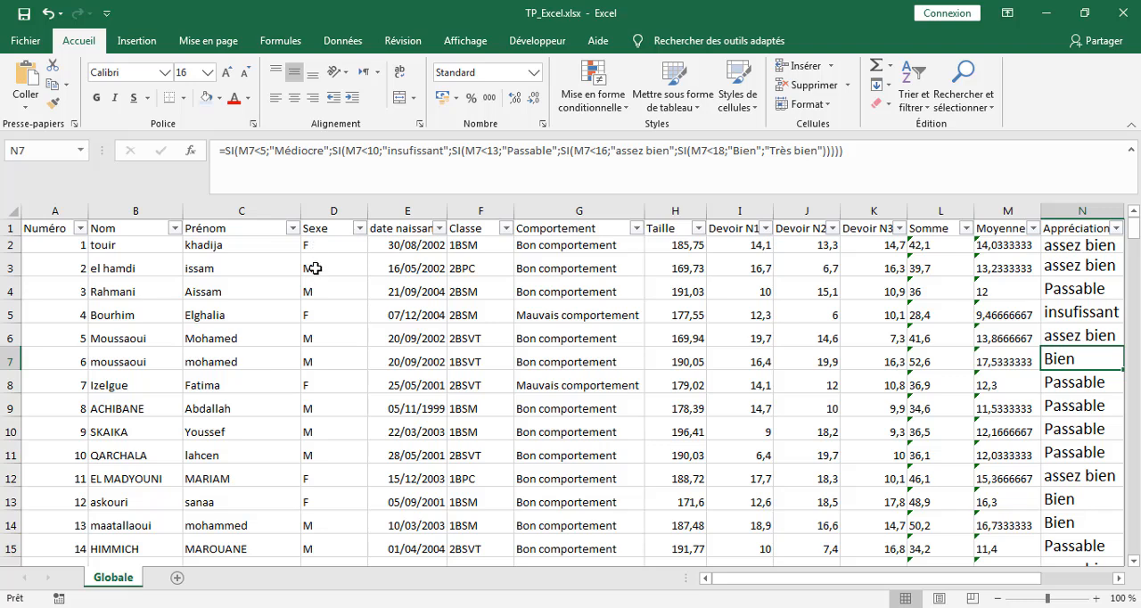
{"action": "left_click", "coordinate": [360, 229]}
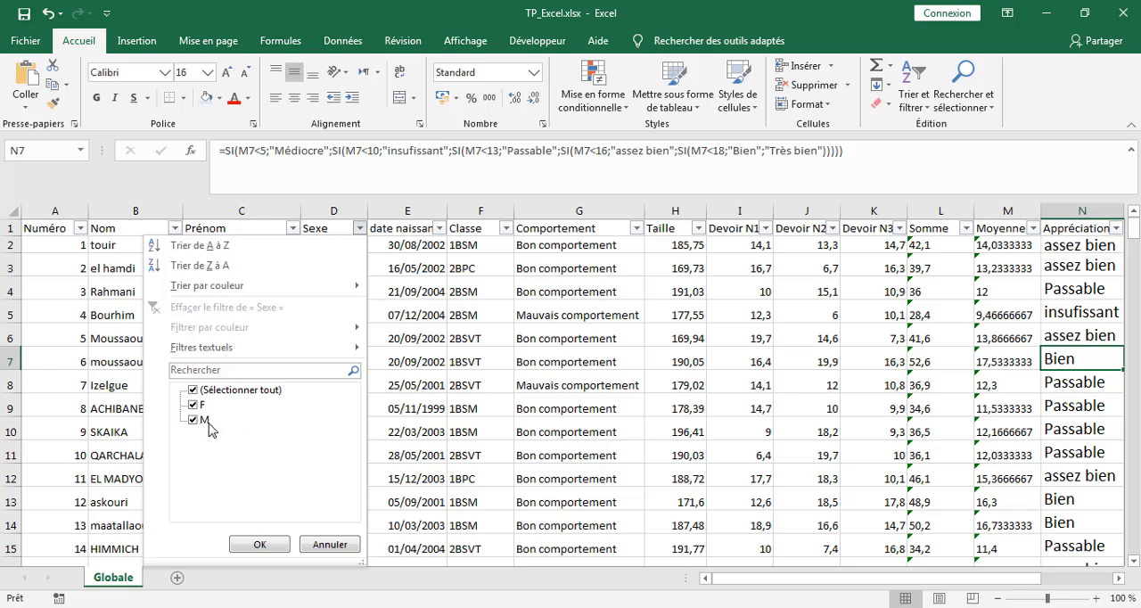
{"action": "left_click", "coordinate": [193, 406]}
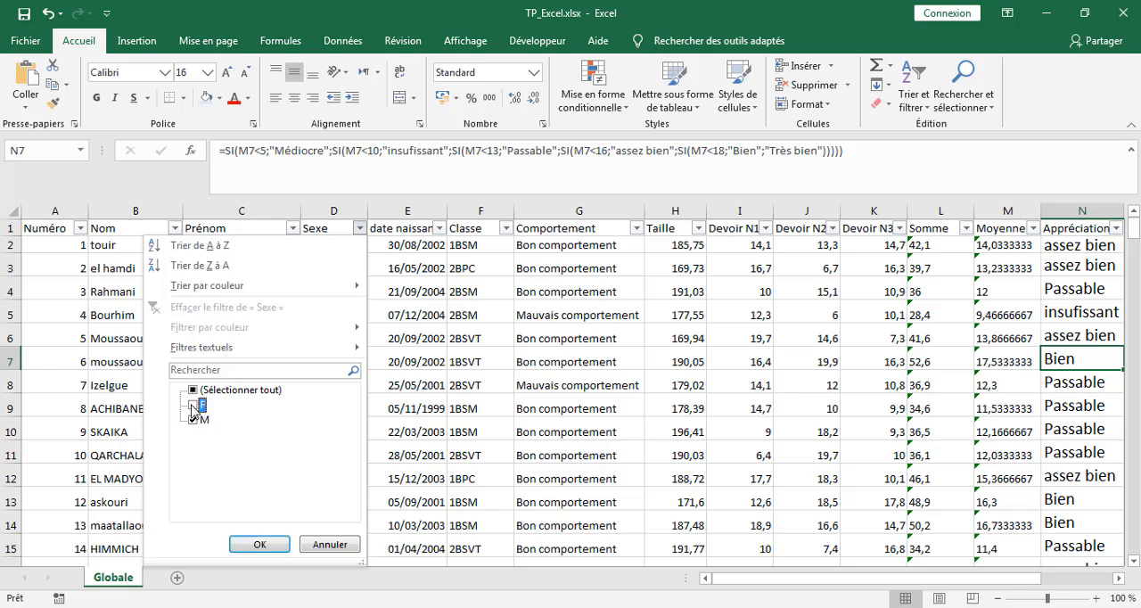
{"action": "left_click", "coordinate": [248, 543]}
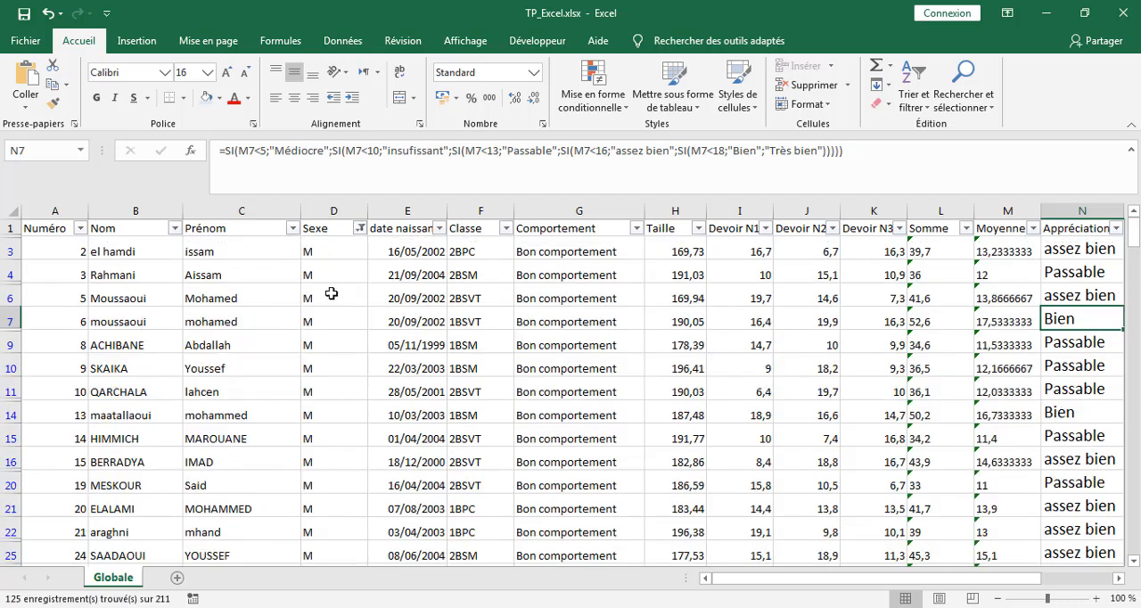
{"action": "scroll", "coordinate": [331, 491], "scroll_direction": "down", "scroll_amount": 5}
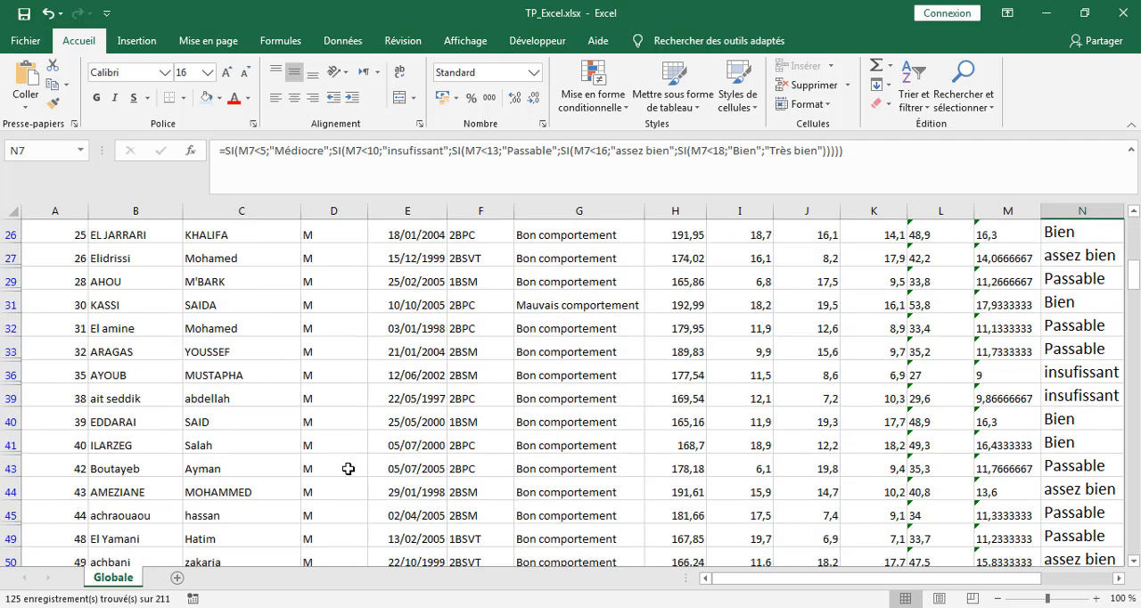
{"action": "scroll", "coordinate": [348, 454], "scroll_direction": "up", "scroll_amount": 5}
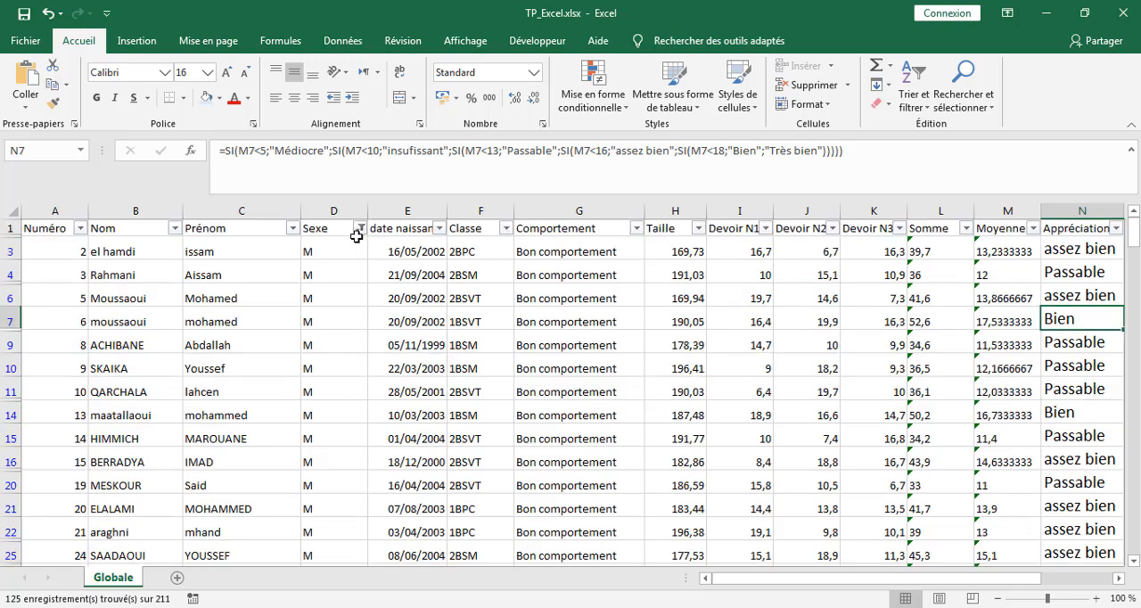
Step: Clear the filter on the Sexe column
{"action": "left_click", "coordinate": [360, 230]}
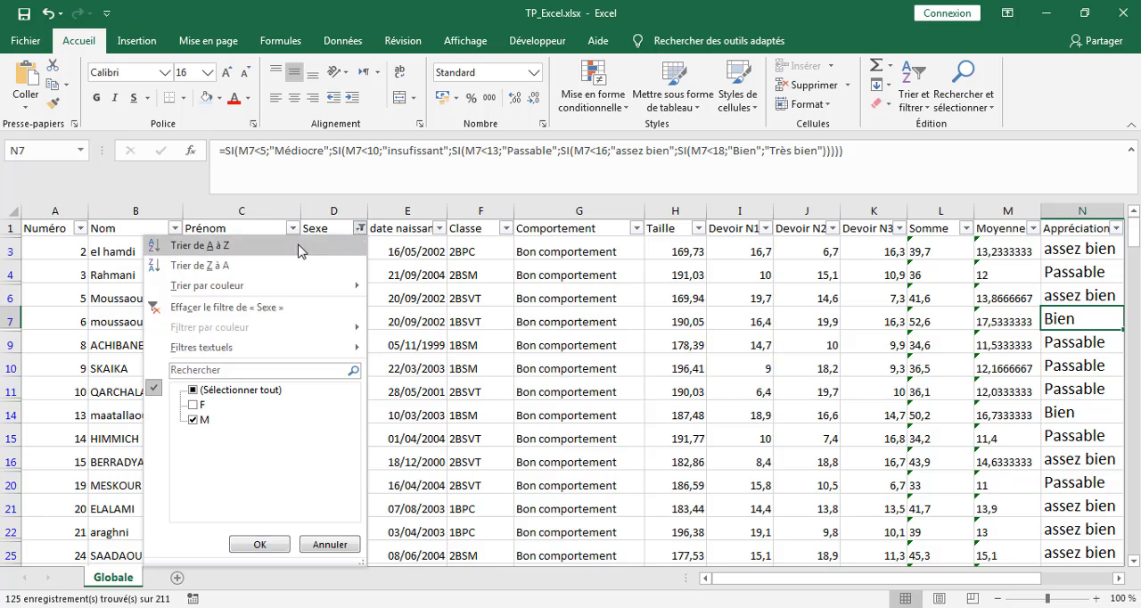
{"action": "left_click", "coordinate": [185, 307]}
{"action": "left_click", "coordinate": [178, 312]}
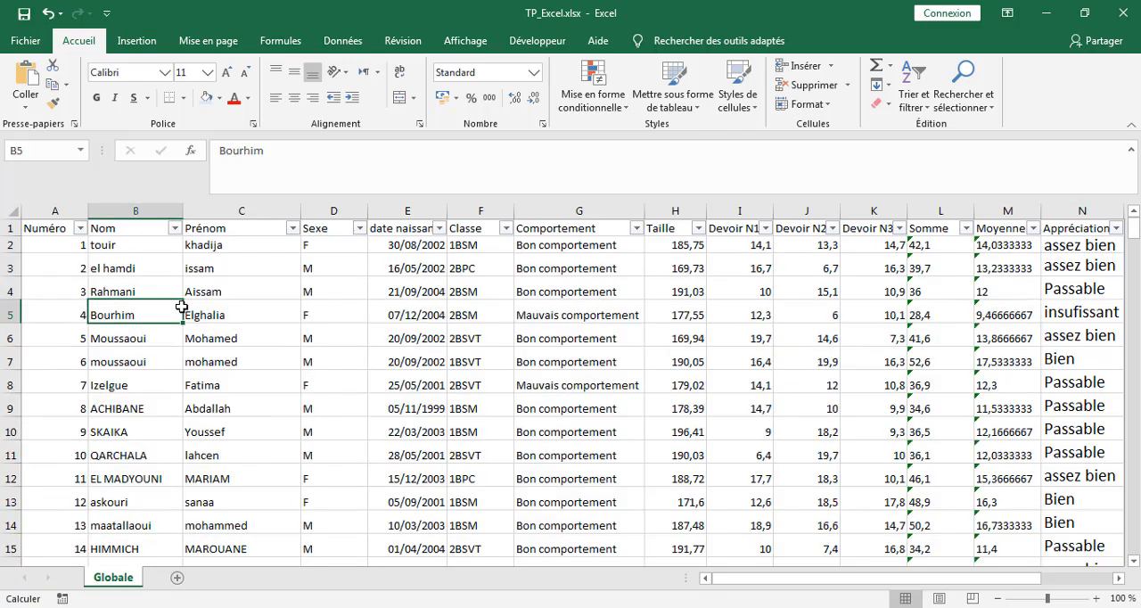
{"action": "left_click", "coordinate": [426, 308]}
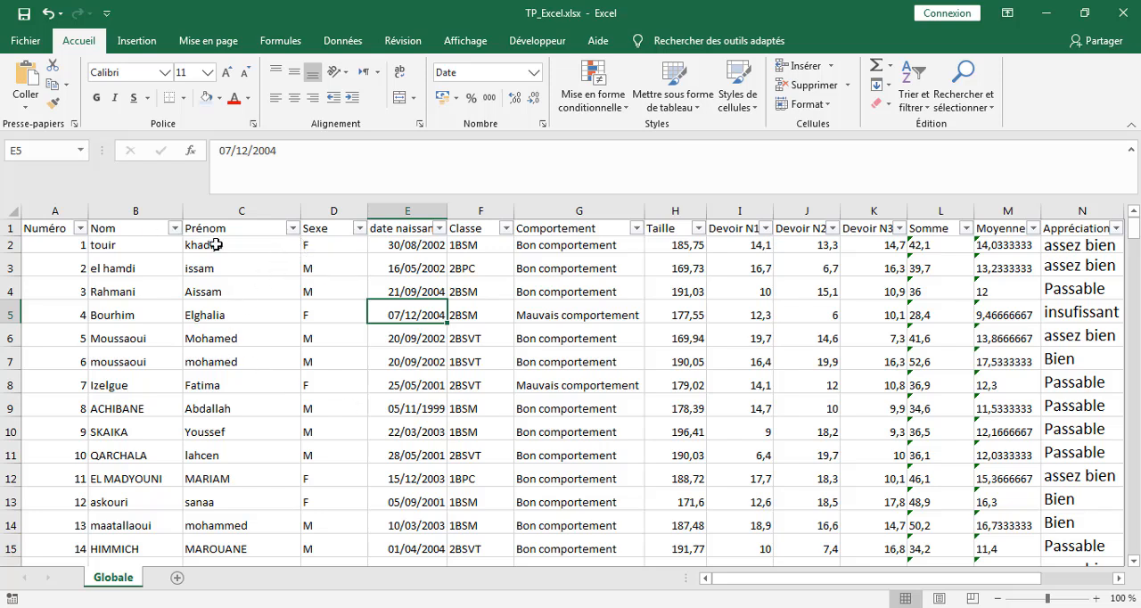
Step: Deselect all values in the Prénom column's filter list and select only the common male first name listed right after MINA
{"action": "left_click", "coordinate": [292, 228]}
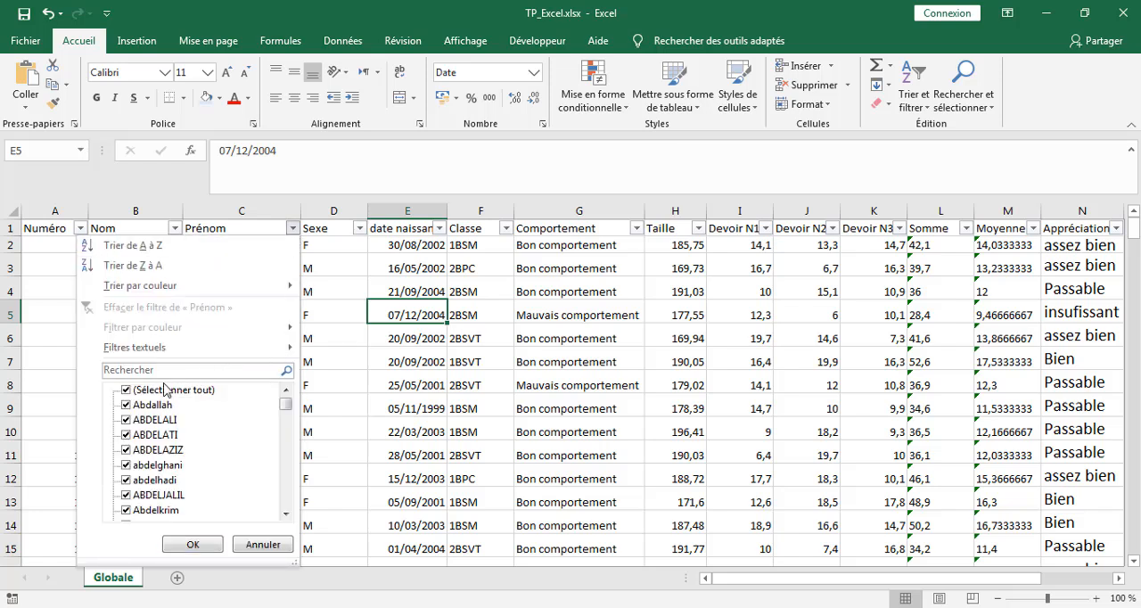
{"action": "left_click", "coordinate": [125, 391]}
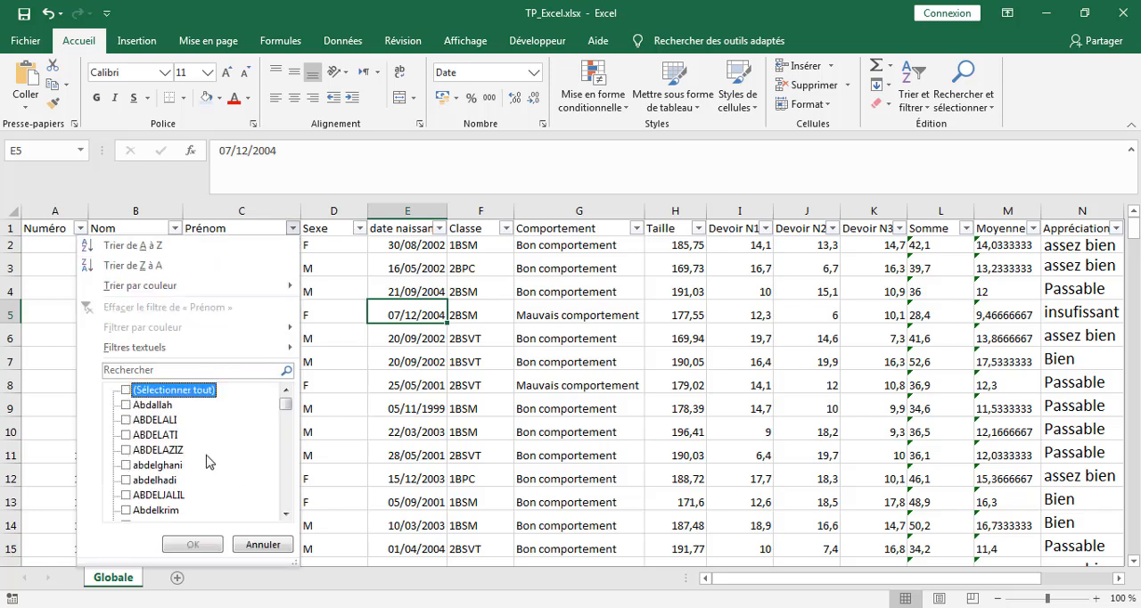
{"action": "left_click", "coordinate": [285, 514]}
{"action": "left_click", "coordinate": [286, 514]}
{"action": "left_click", "coordinate": [285, 514]}
{"action": "left_click", "coordinate": [285, 515]}
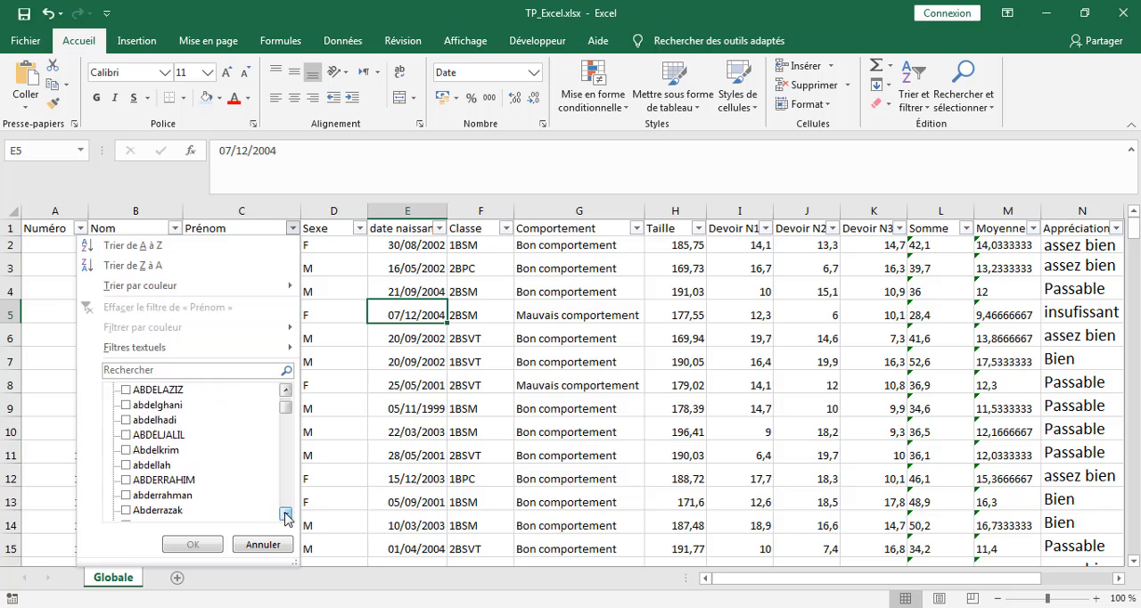
{"action": "left_click", "coordinate": [285, 514]}
{"action": "left_click", "coordinate": [286, 515]}
{"action": "left_click", "coordinate": [285, 514]}
{"action": "left_click", "coordinate": [285, 514]}
{"action": "left_click", "coordinate": [286, 514]}
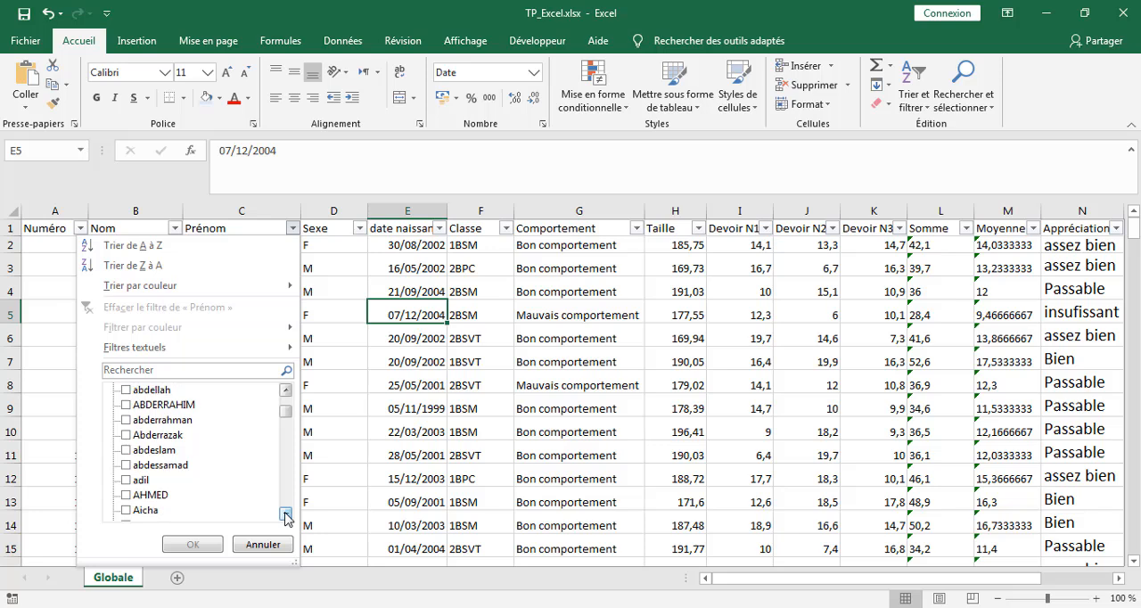
{"action": "left_click", "coordinate": [286, 514]}
{"action": "left_click", "coordinate": [285, 514]}
{"action": "left_click", "coordinate": [285, 514]}
{"action": "left_click", "coordinate": [286, 515]}
{"action": "left_click", "coordinate": [285, 514]}
{"action": "left_click", "coordinate": [286, 514]}
{"action": "left_click", "coordinate": [285, 514]}
{"action": "left_click", "coordinate": [286, 514]}
{"action": "left_click", "coordinate": [286, 514]}
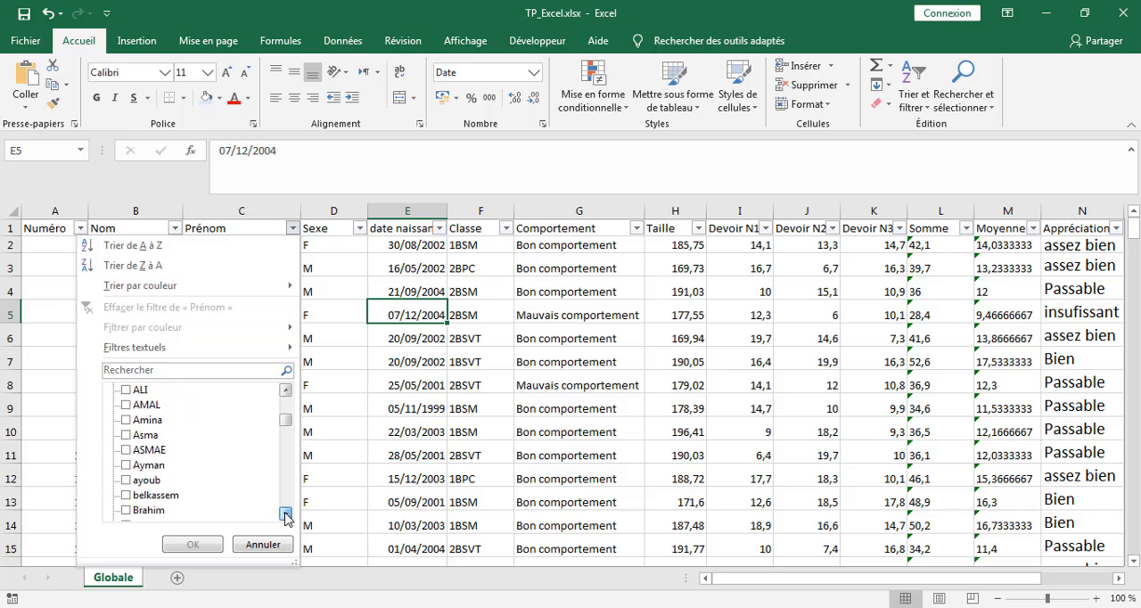
{"action": "left_click", "coordinate": [285, 514]}
{"action": "left_click", "coordinate": [285, 515]}
{"action": "left_click", "coordinate": [286, 515]}
{"action": "left_click", "coordinate": [285, 514]}
{"action": "left_click", "coordinate": [285, 514]}
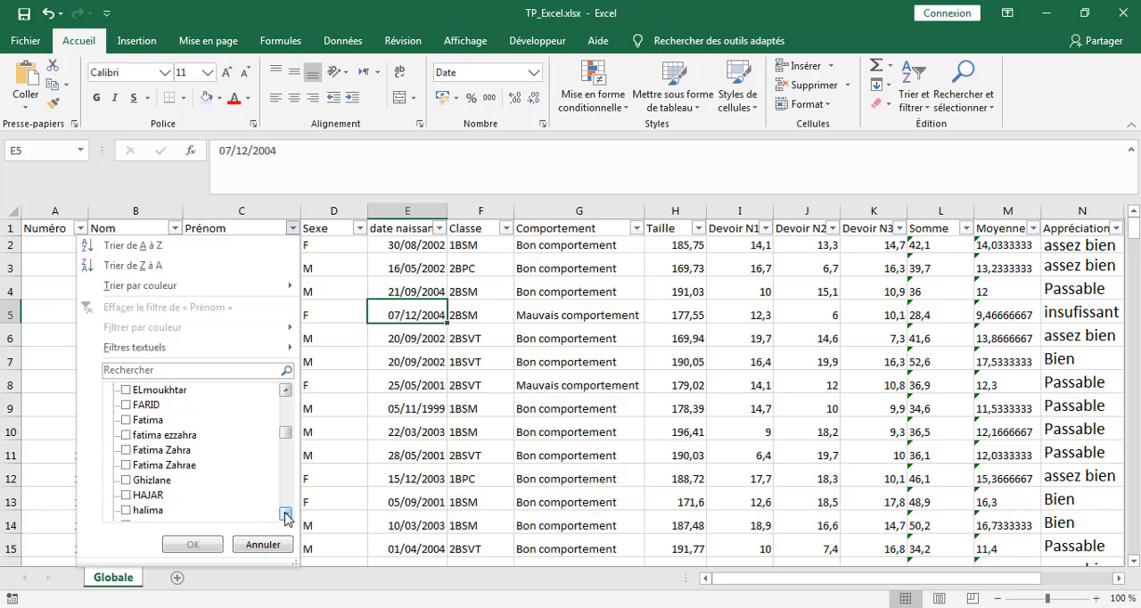
{"action": "left_click", "coordinate": [285, 514]}
{"action": "left_click", "coordinate": [286, 514]}
{"action": "left_click", "coordinate": [285, 514]}
{"action": "left_click", "coordinate": [286, 515]}
{"action": "left_click", "coordinate": [285, 515]}
{"action": "left_click", "coordinate": [285, 514]}
{"action": "left_click", "coordinate": [285, 514]}
{"action": "left_click", "coordinate": [285, 514]}
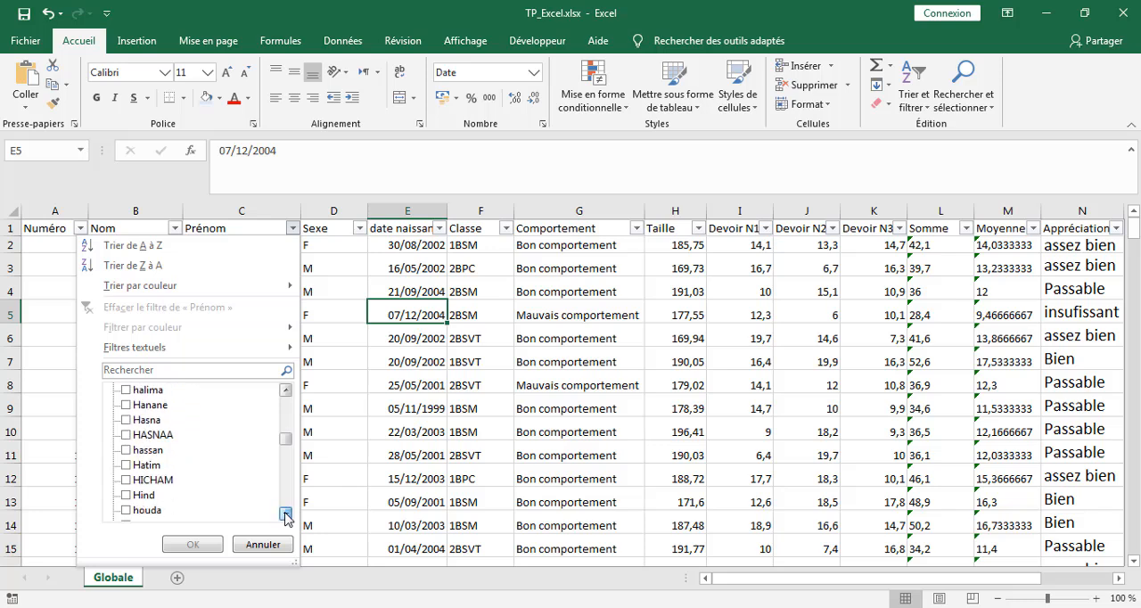
{"action": "left_click", "coordinate": [285, 514]}
{"action": "left_click", "coordinate": [285, 515]}
{"action": "left_click", "coordinate": [285, 514]}
{"action": "left_click", "coordinate": [285, 514]}
{"action": "left_click", "coordinate": [285, 514]}
{"action": "left_click", "coordinate": [285, 514]}
{"action": "left_click", "coordinate": [285, 514]}
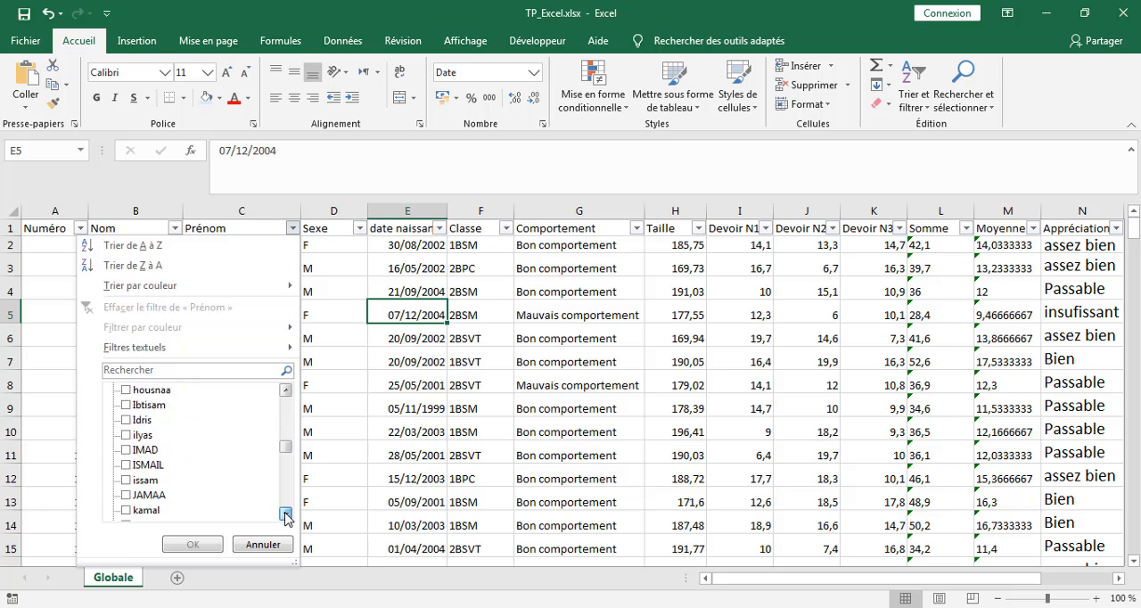
{"action": "left_click", "coordinate": [285, 514]}
{"action": "left_click", "coordinate": [285, 514]}
{"action": "left_click", "coordinate": [285, 515]}
{"action": "left_click", "coordinate": [285, 515]}
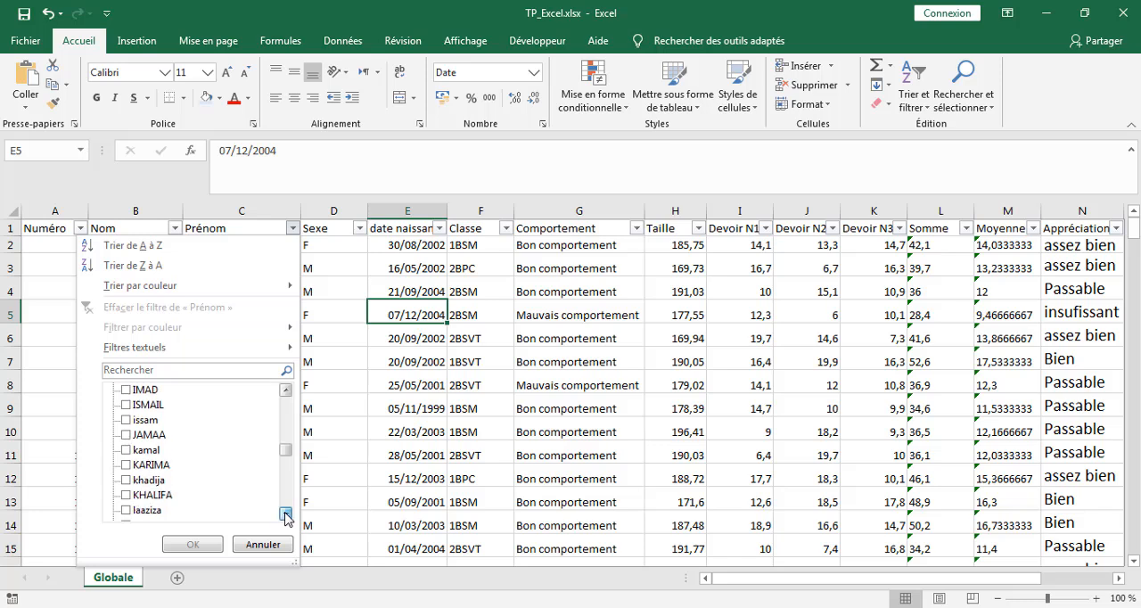
{"action": "left_click", "coordinate": [285, 514]}
{"action": "left_click", "coordinate": [285, 514]}
{"action": "left_click", "coordinate": [285, 514]}
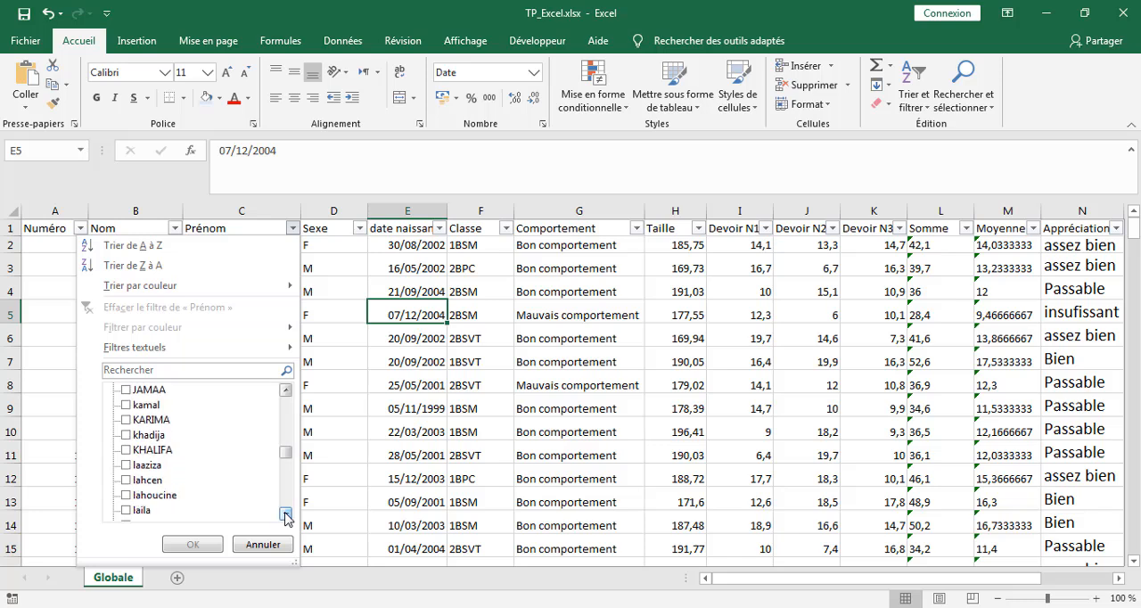
{"action": "left_click", "coordinate": [285, 514]}
{"action": "left_click", "coordinate": [285, 515]}
{"action": "left_click", "coordinate": [285, 515]}
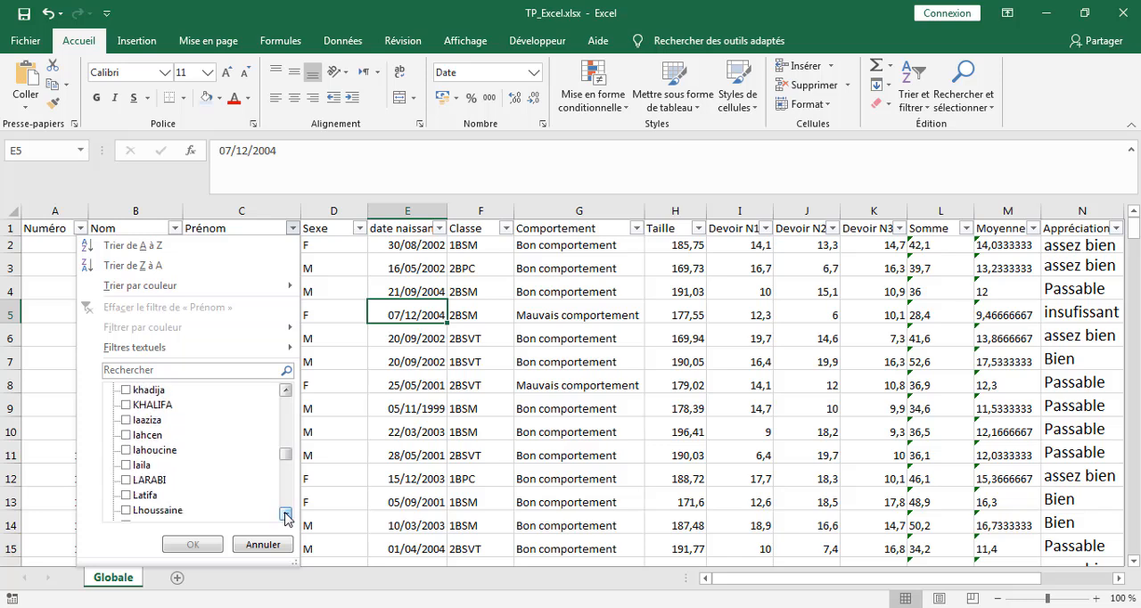
{"action": "left_click", "coordinate": [285, 514]}
{"action": "left_click", "coordinate": [285, 514]}
{"action": "left_click", "coordinate": [285, 514]}
{"action": "left_click", "coordinate": [285, 514]}
{"action": "left_click", "coordinate": [286, 514]}
{"action": "left_click", "coordinate": [285, 515]}
{"action": "left_click", "coordinate": [286, 515]}
{"action": "left_click", "coordinate": [285, 514]}
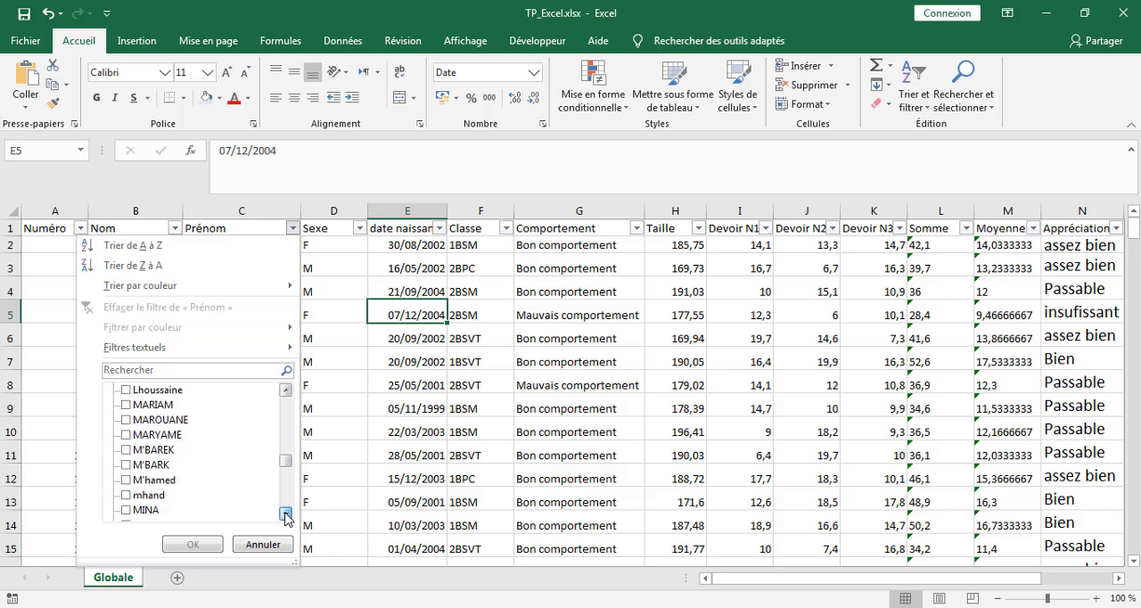
{"action": "left_click", "coordinate": [285, 514]}
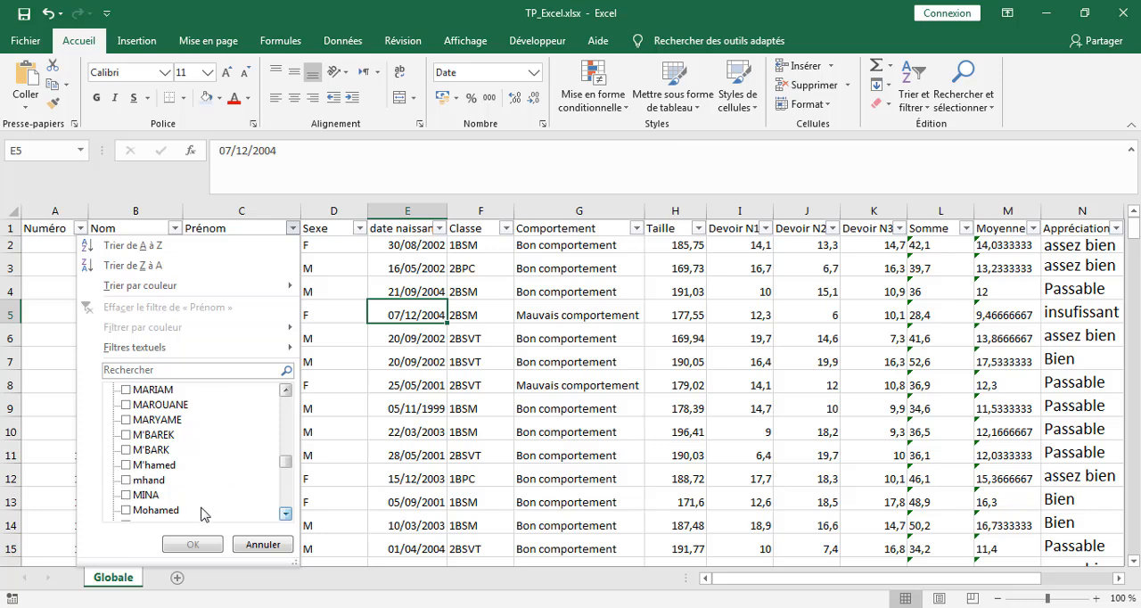
{"action": "left_click", "coordinate": [127, 509]}
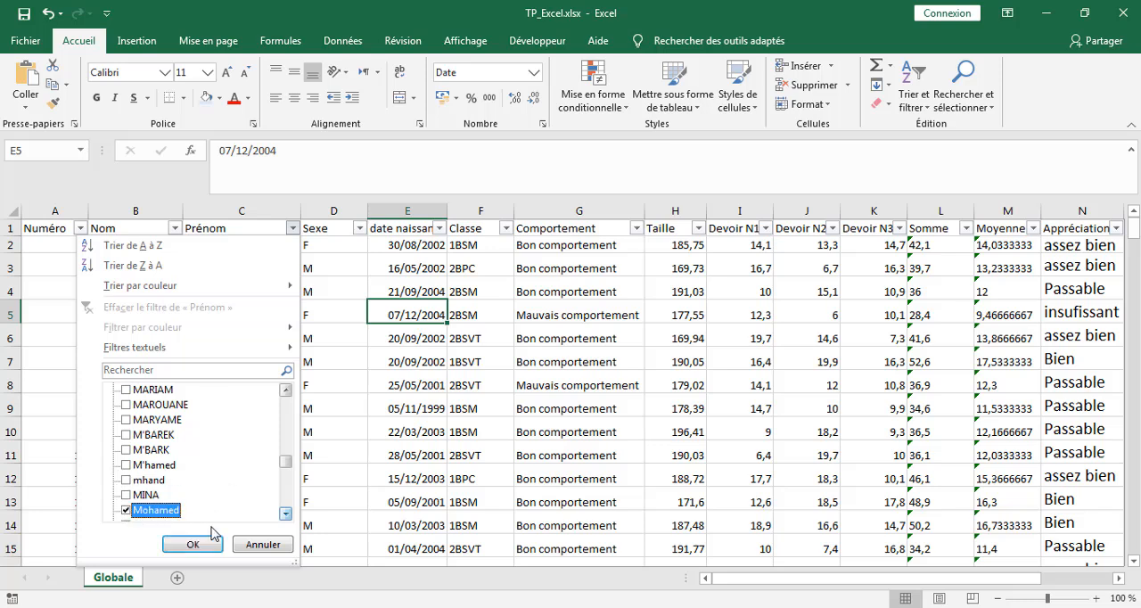
Step: Add the compound form and the alternative spelling of the selected first name, and apply the Prénom filter
{"action": "left_click", "coordinate": [286, 514]}
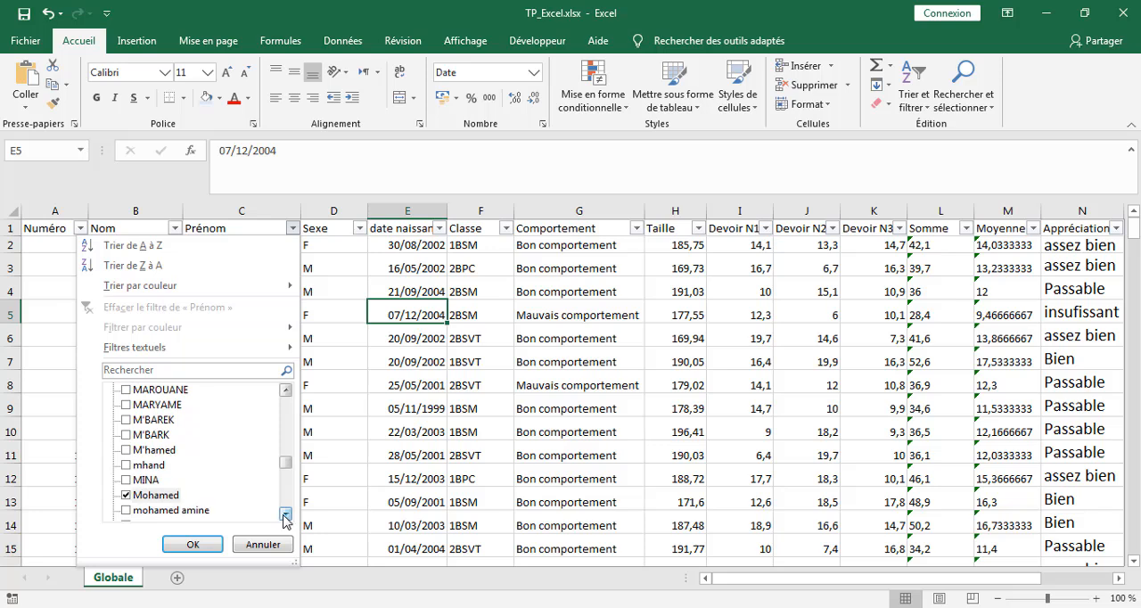
{"action": "left_click", "coordinate": [127, 511]}
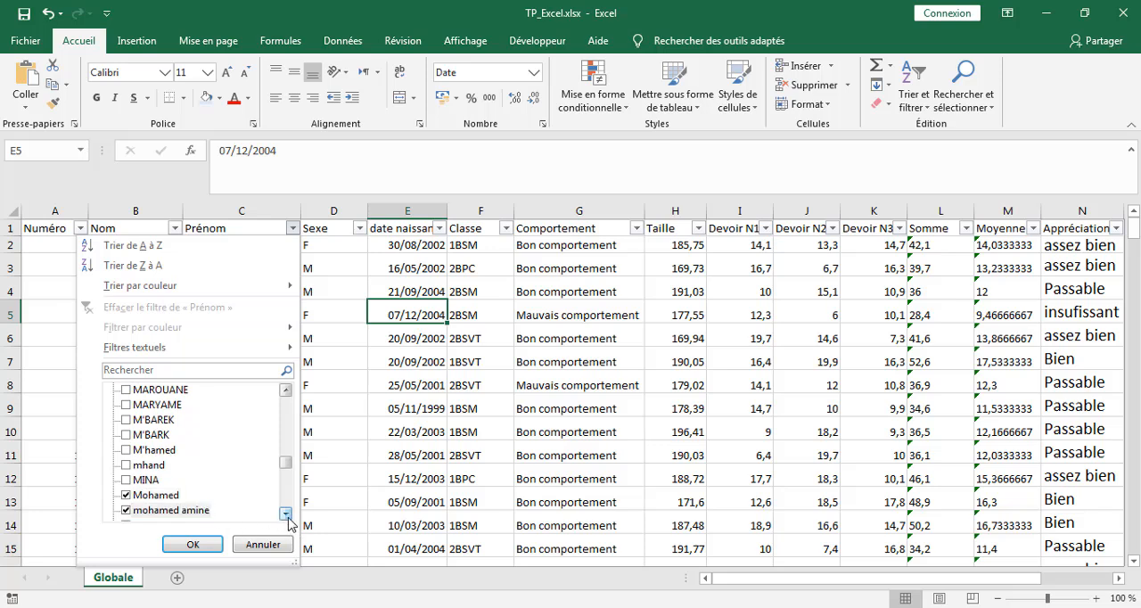
{"action": "left_click", "coordinate": [285, 514]}
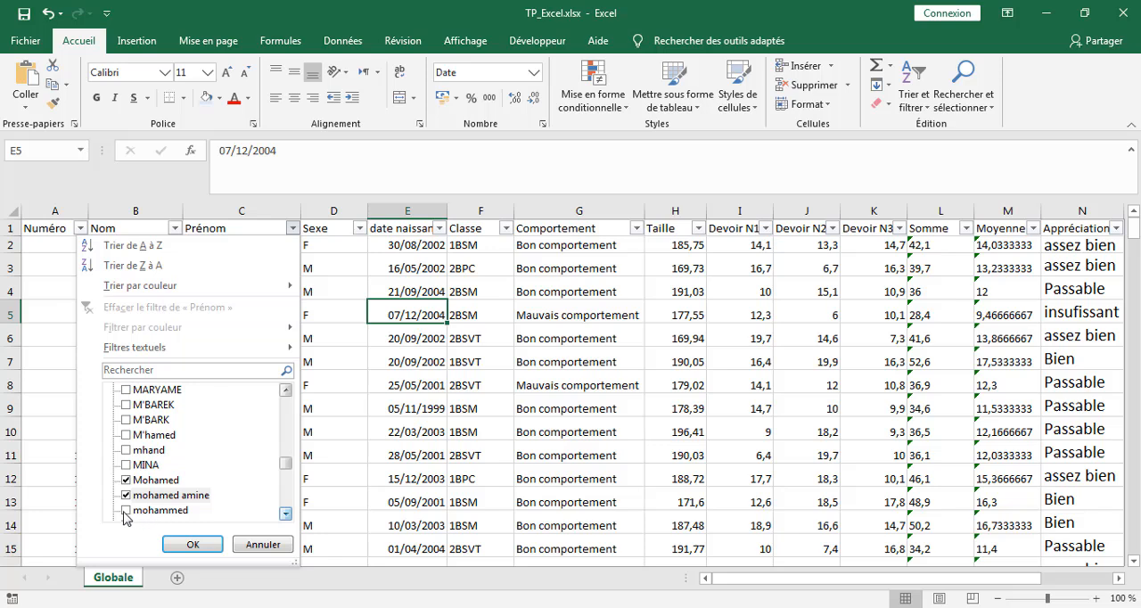
{"action": "left_click", "coordinate": [126, 511]}
{"action": "left_click", "coordinate": [285, 515]}
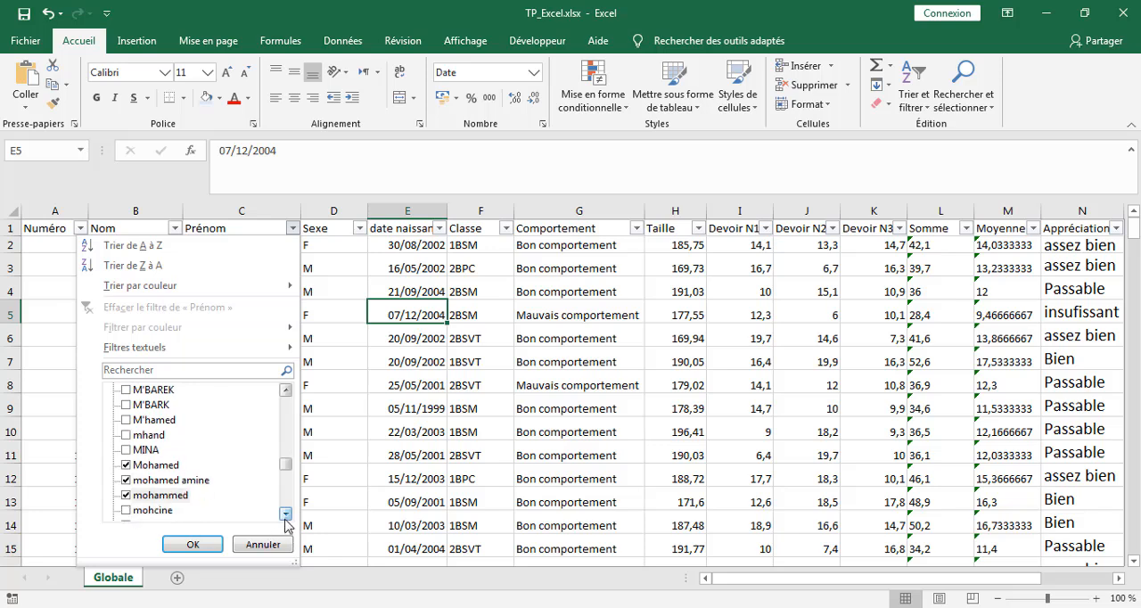
{"action": "left_click", "coordinate": [285, 515]}
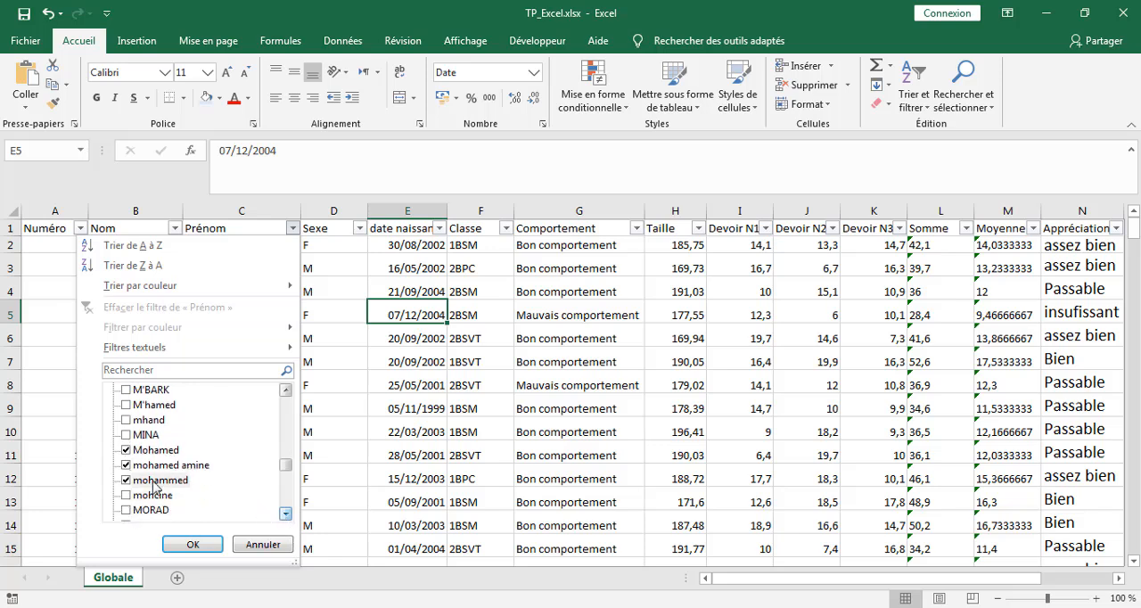
{"action": "left_click", "coordinate": [192, 545]}
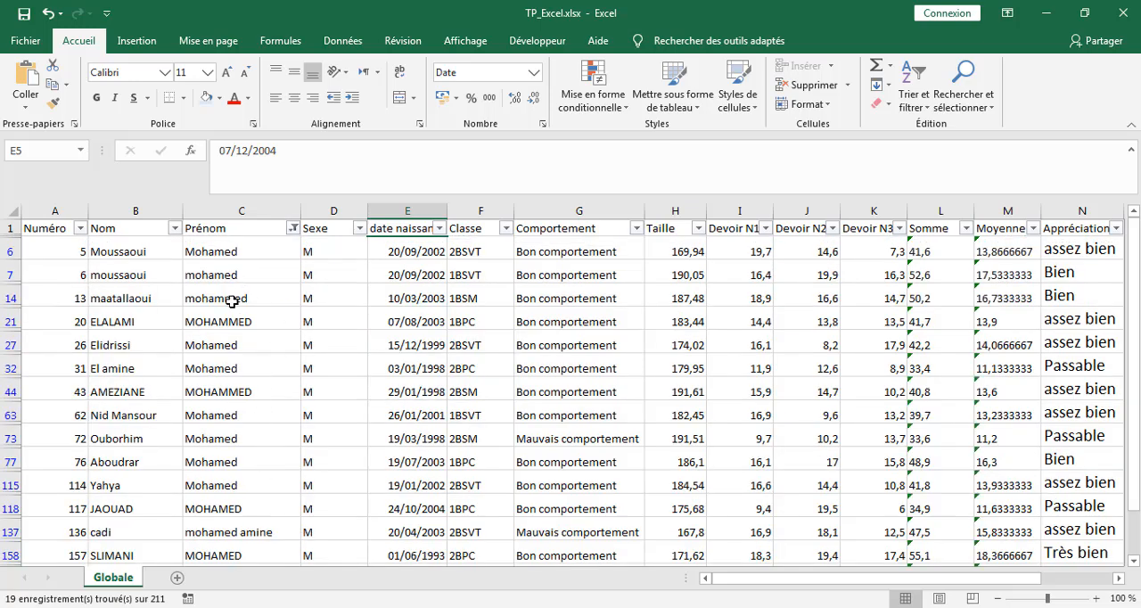
Step: Clear the filter on the Prénom column
{"action": "left_click", "coordinate": [293, 230]}
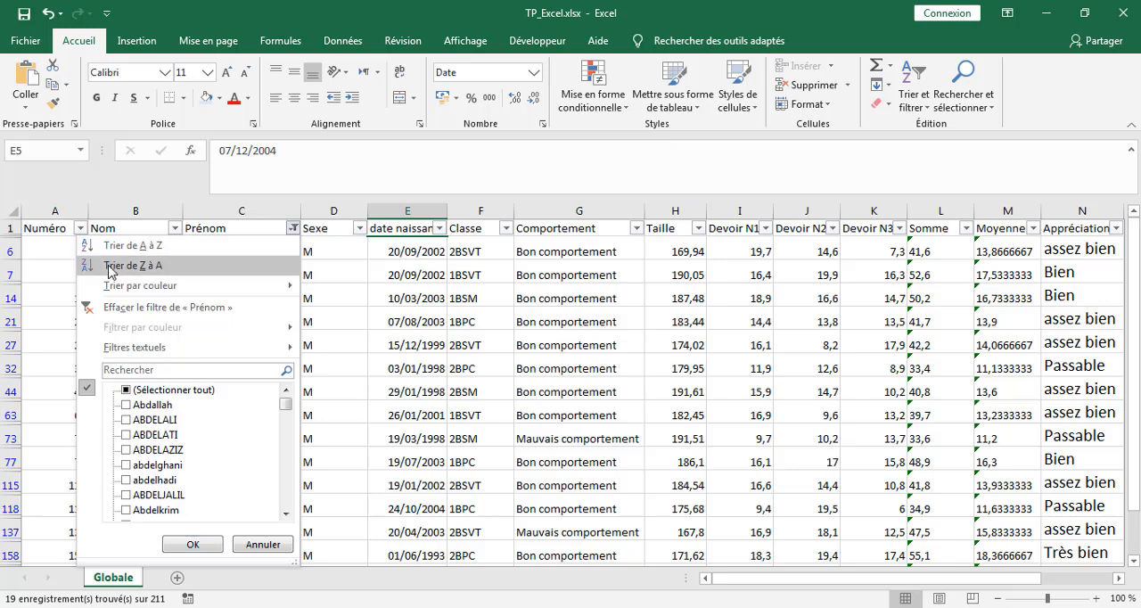
{"action": "left_click", "coordinate": [101, 307]}
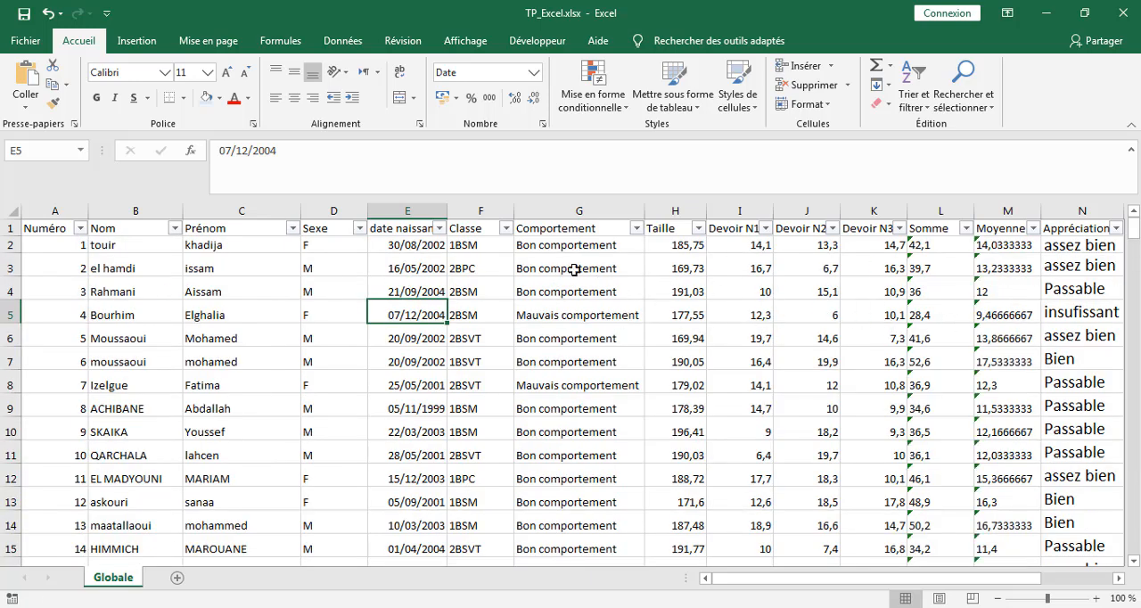
Step: Filter the date naissance column to show only birth years 2001 through 2005
{"action": "left_click", "coordinate": [440, 229]}
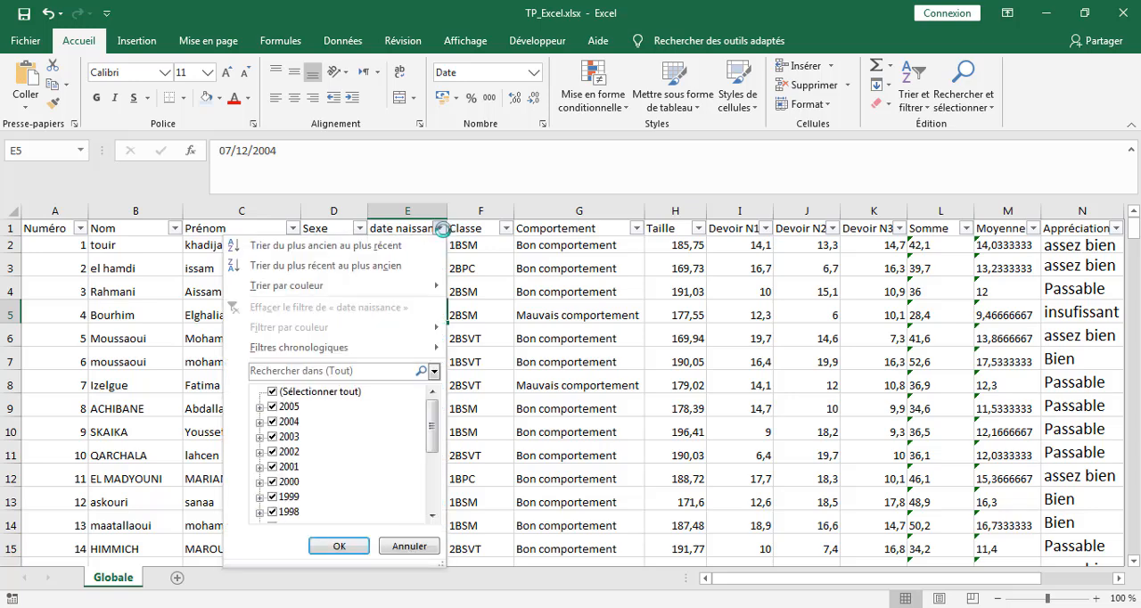
{"action": "mouse_move", "coordinate": [408, 356]}
{"action": "left_click", "coordinate": [273, 392]}
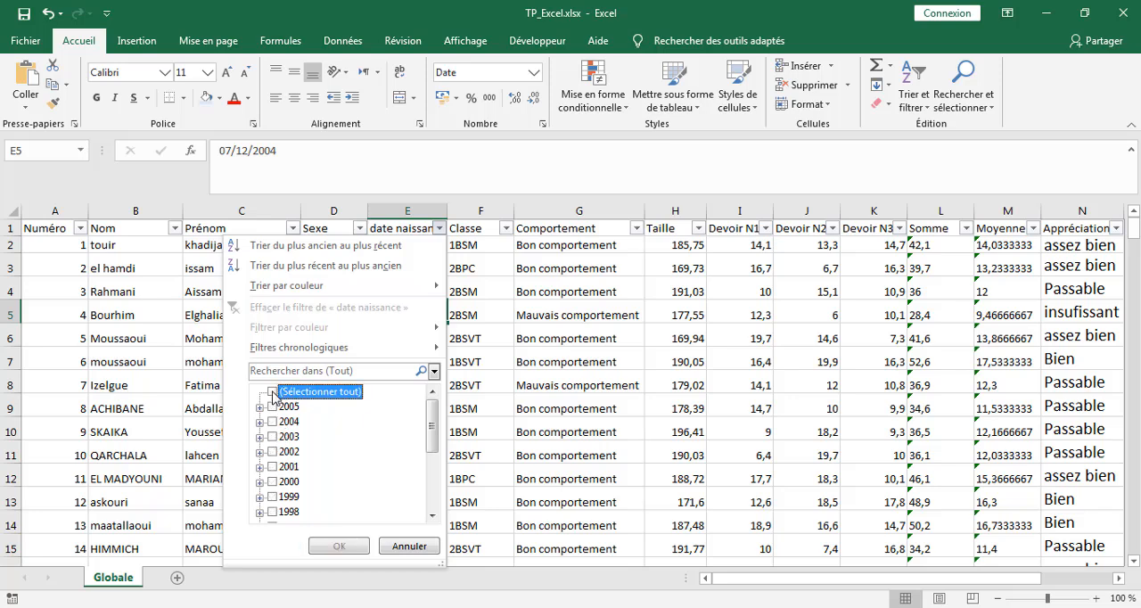
{"action": "left_click", "coordinate": [273, 467]}
{"action": "left_click", "coordinate": [275, 452]}
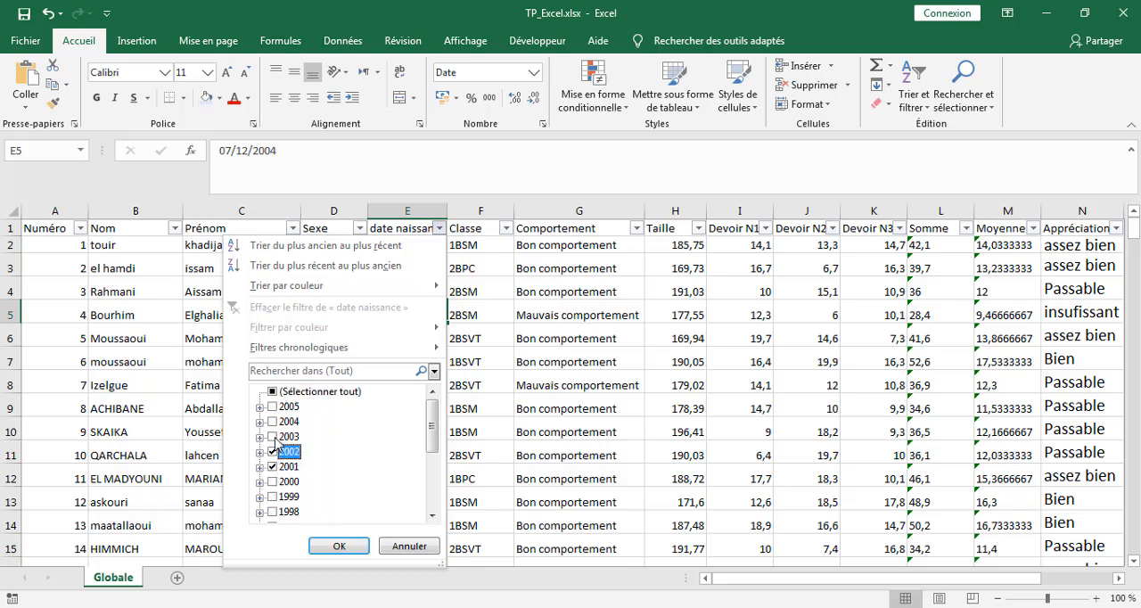
{"action": "left_click", "coordinate": [275, 437]}
{"action": "left_click", "coordinate": [275, 421]}
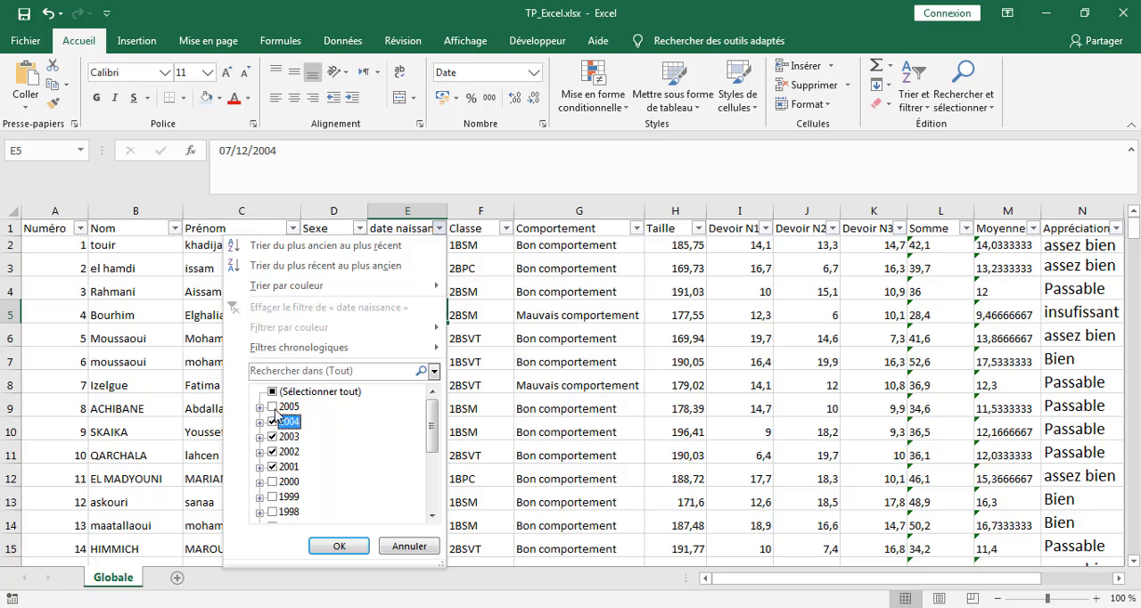
{"action": "left_click", "coordinate": [338, 546]}
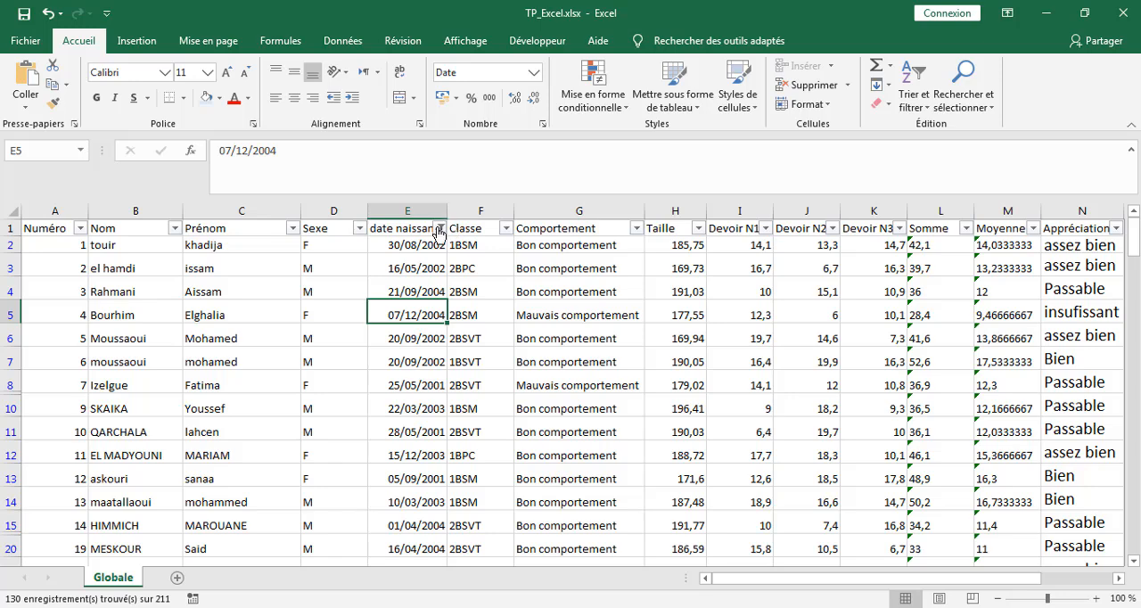
Step: Clear the filter on the date naissance column
{"action": "left_click", "coordinate": [439, 229]}
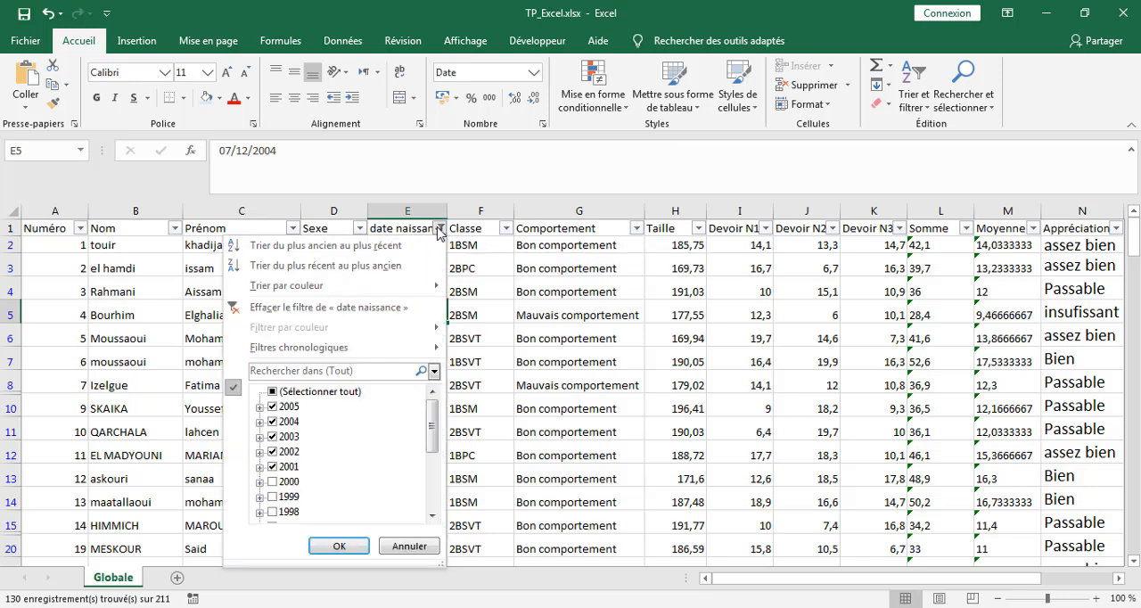
{"action": "left_click", "coordinate": [260, 307]}
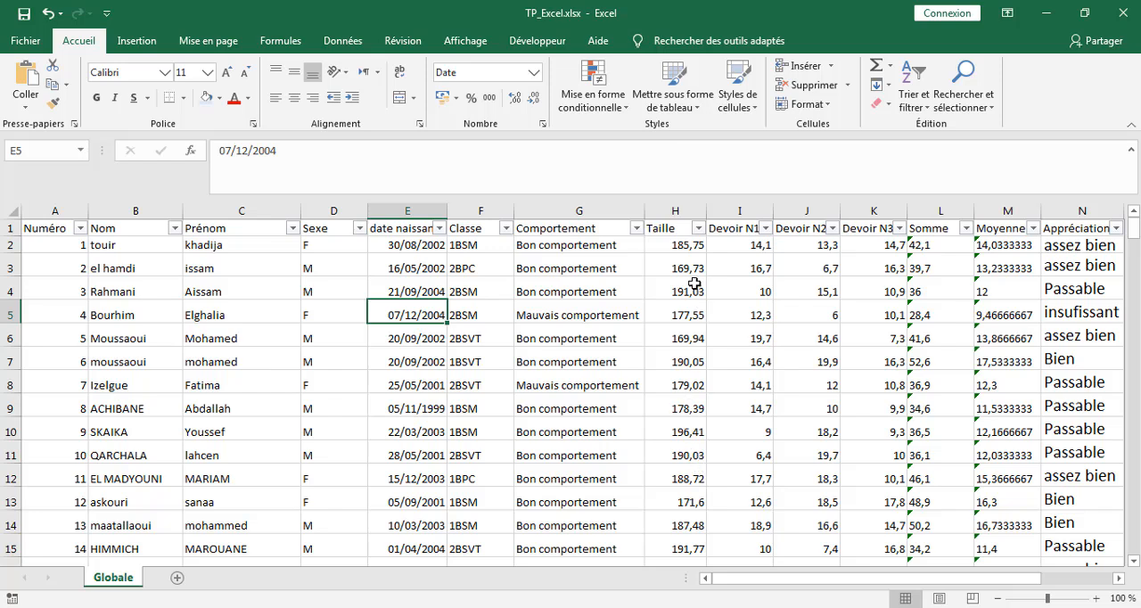
Step: Apply a number filter to the Taille column that keeps values greater than or equal to 170
{"action": "left_click", "coordinate": [699, 229]}
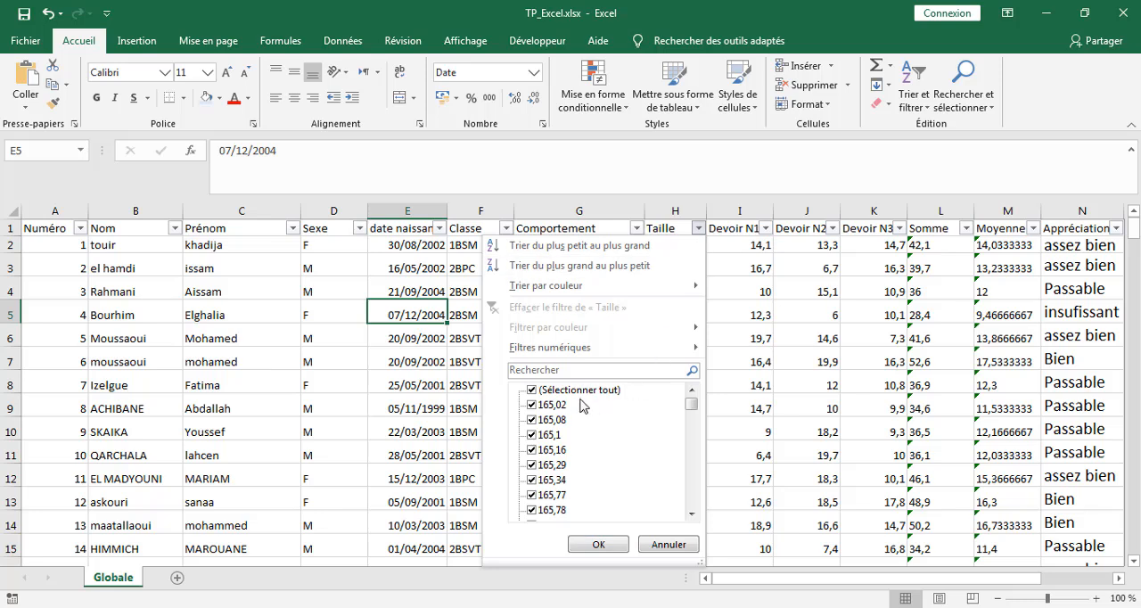
{"action": "left_click", "coordinate": [533, 392]}
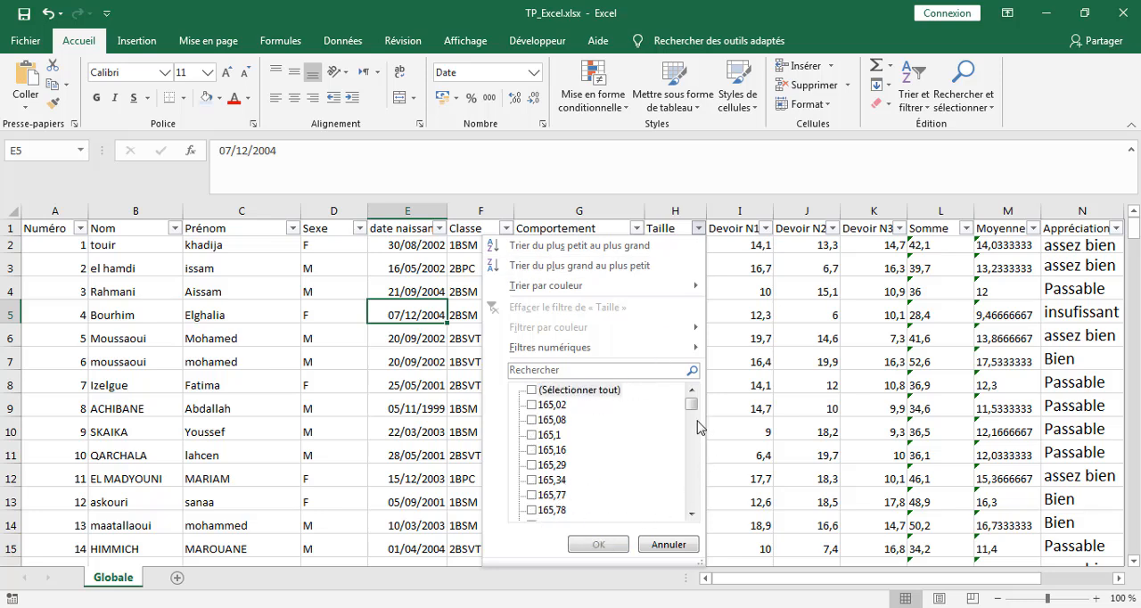
{"action": "left_click", "coordinate": [536, 389]}
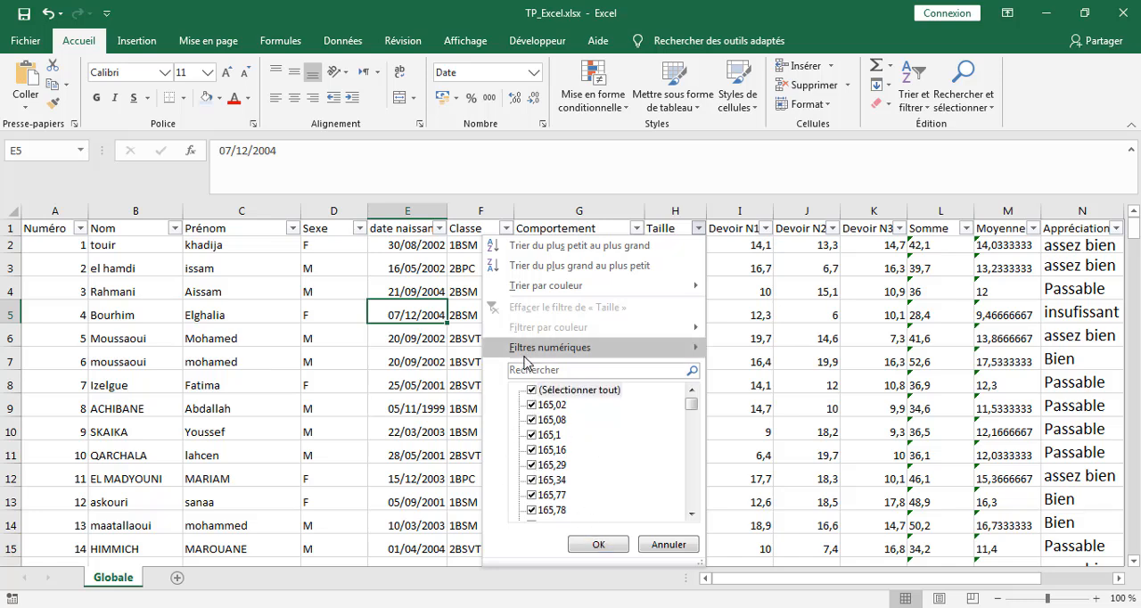
{"action": "mouse_move", "coordinate": [528, 354]}
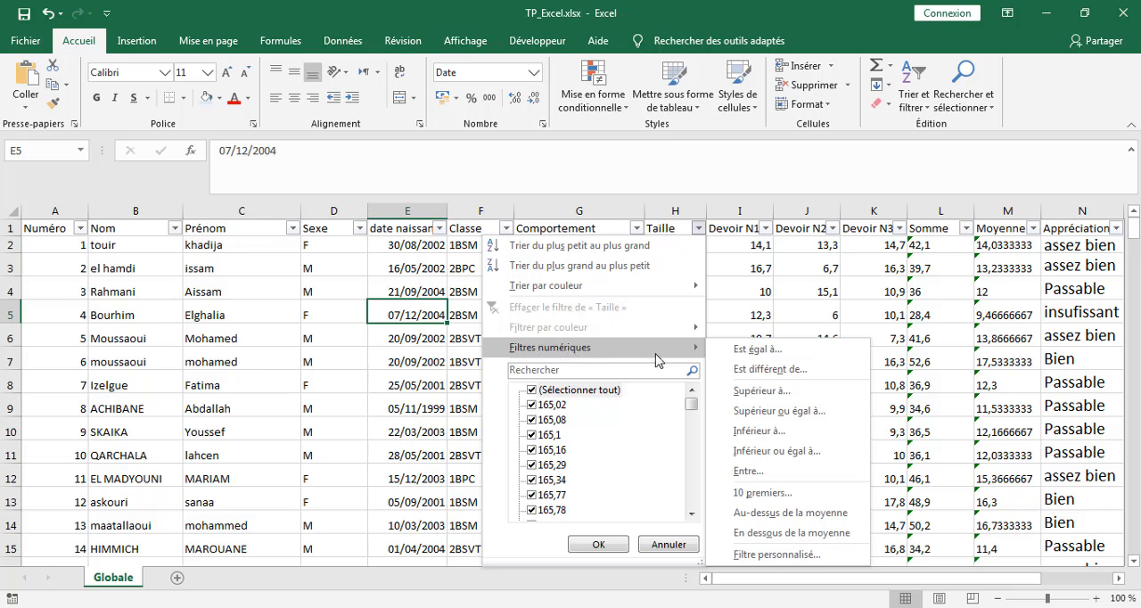
{"action": "left_click", "coordinate": [772, 412]}
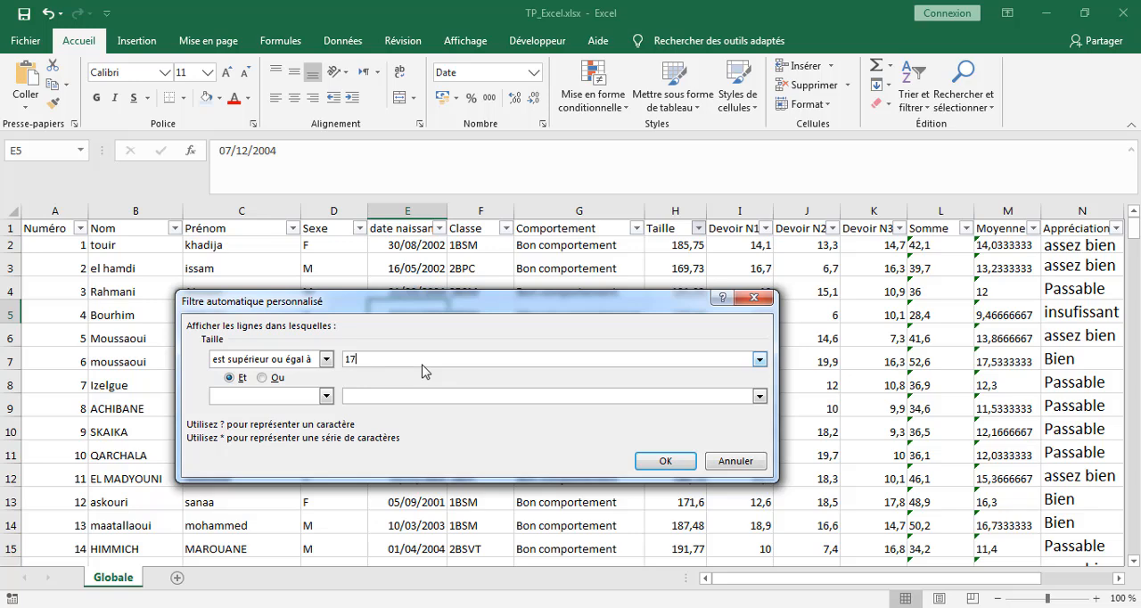
{"action": "left_click", "coordinate": [665, 461]}
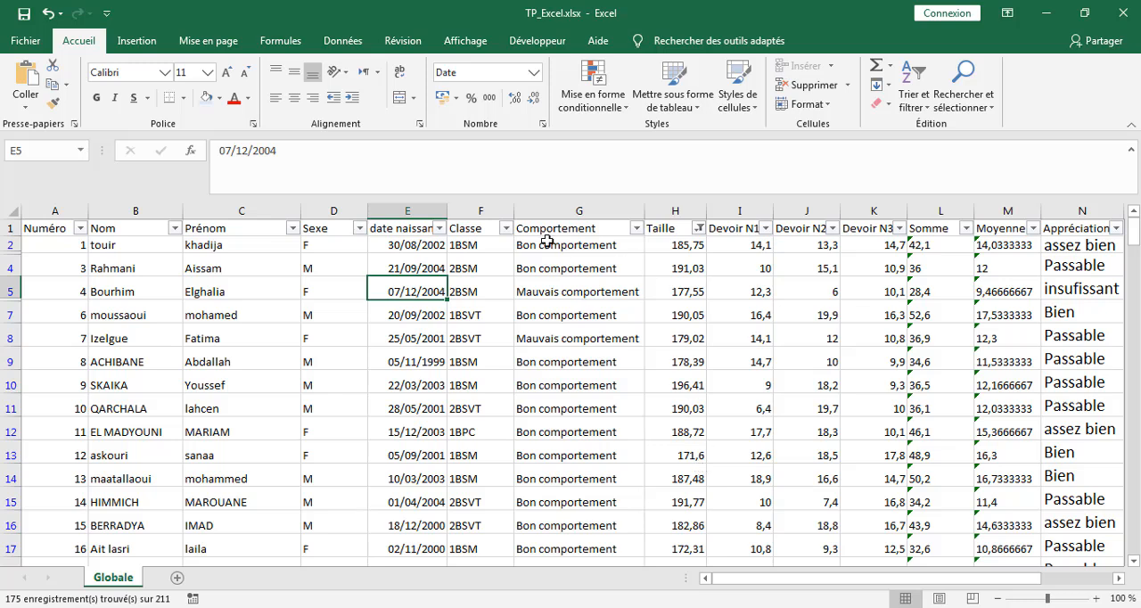
Step: Filter the Sexe column to show only F, in addition to the existing Taille filter
{"action": "left_click", "coordinate": [359, 229]}
{"action": "left_click", "coordinate": [194, 415]}
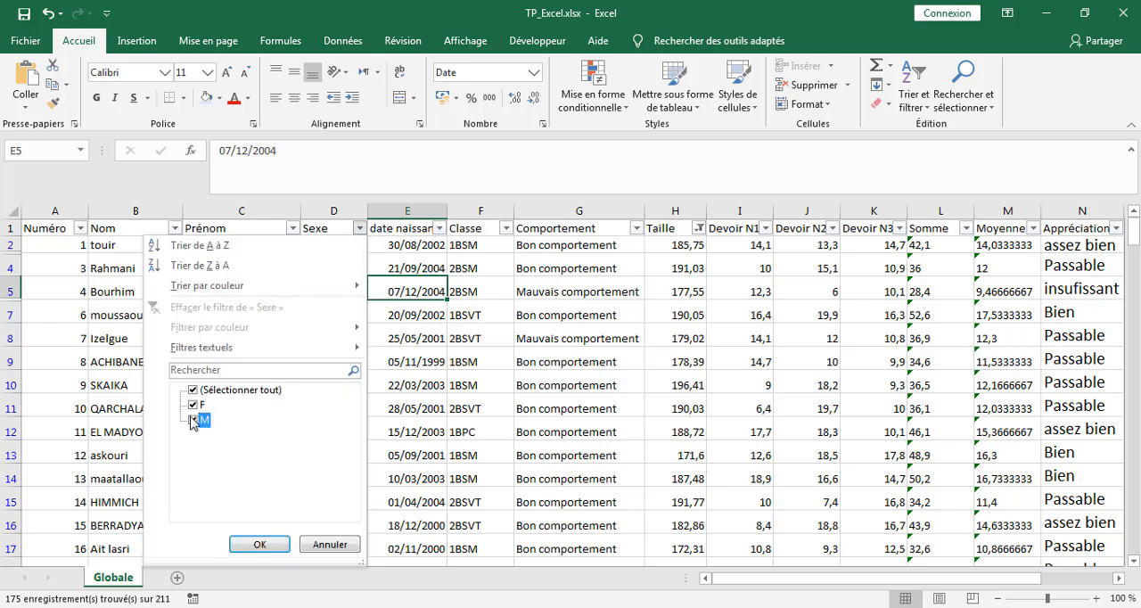
{"action": "left_click", "coordinate": [242, 543]}
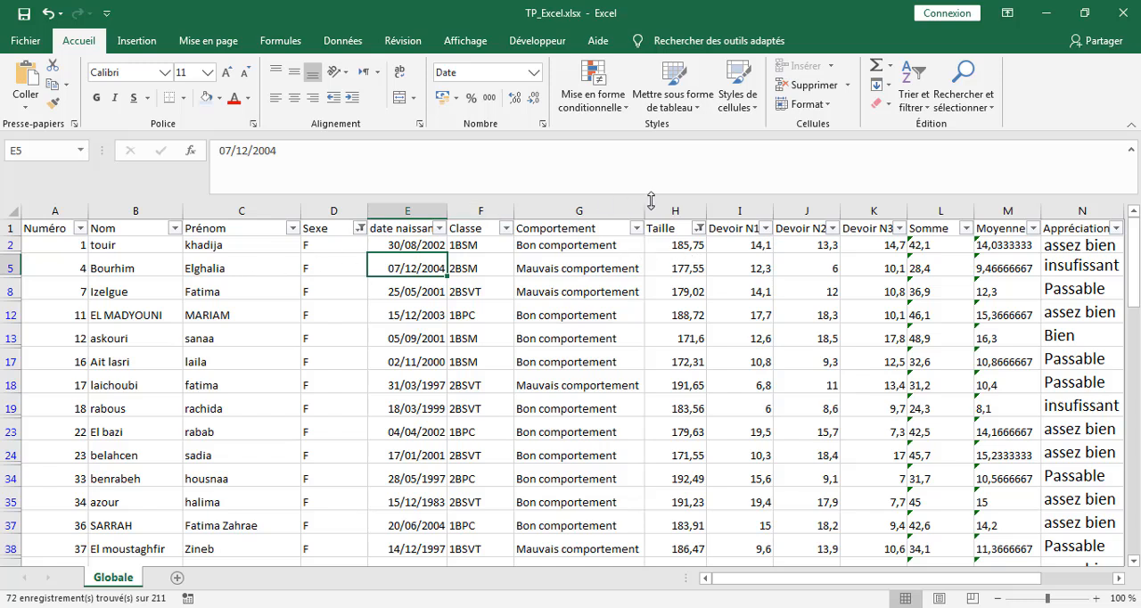
Step: Clear the filters on the Taille and Sexe columns
{"action": "left_click", "coordinate": [700, 231]}
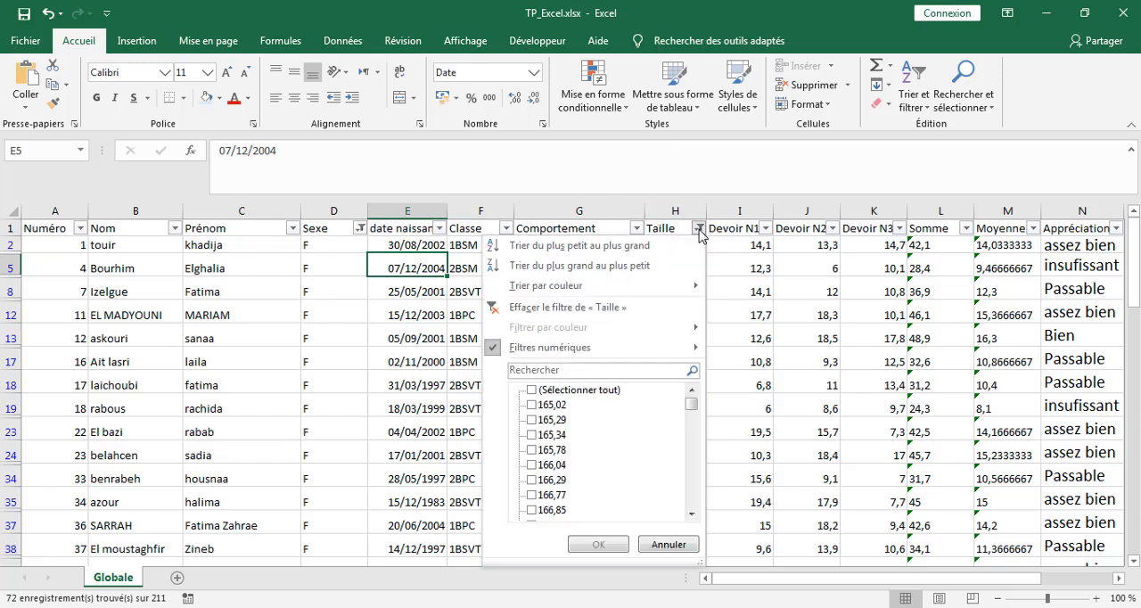
{"action": "left_click", "coordinate": [524, 308]}
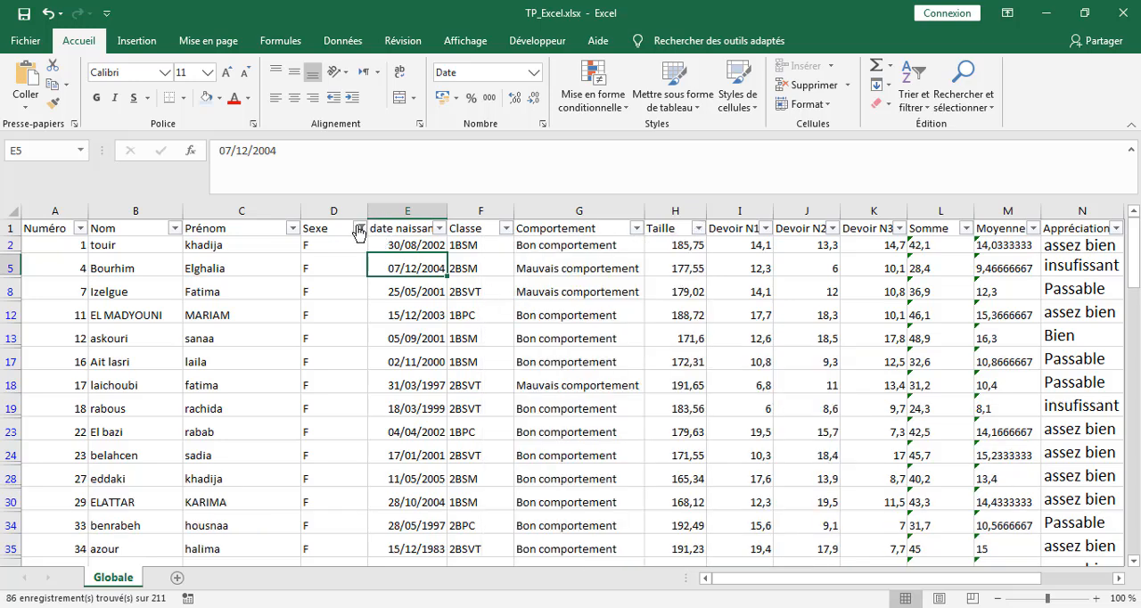
{"action": "left_click", "coordinate": [361, 229]}
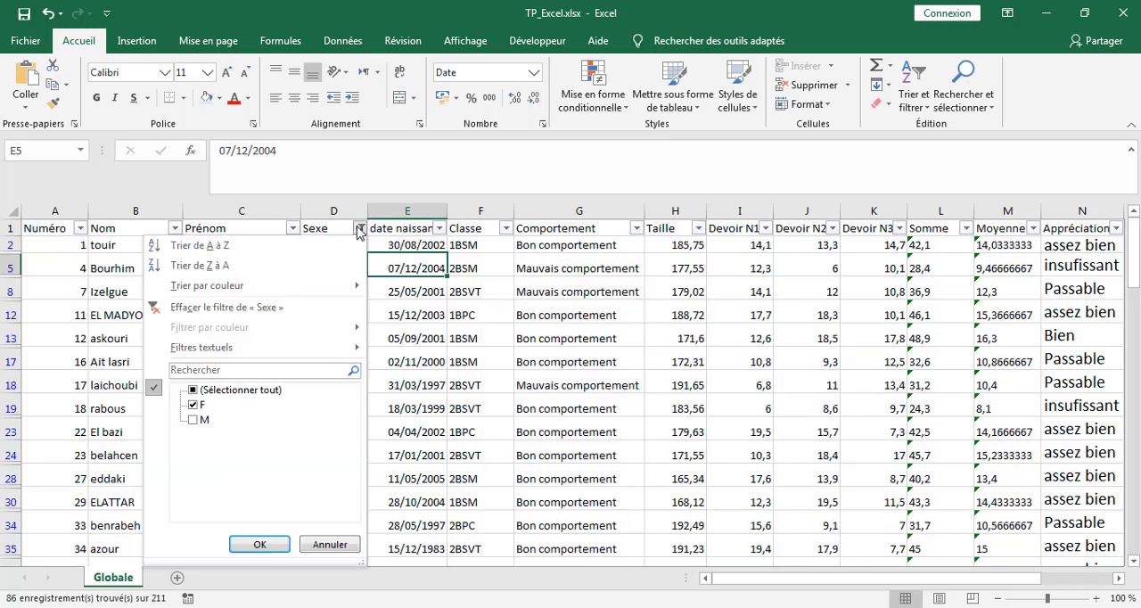
{"action": "left_click", "coordinate": [225, 308]}
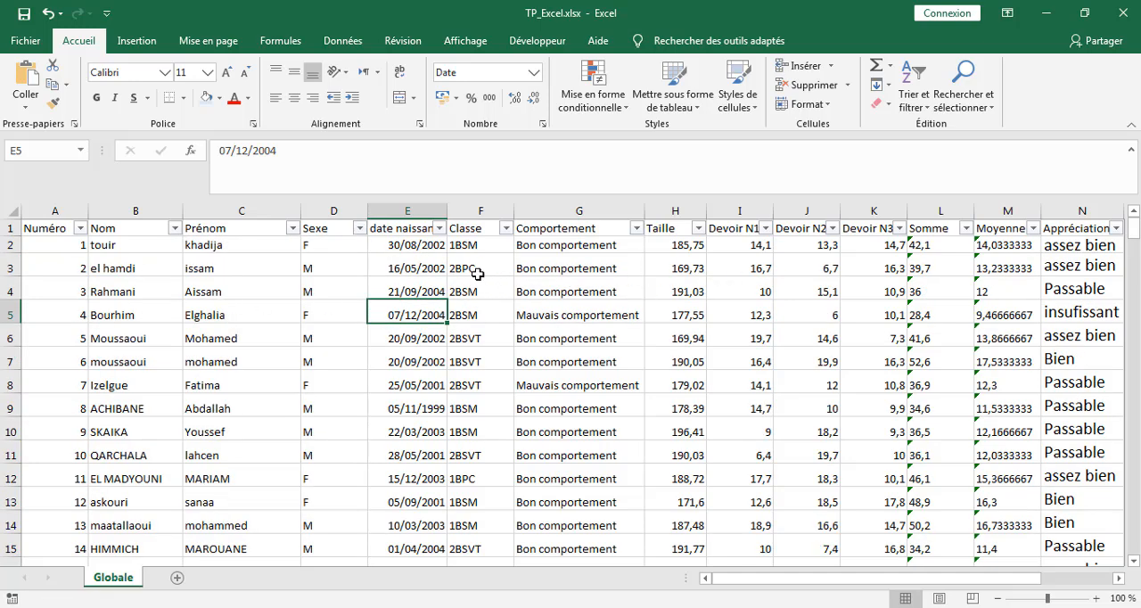
Step: Filter the Classe column to show only class 1BPC
{"action": "left_click", "coordinate": [505, 228]}
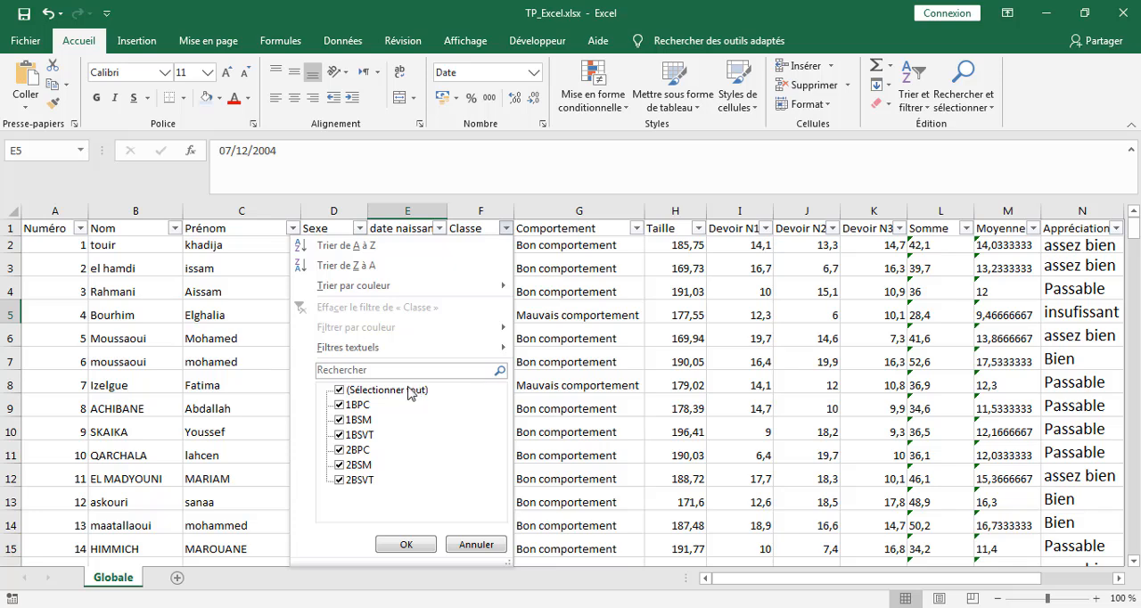
{"action": "left_click", "coordinate": [339, 391]}
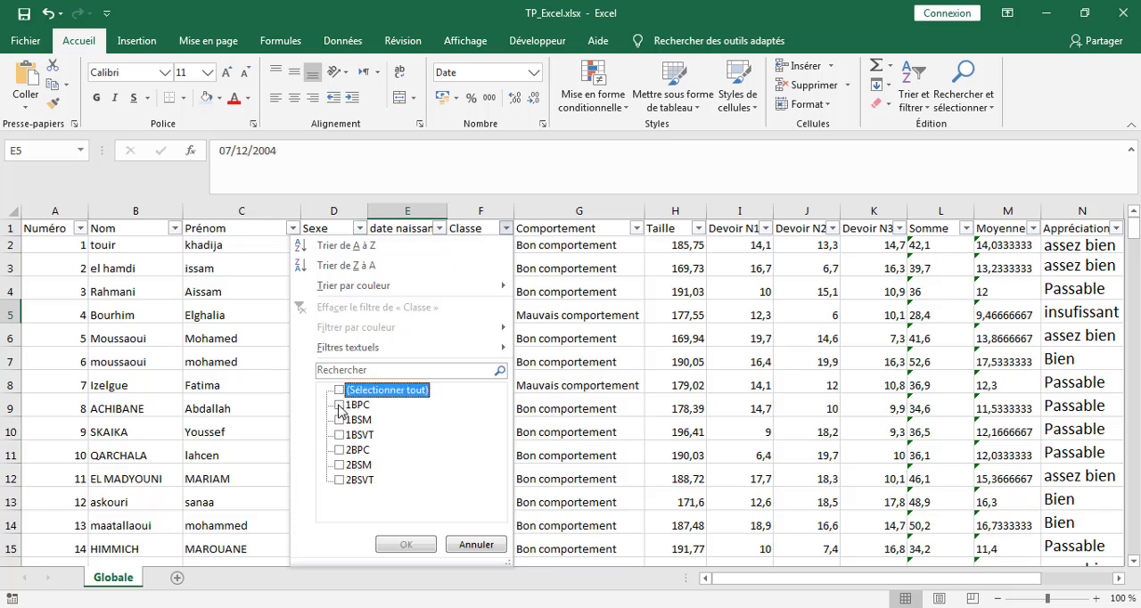
{"action": "left_click", "coordinate": [339, 405]}
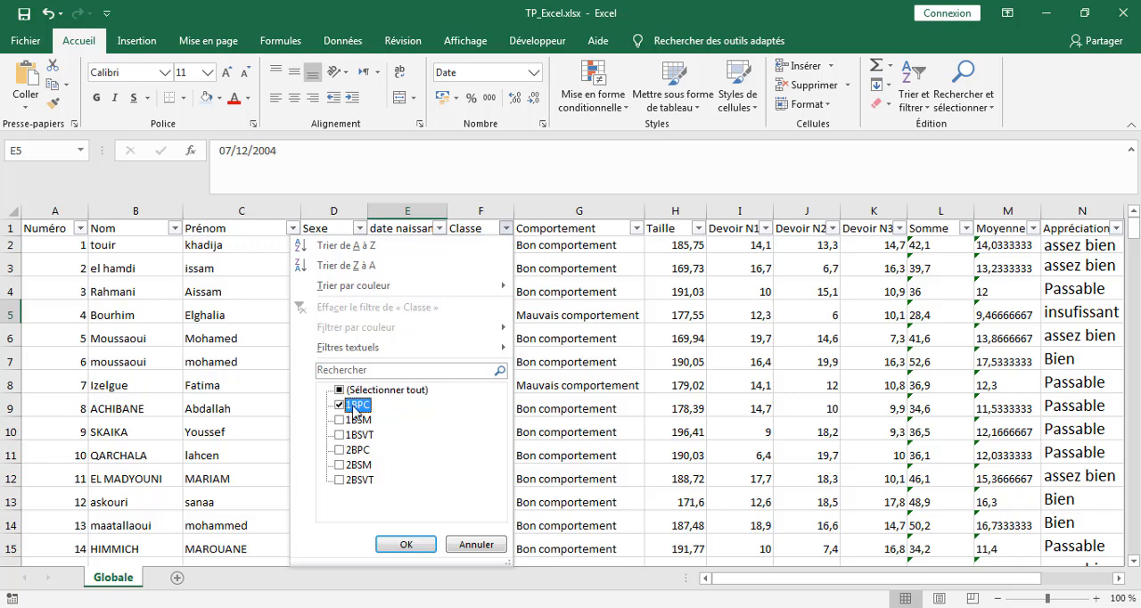
{"action": "left_click", "coordinate": [404, 544]}
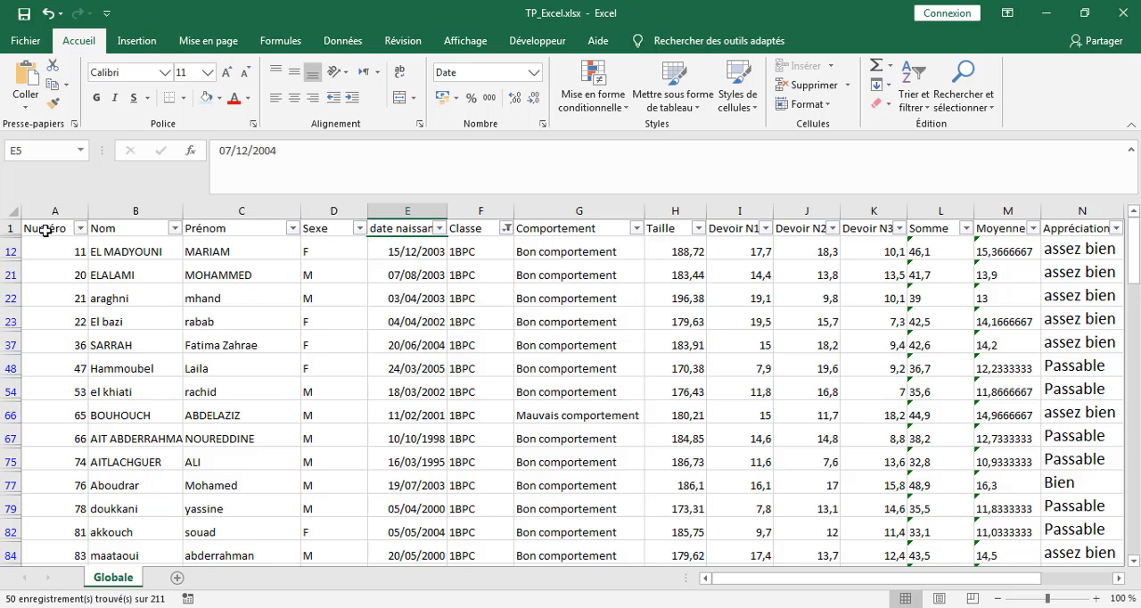
Step: Copy the whole filtered 1BPC table, from the Numéro header through the Progression column, and paste it at A1 of a new worksheet
{"action": "left_click_drag", "start_coordinate": [45, 231], "coordinate": [855, 526]}
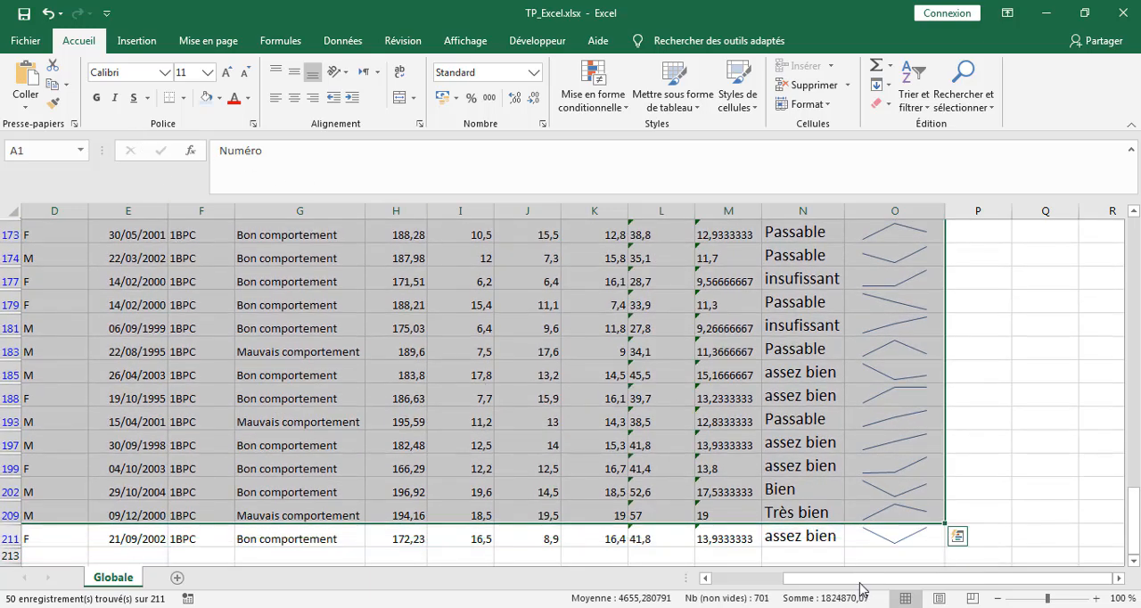
{"action": "left_click", "coordinate": [902, 534], "text": "shift"}
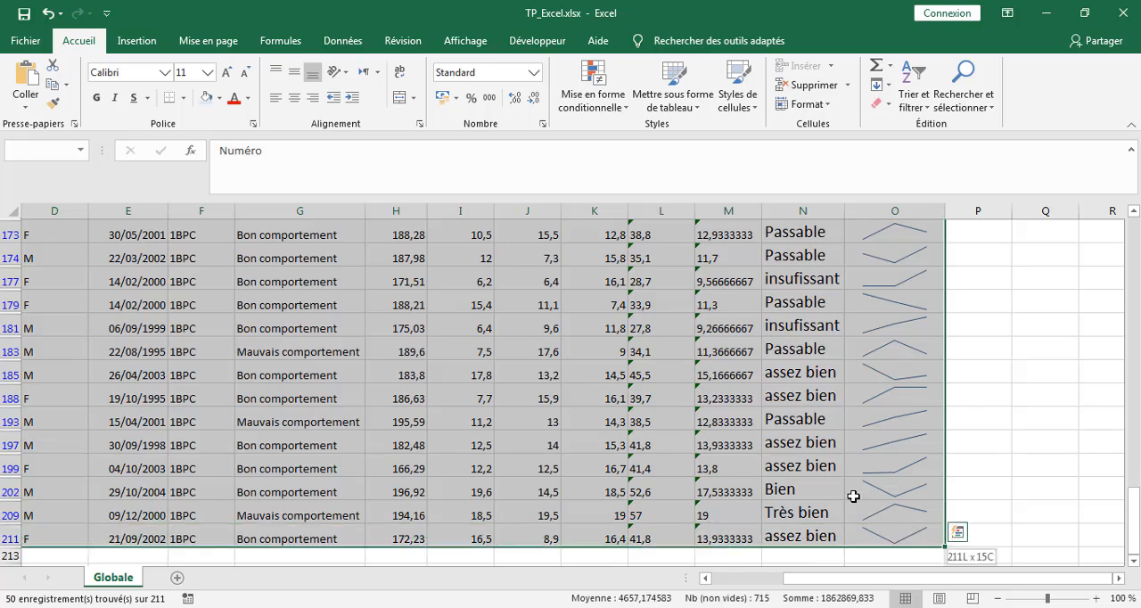
{"action": "left_click", "coordinate": [52, 84]}
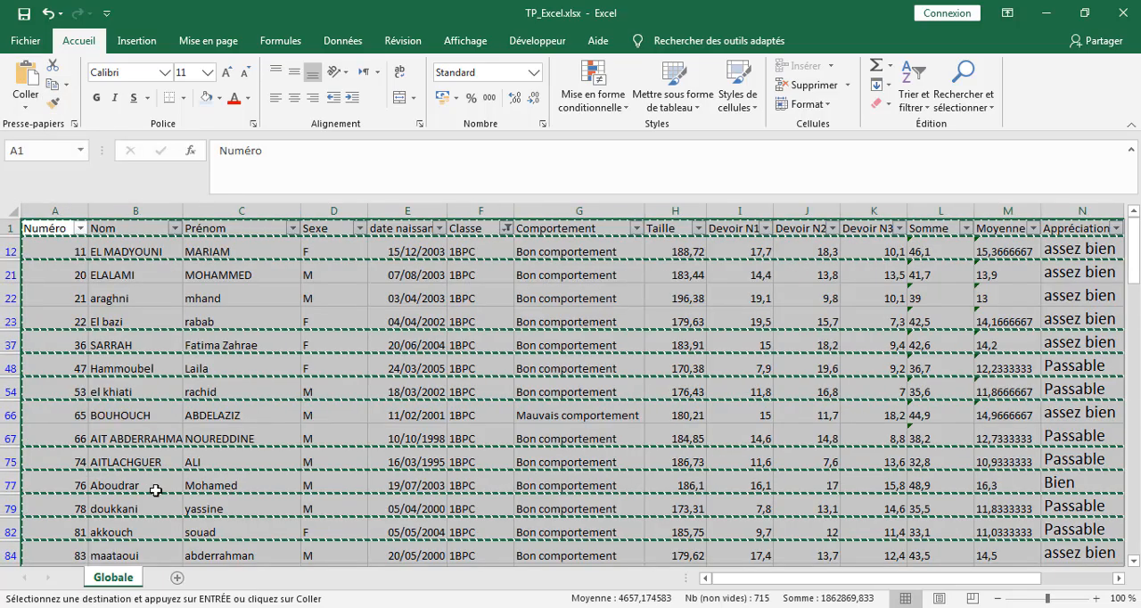
{"action": "left_click", "coordinate": [177, 578]}
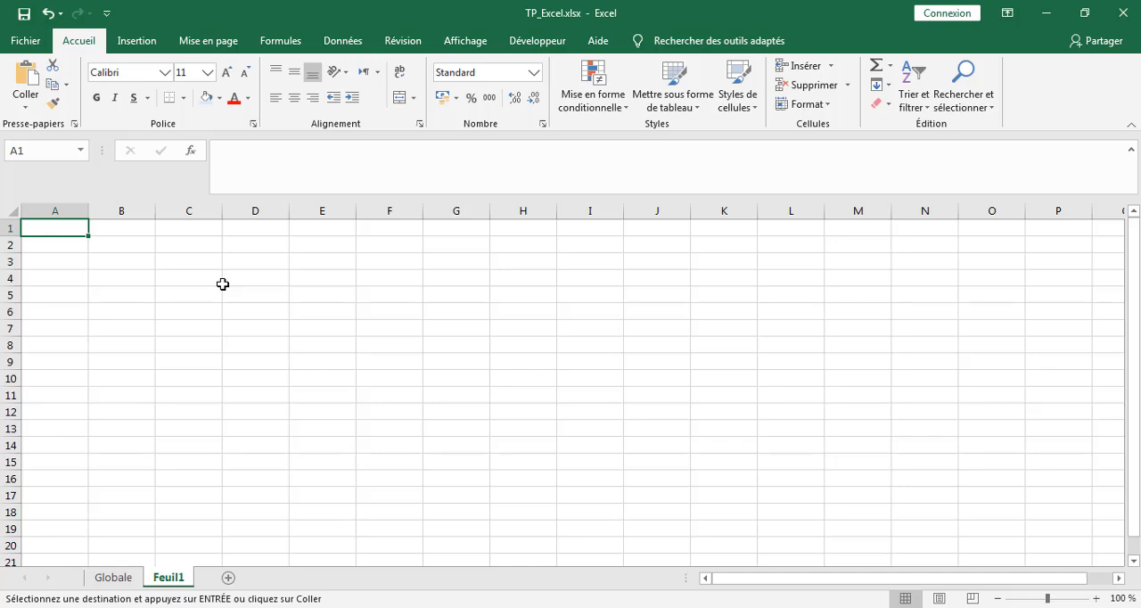
{"action": "key", "text": "Return"}
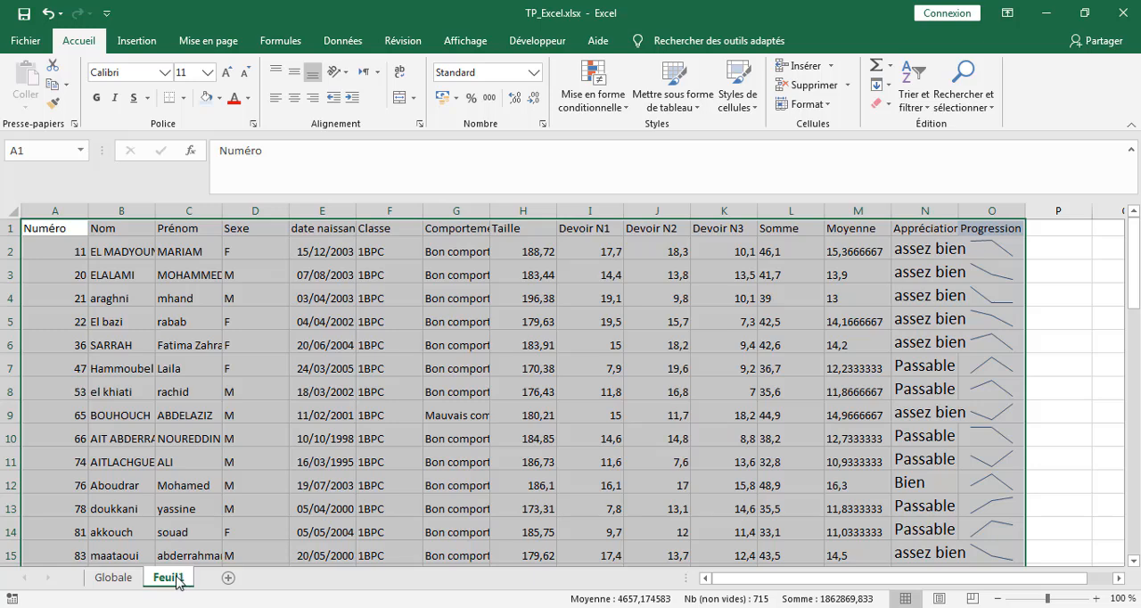
{"action": "left_click", "coordinate": [237, 485]}
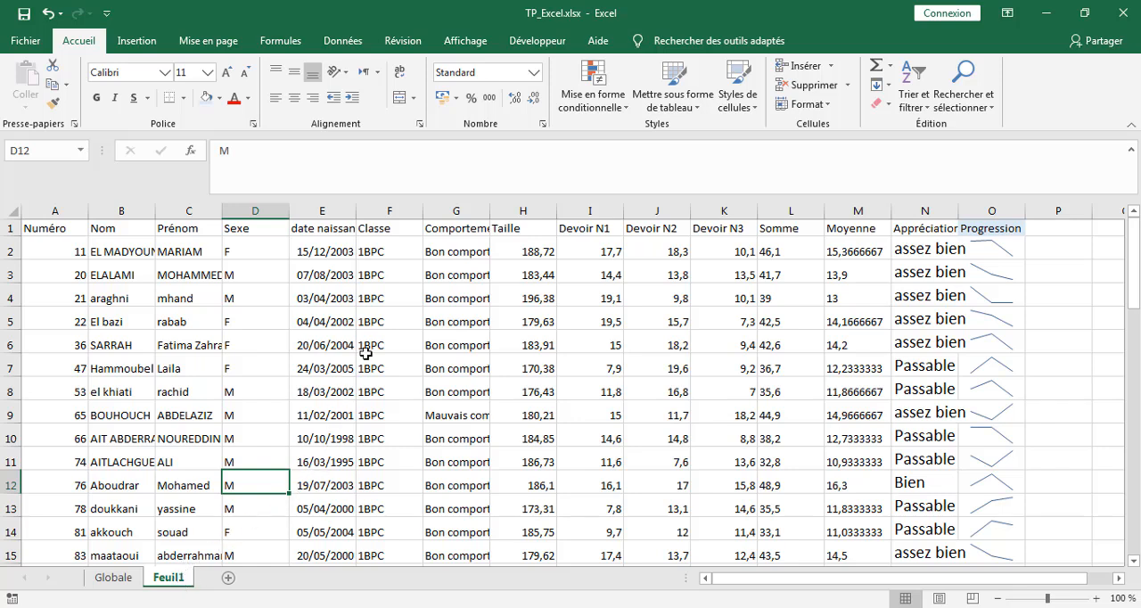
Step: Rename the new worksheet 1BPC, using the class name copied from cell F5
{"action": "left_click", "coordinate": [375, 321]}
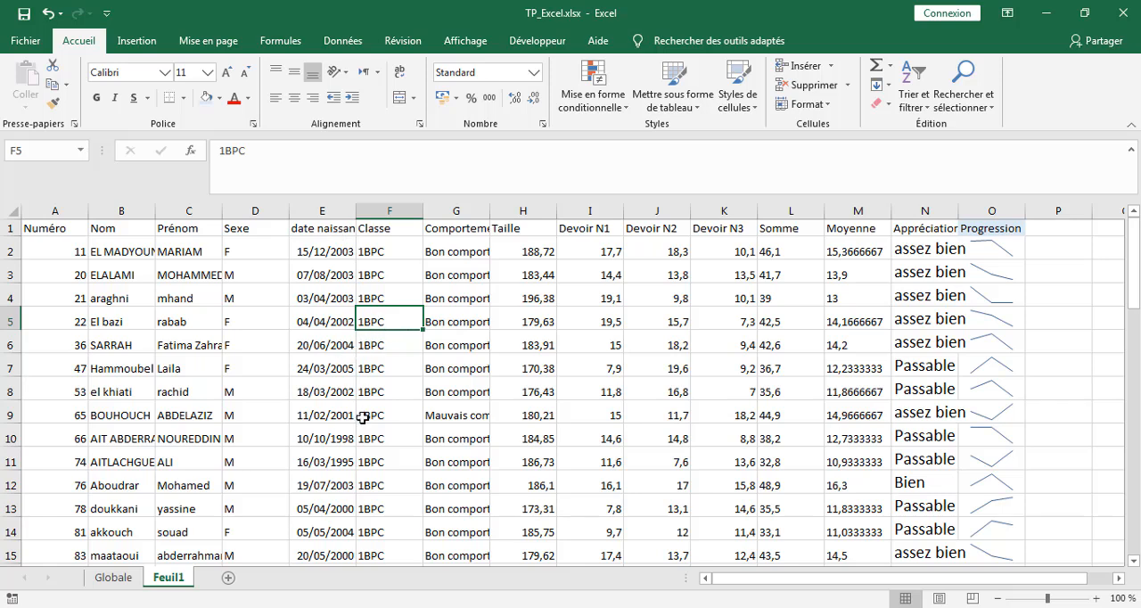
{"action": "key", "text": "ctrl+c"}
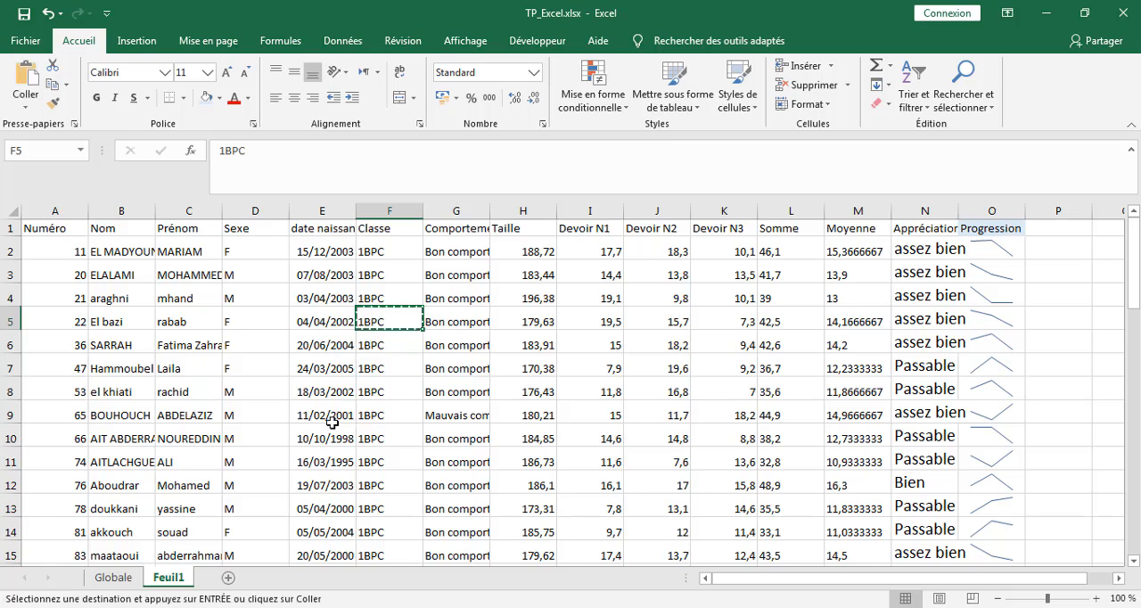
{"action": "double_click", "coordinate": [167, 579]}
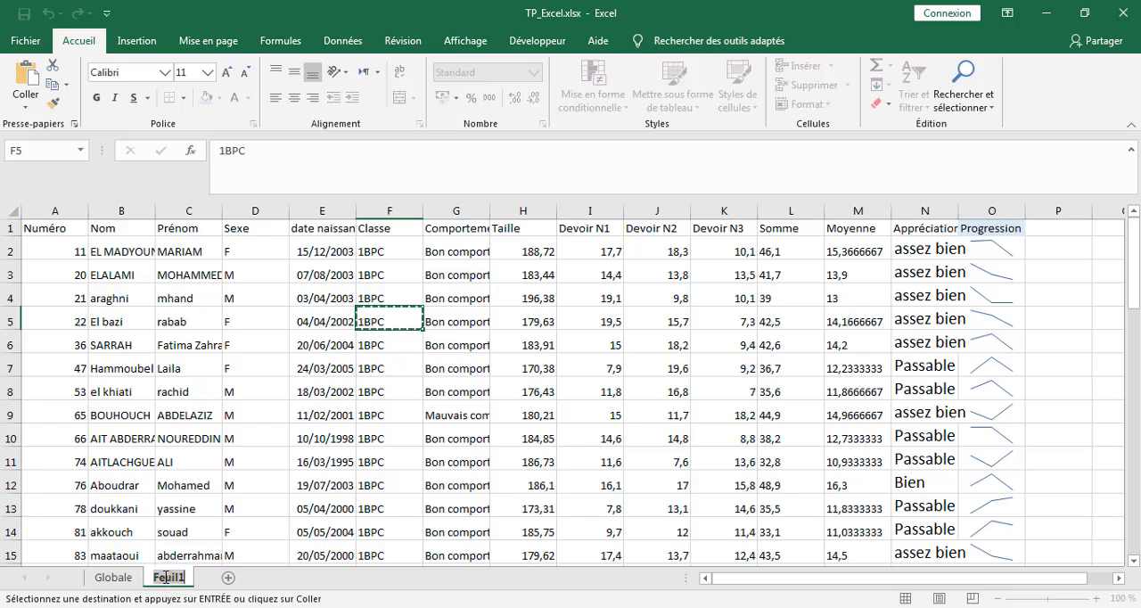
{"action": "key", "text": "ctrl+v"}
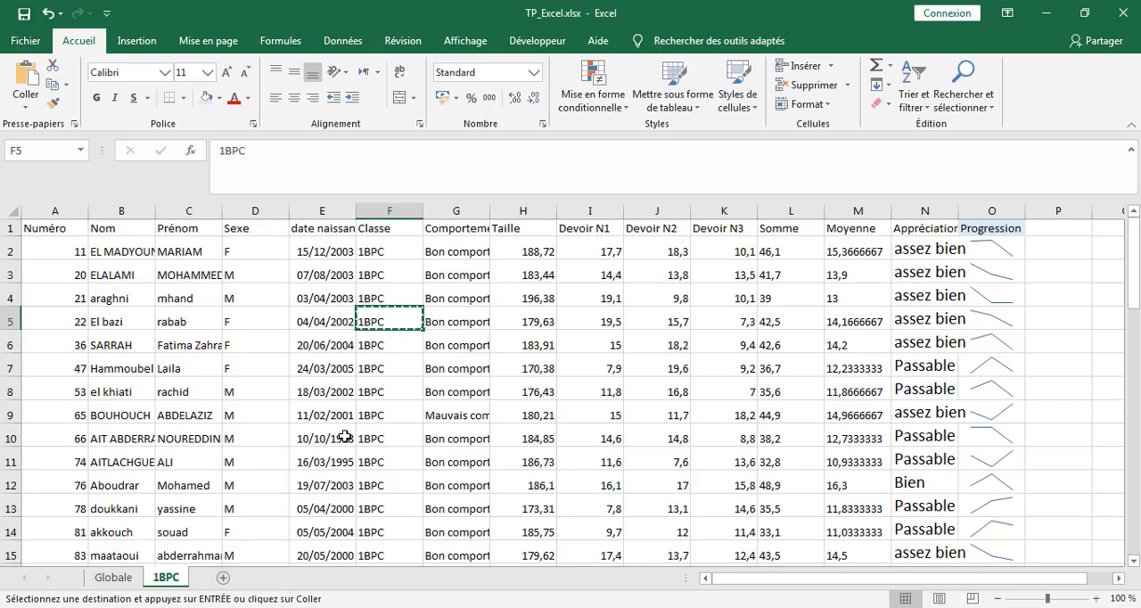
{"action": "left_click", "coordinate": [323, 481]}
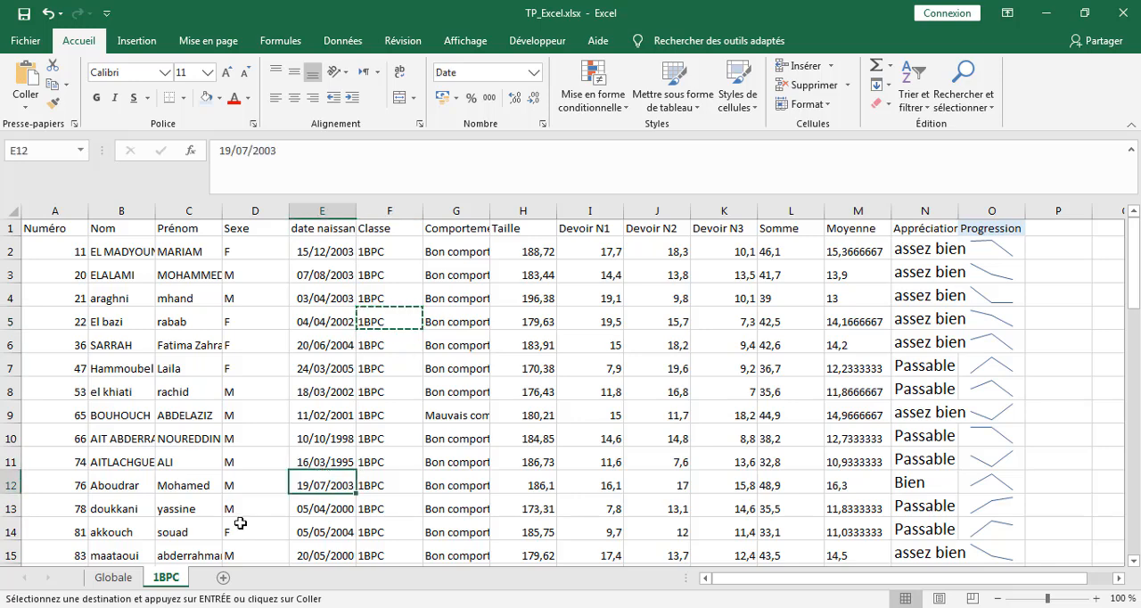
Step: Clear the filter on the Classe column of the Globale sheet
{"action": "left_click", "coordinate": [114, 577]}
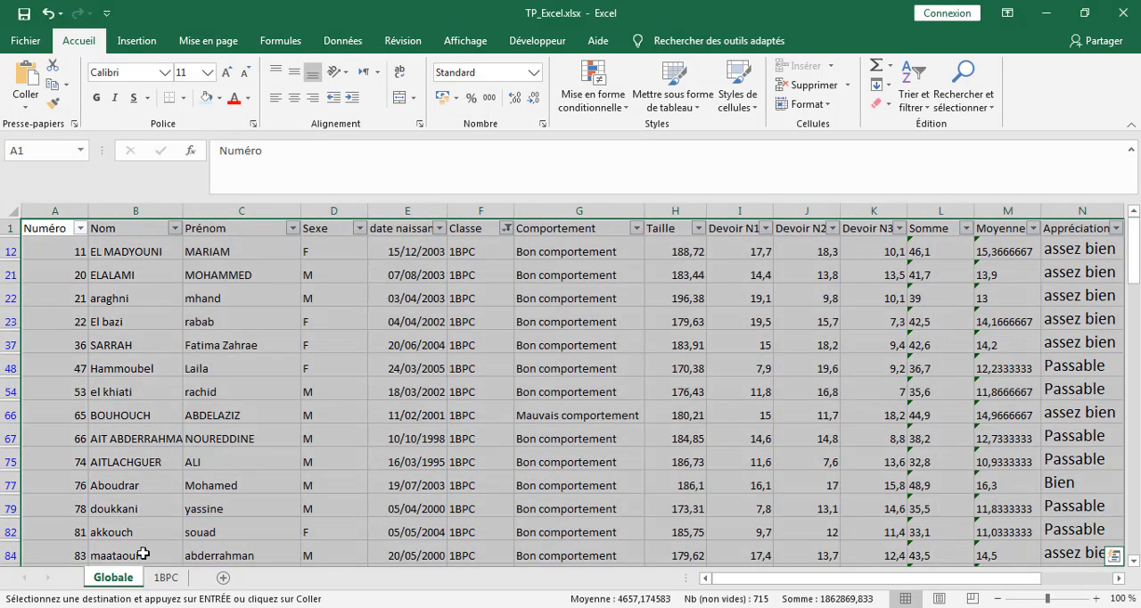
{"action": "left_click", "coordinate": [506, 229]}
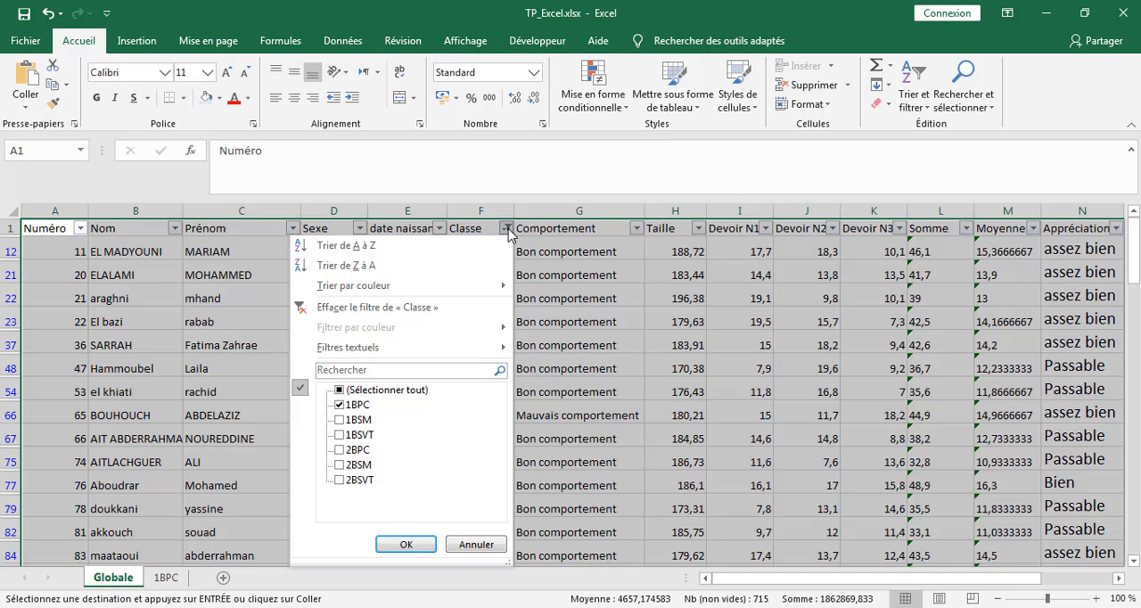
{"action": "left_click", "coordinate": [355, 309]}
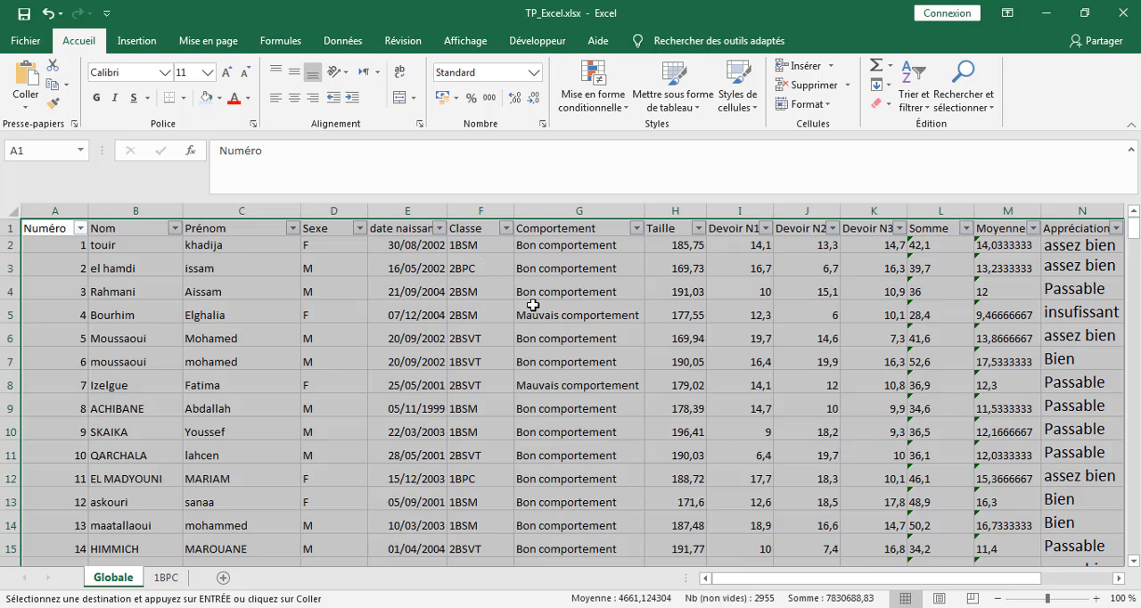
Step: Filter the Classe column of the Globale sheet to show only class 2BPC
{"action": "left_click", "coordinate": [505, 229]}
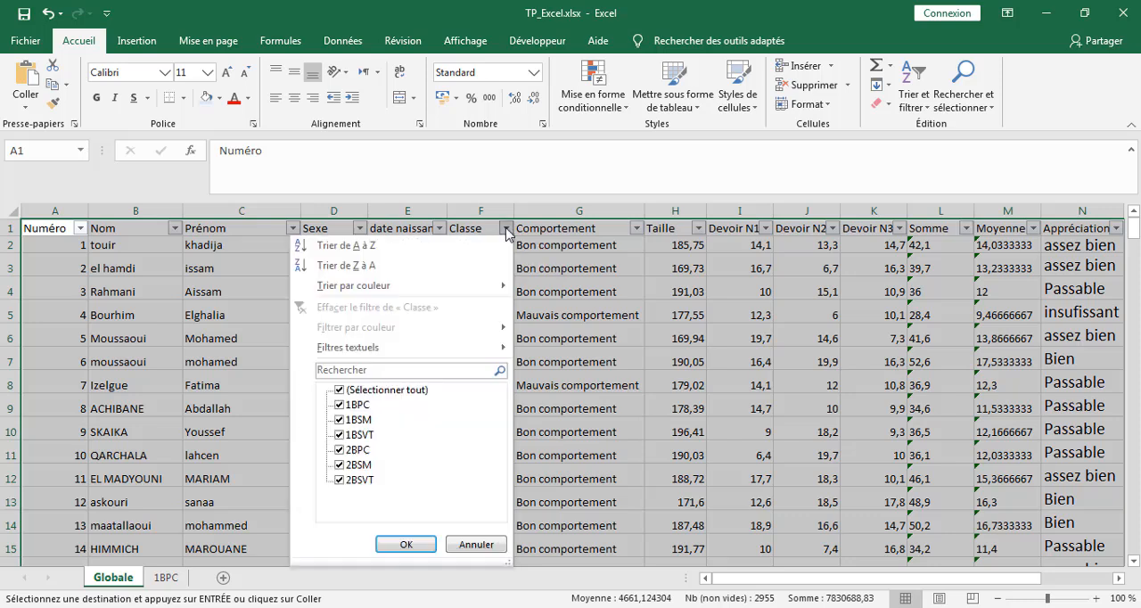
{"action": "left_click", "coordinate": [343, 392]}
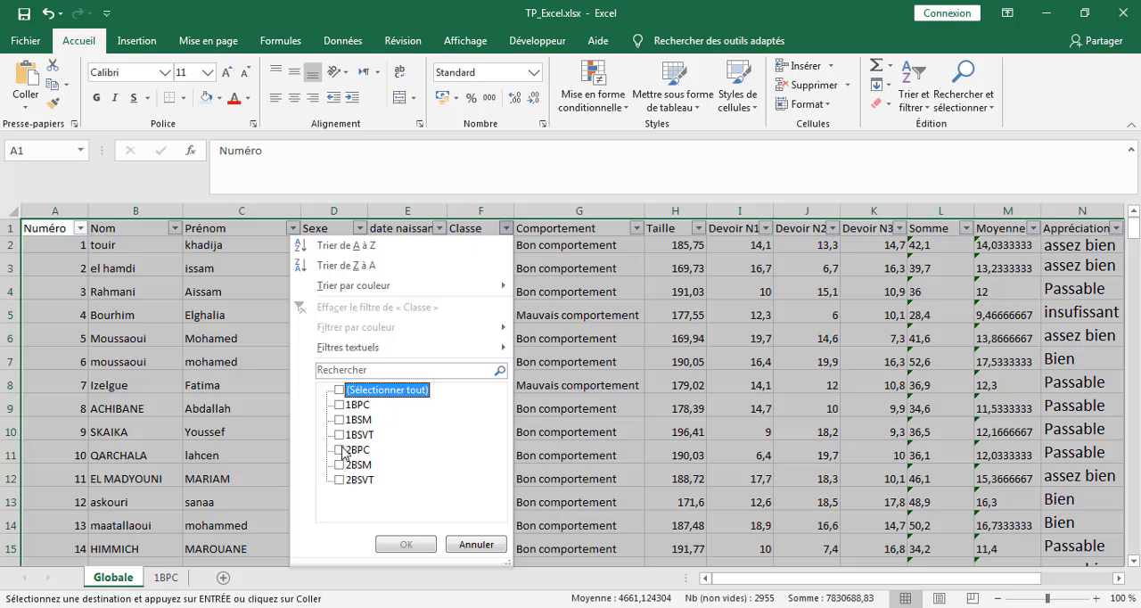
{"action": "left_click", "coordinate": [340, 451]}
{"action": "left_click", "coordinate": [403, 544]}
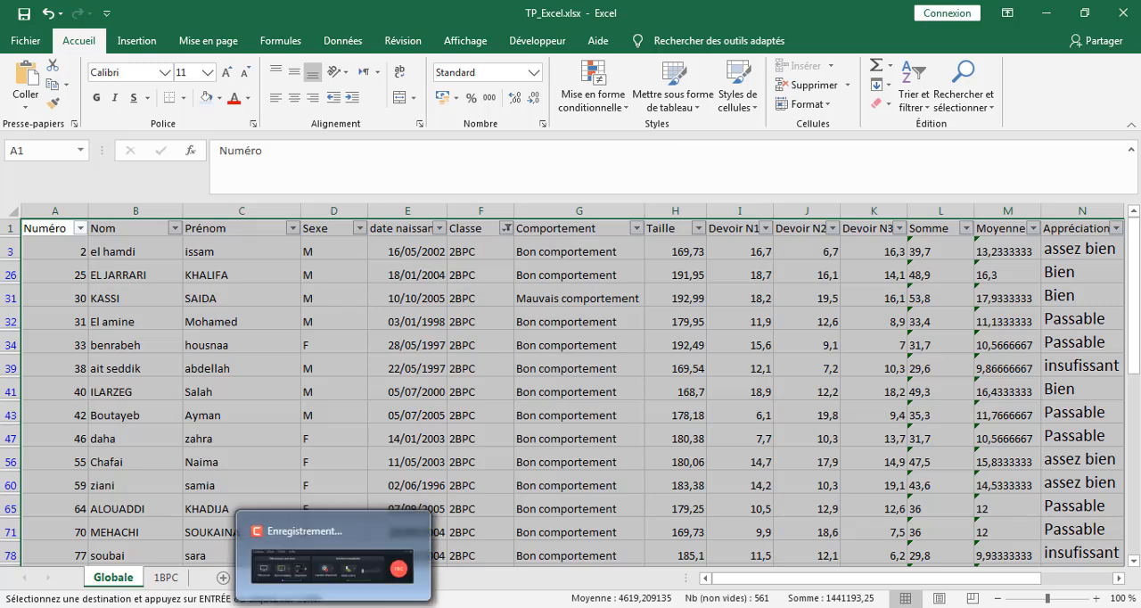
{"action": "left_click", "coordinate": [333, 607]}
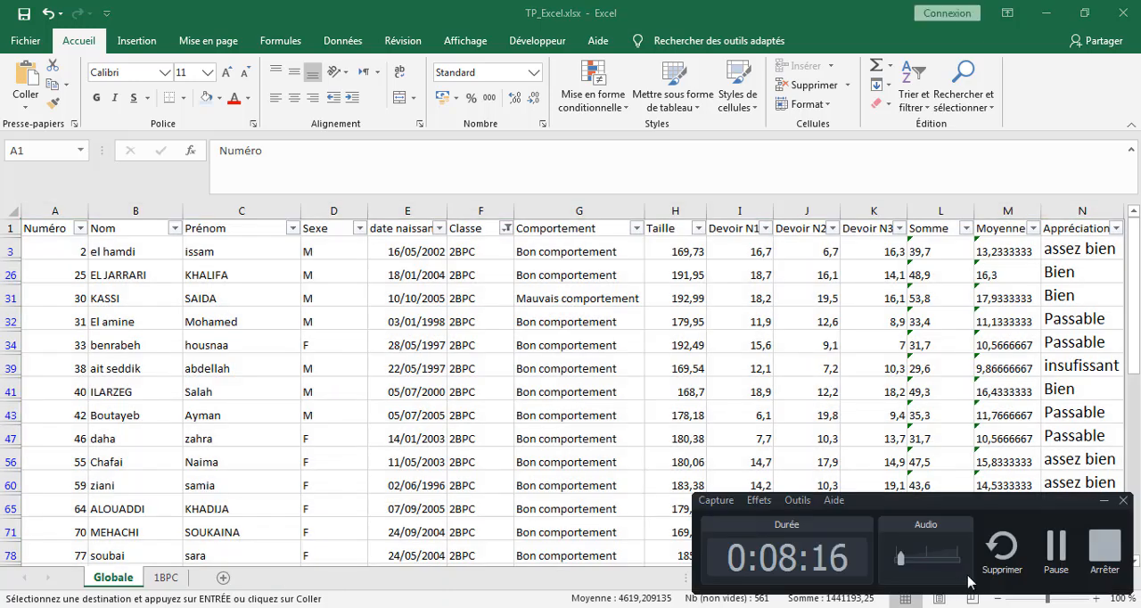
{"action": "left_click", "coordinate": [1056, 545]}
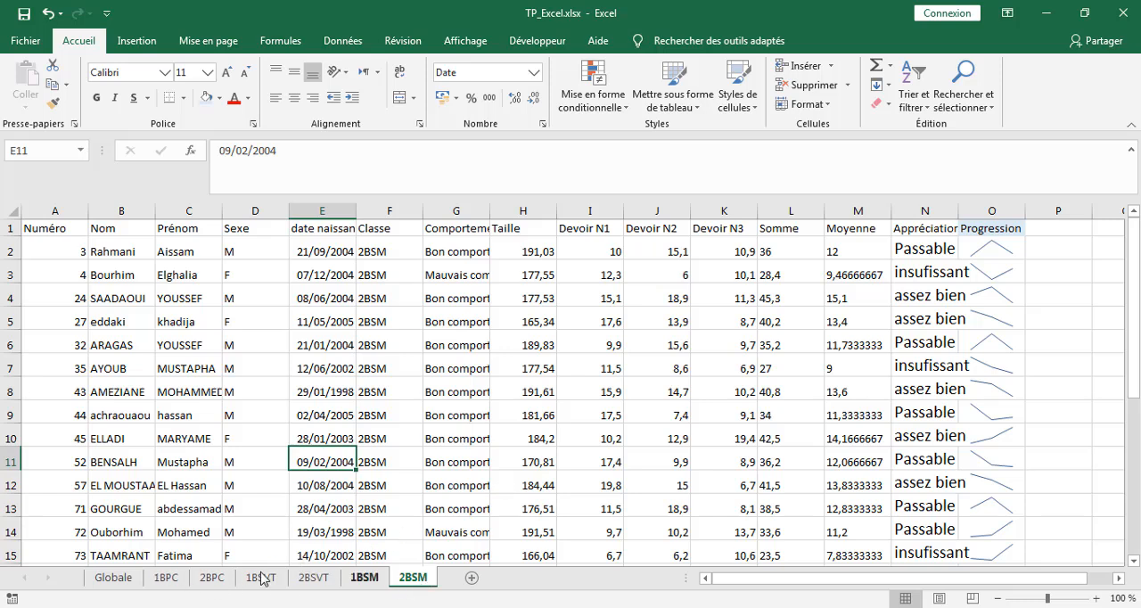
Step: Look through the 1BSM, 2BSVT, 1BSVT, 2BPC and 1BPC sheets, and switch to the exercise document in Word
{"action": "left_click", "coordinate": [364, 578]}
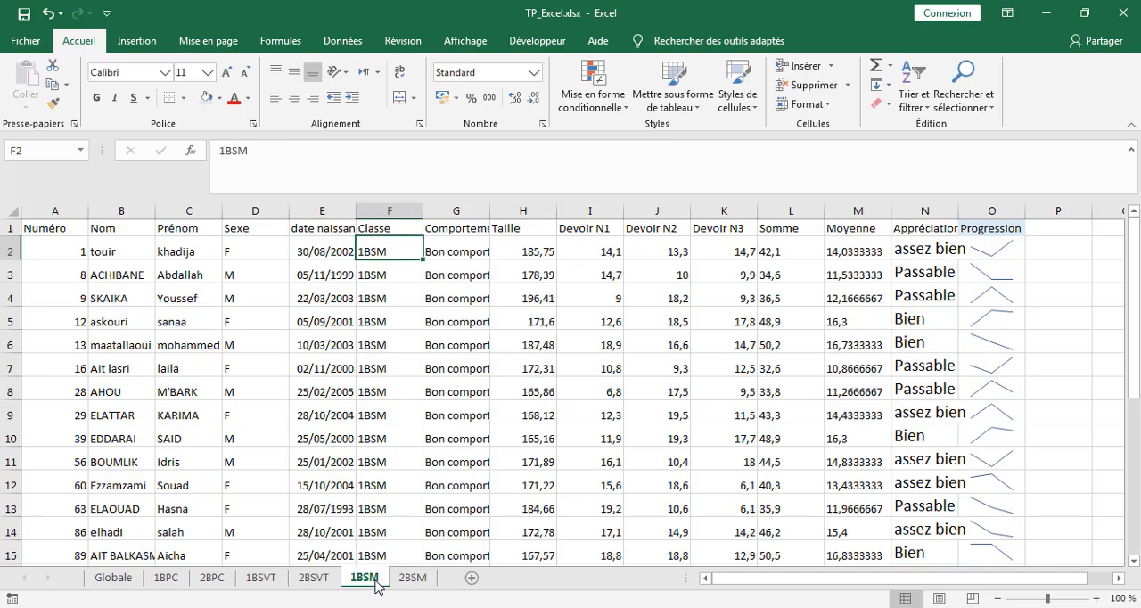
{"action": "left_click", "coordinate": [310, 580]}
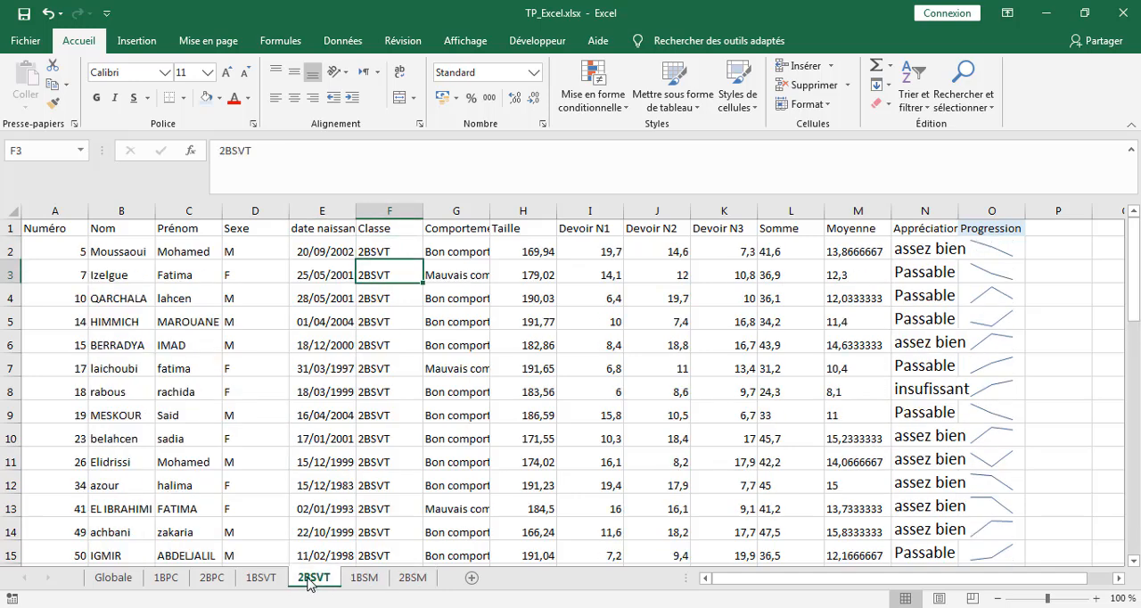
{"action": "left_click", "coordinate": [261, 580]}
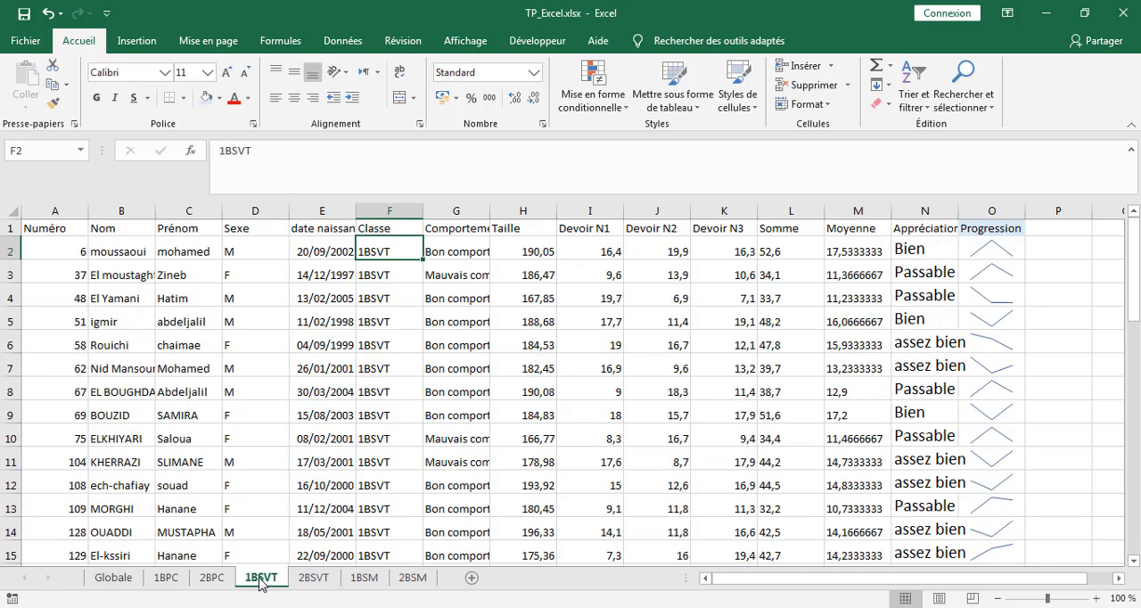
{"action": "left_click", "coordinate": [213, 580]}
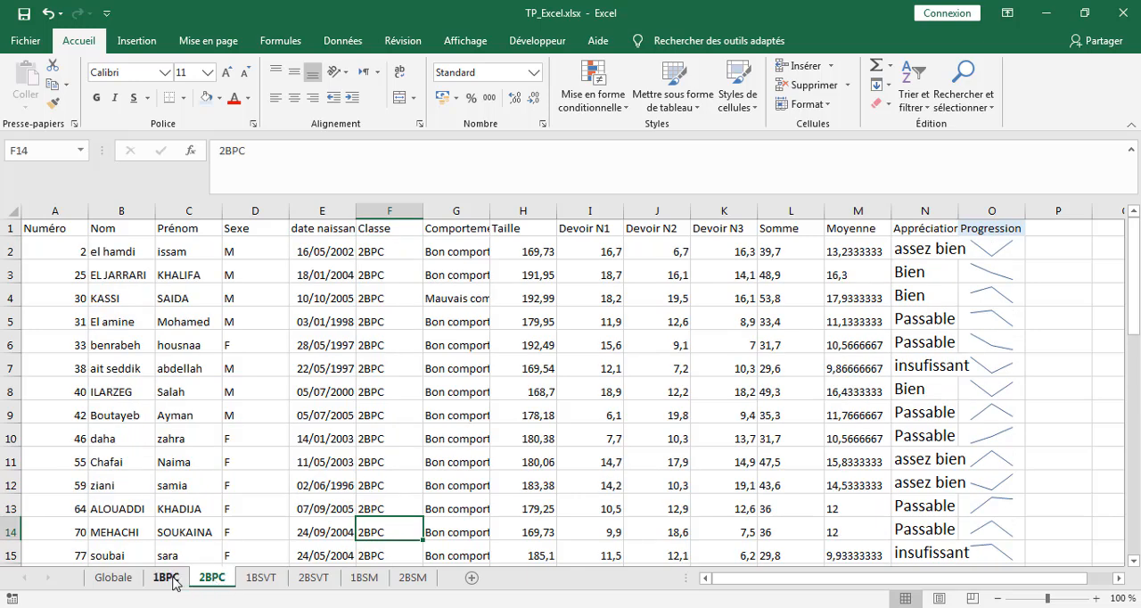
{"action": "left_click", "coordinate": [169, 579]}
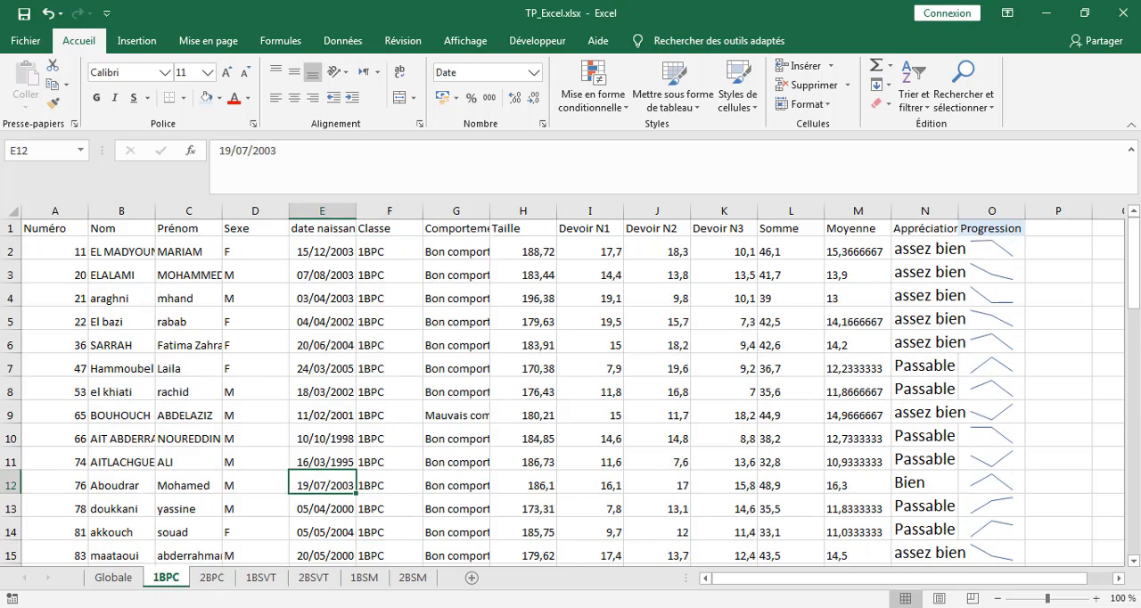
{"action": "key", "text": "alt+Tab"}
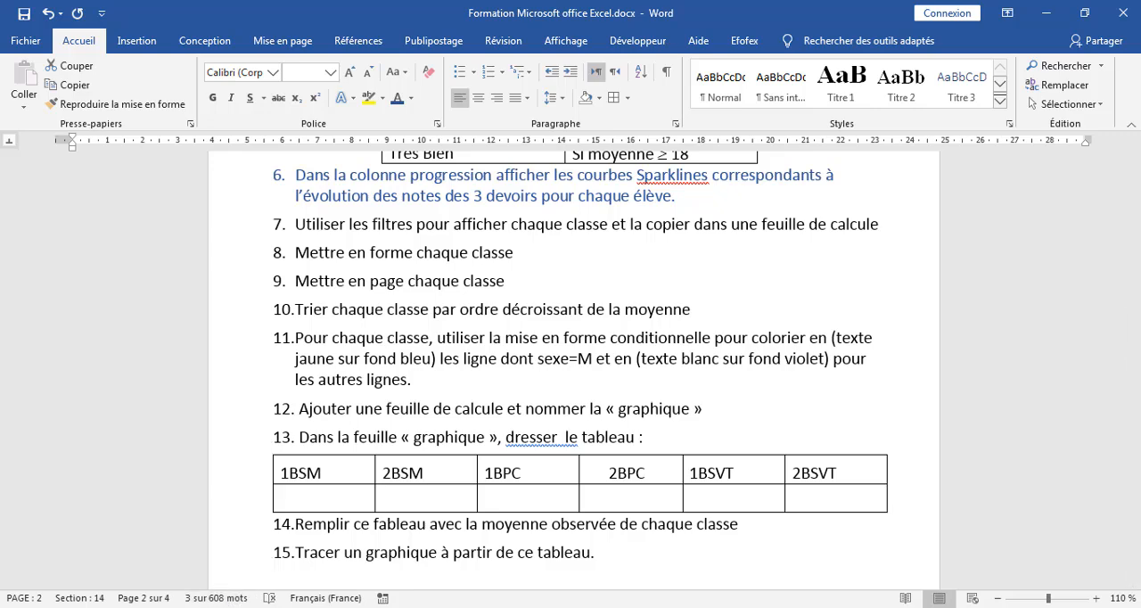
Step: Return to the Excel workbook and insert six blank rows above the header row of the 1BPC sheet
{"action": "key", "text": "alt+Tab"}
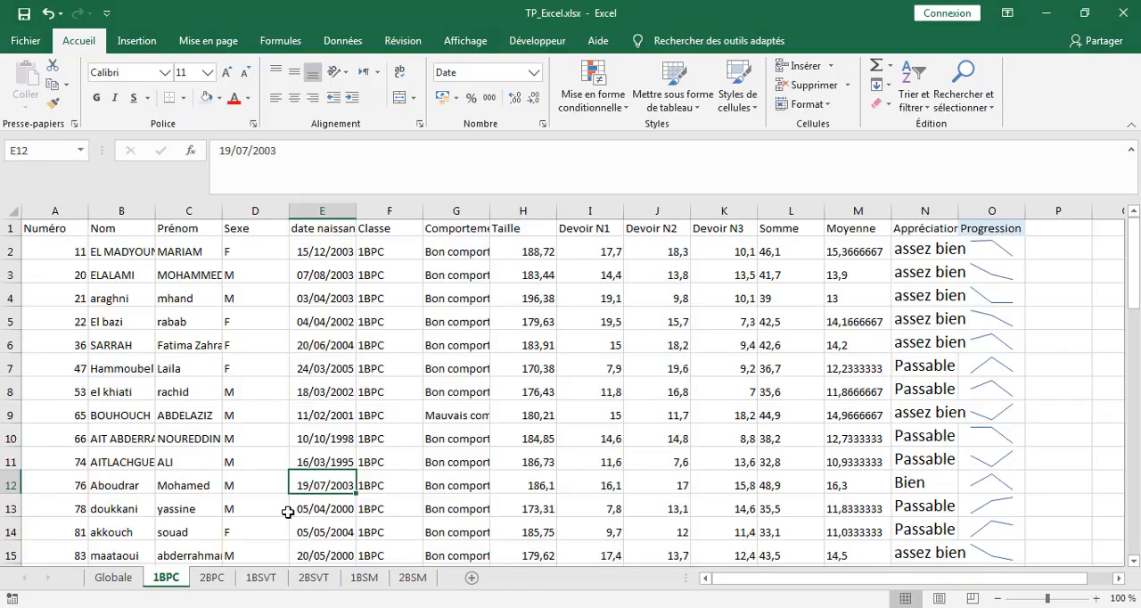
{"action": "left_click", "coordinate": [402, 295]}
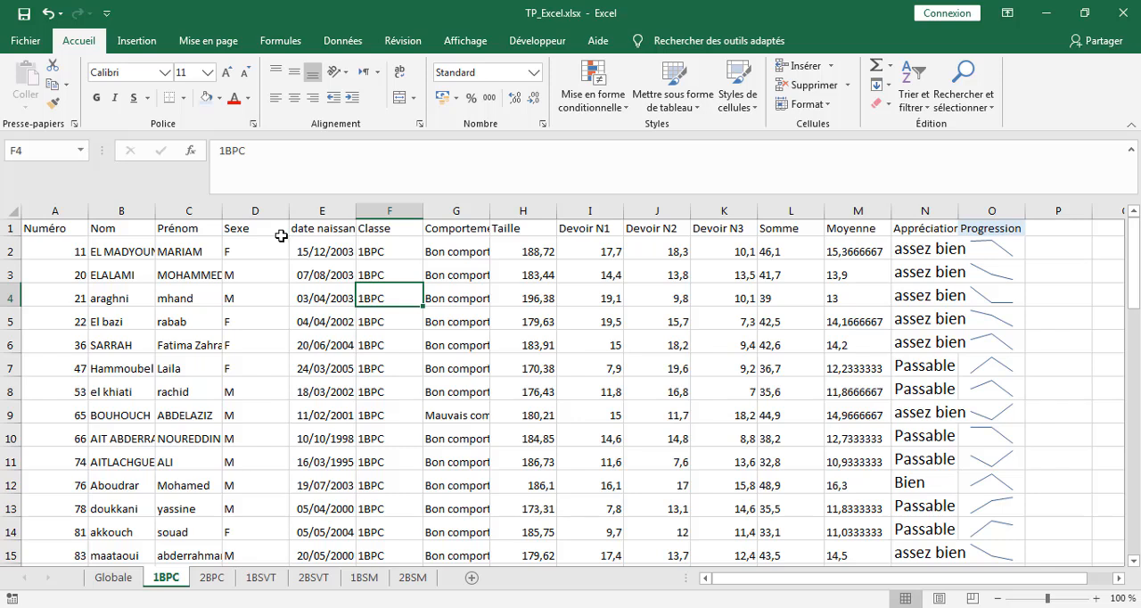
{"action": "left_click", "coordinate": [7, 229]}
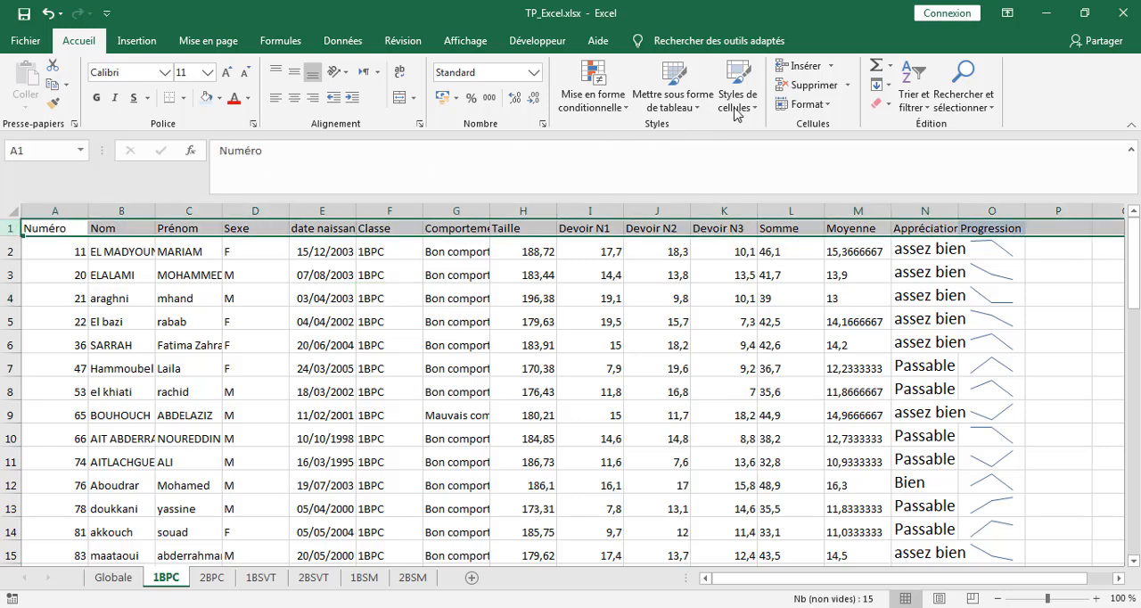
{"action": "left_click", "coordinate": [784, 66]}
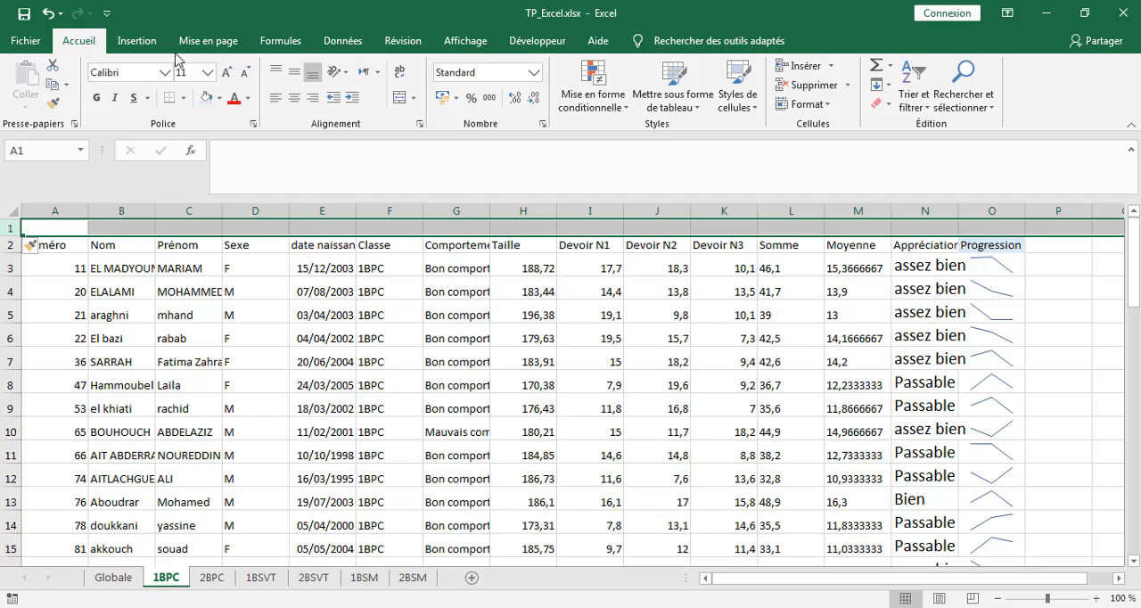
{"action": "left_click", "coordinate": [798, 70]}
{"action": "left_click", "coordinate": [797, 70]}
{"action": "left_click", "coordinate": [798, 69]}
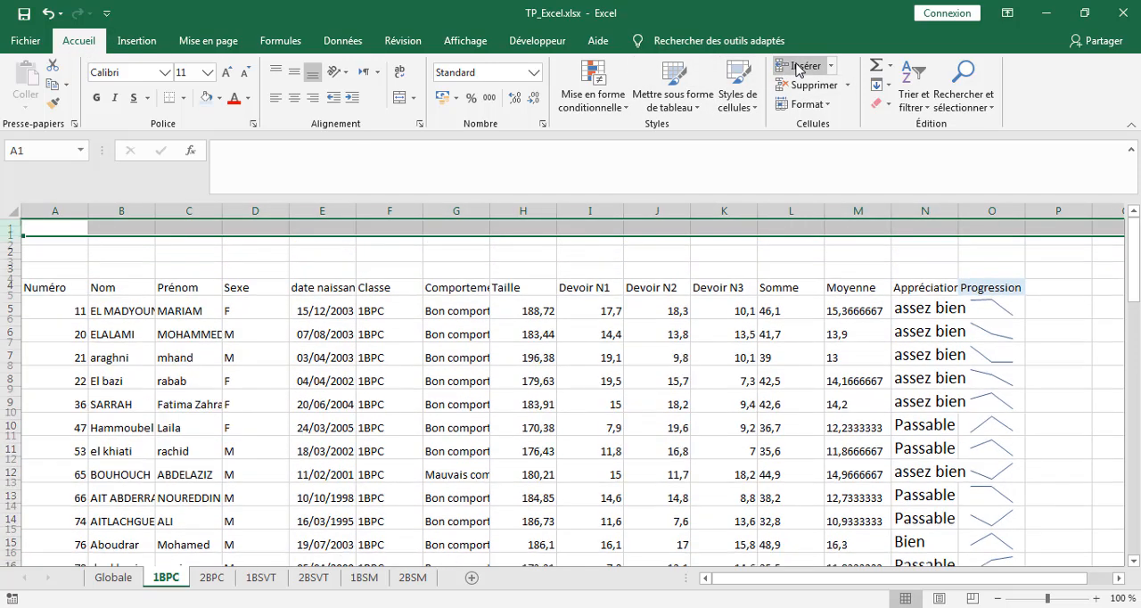
{"action": "left_click", "coordinate": [798, 69]}
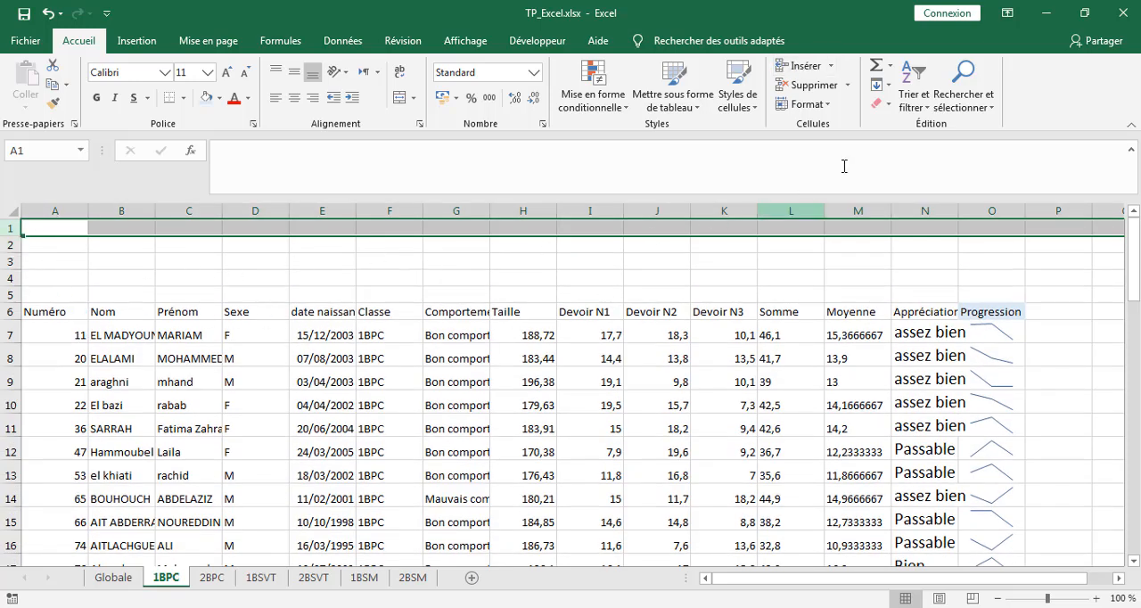
{"action": "left_click", "coordinate": [799, 71]}
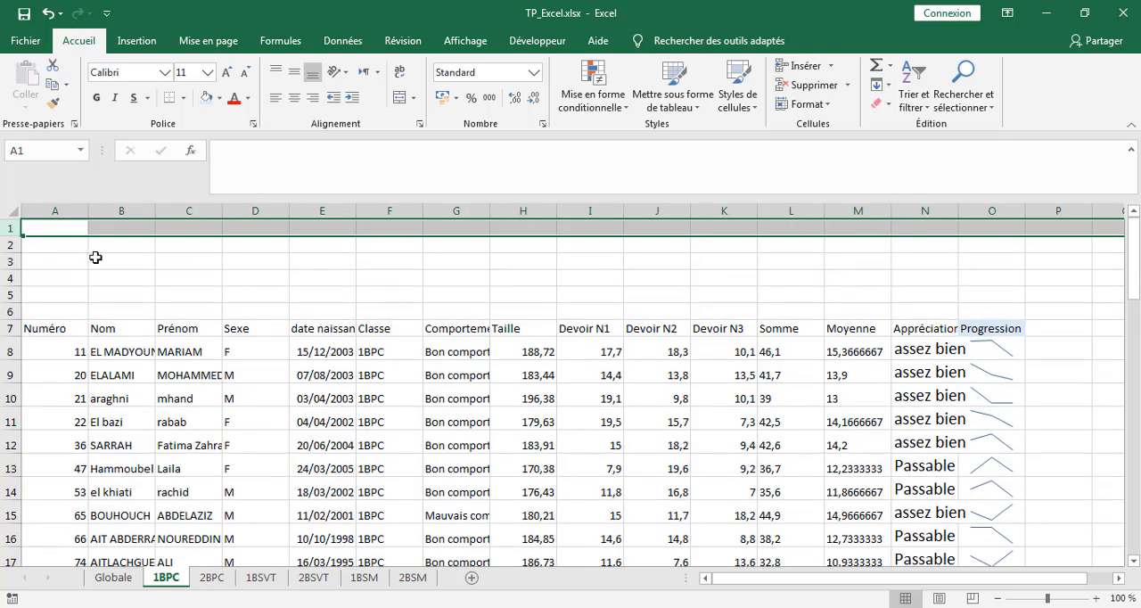
{"action": "left_click", "coordinate": [527, 422]}
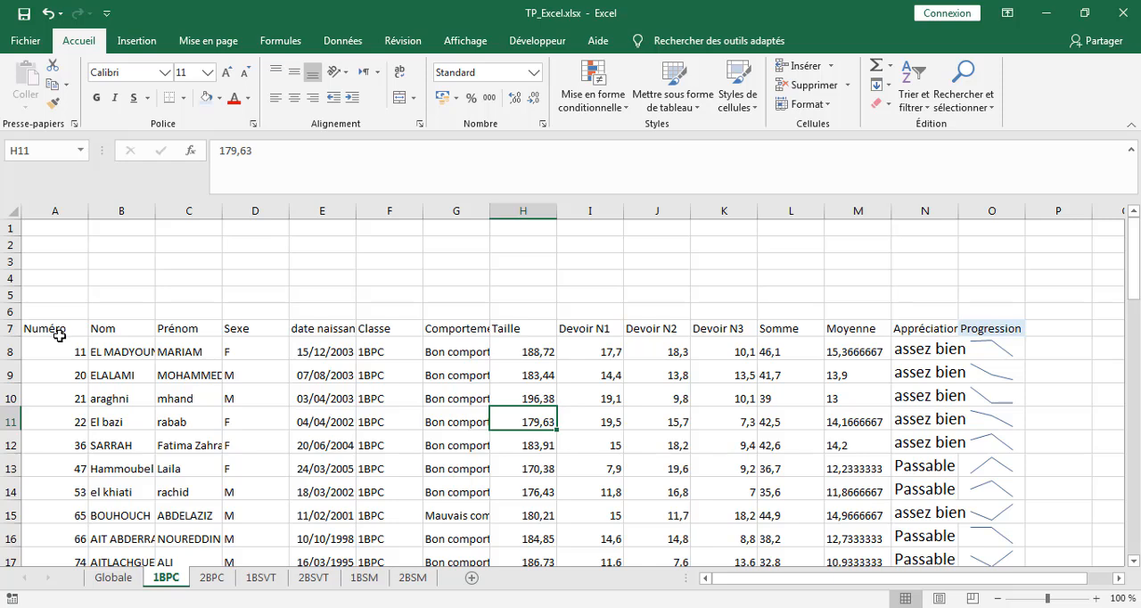
Step: Autofit the widths of columns A through N, from Numéro to Appréciations, on the 1BPC sheet
{"action": "double_click", "coordinate": [86, 209]}
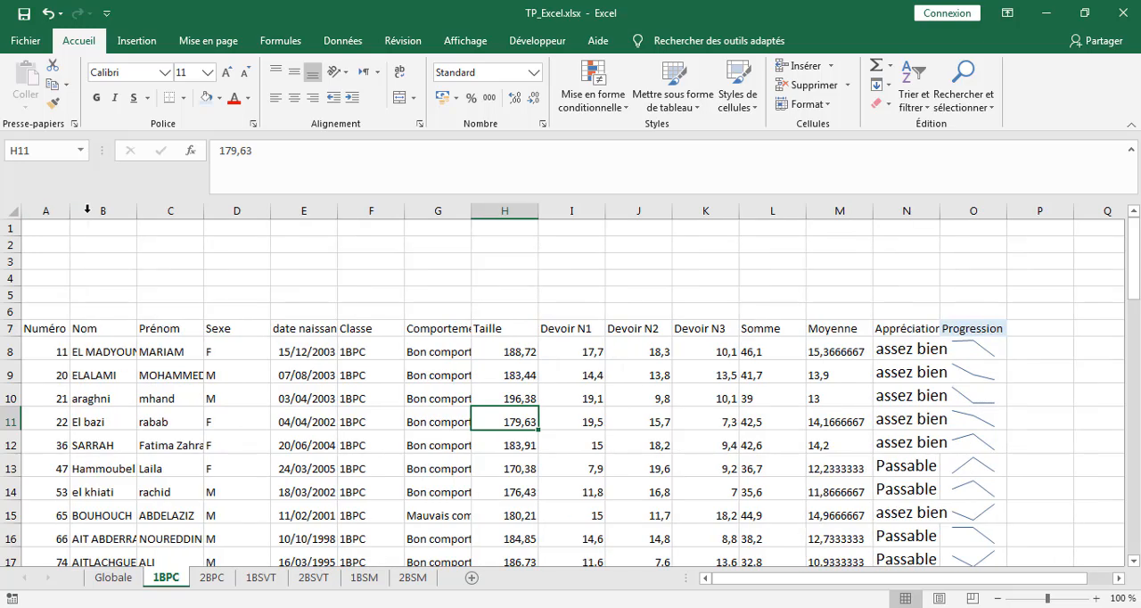
{"action": "double_click", "coordinate": [137, 209]}
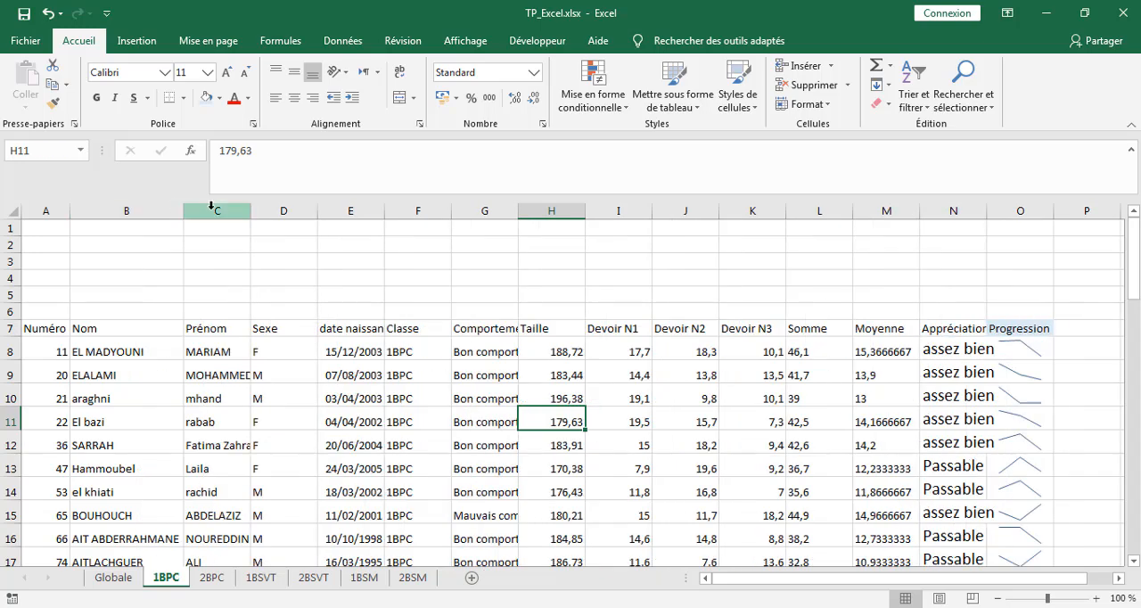
{"action": "double_click", "coordinate": [251, 211]}
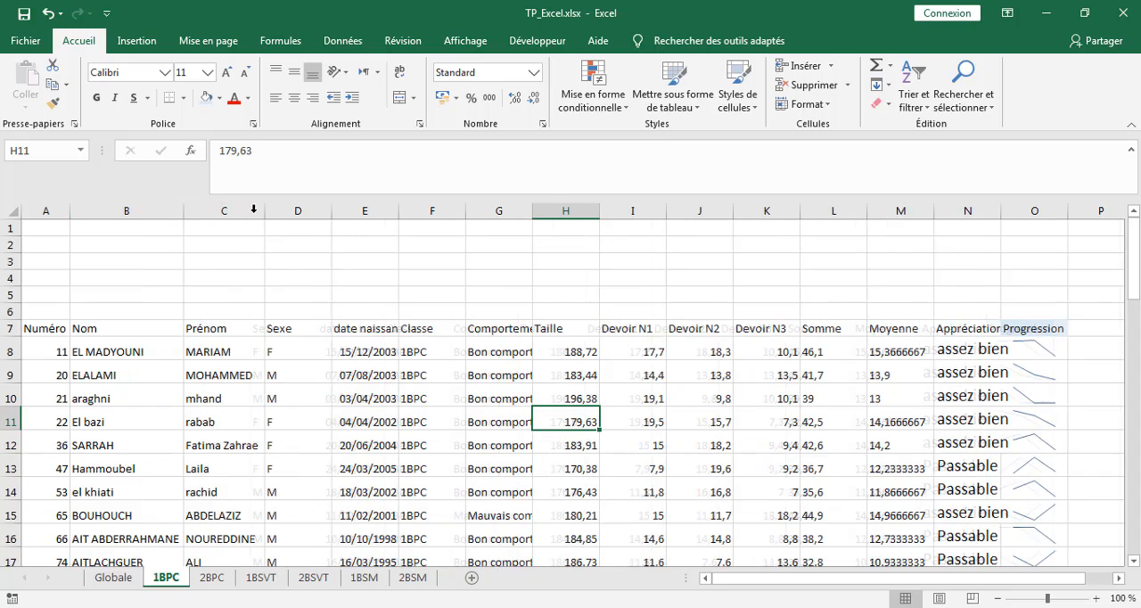
{"action": "double_click", "coordinate": [330, 211]}
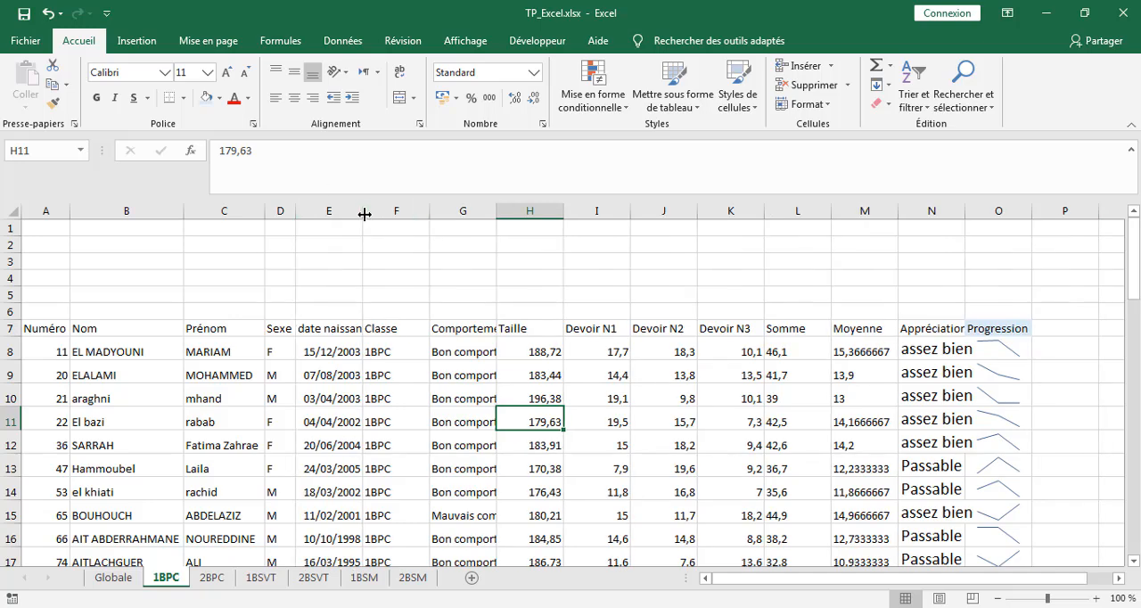
{"action": "double_click", "coordinate": [363, 211]}
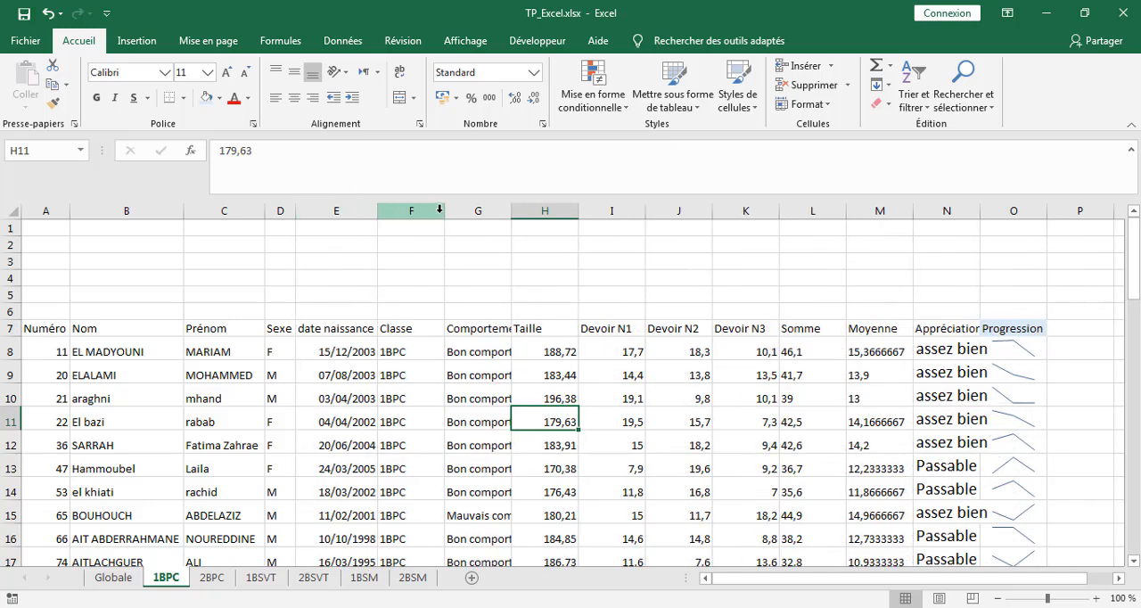
{"action": "double_click", "coordinate": [443, 212]}
{"action": "left_click_drag", "start_coordinate": [483, 213], "coordinate": [482, 213]}
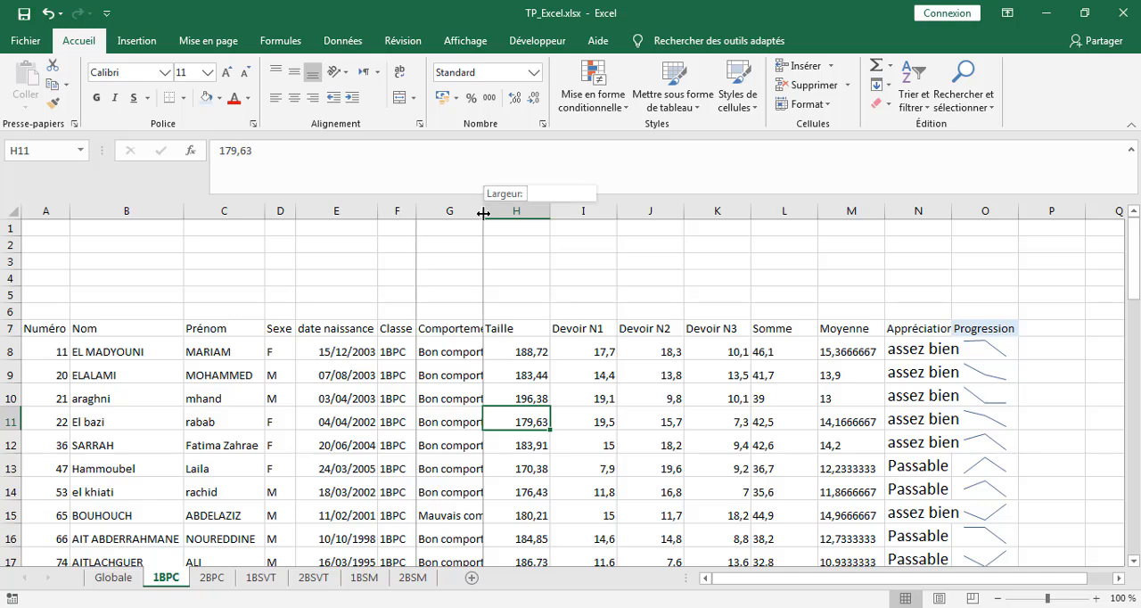
{"action": "double_click", "coordinate": [482, 213]}
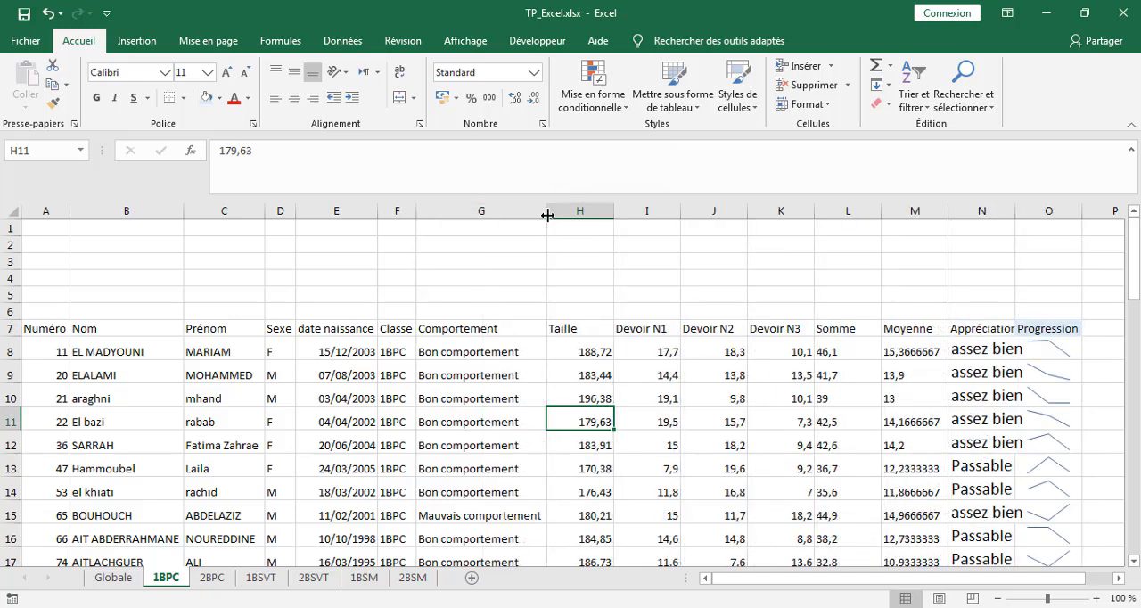
{"action": "double_click", "coordinate": [613, 211]}
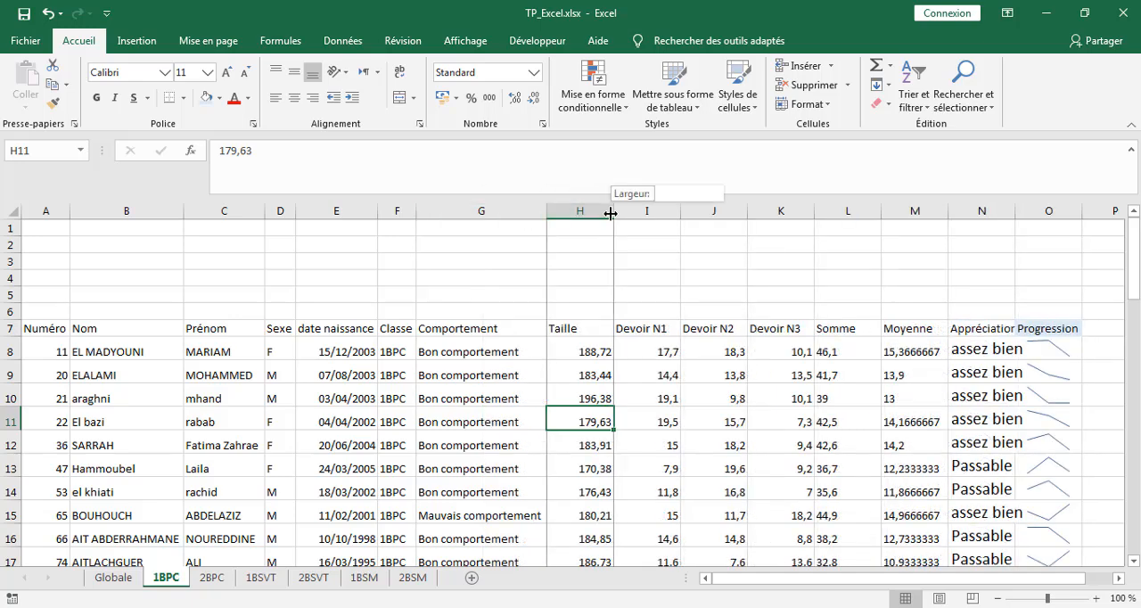
{"action": "double_click", "coordinate": [654, 210]}
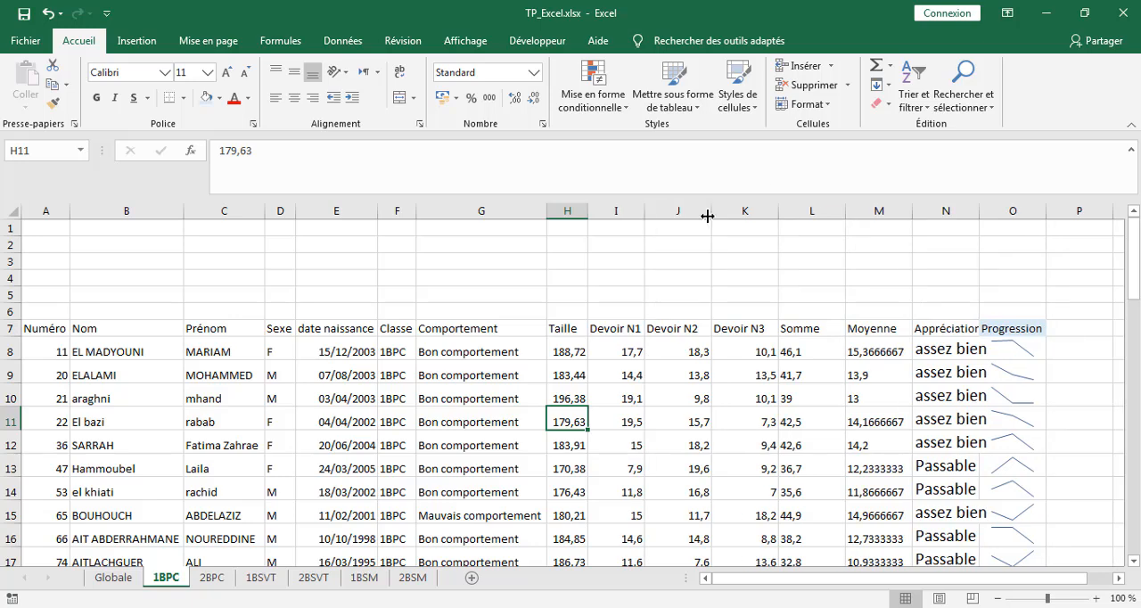
{"action": "double_click", "coordinate": [710, 211]}
{"action": "double_click", "coordinate": [767, 212]}
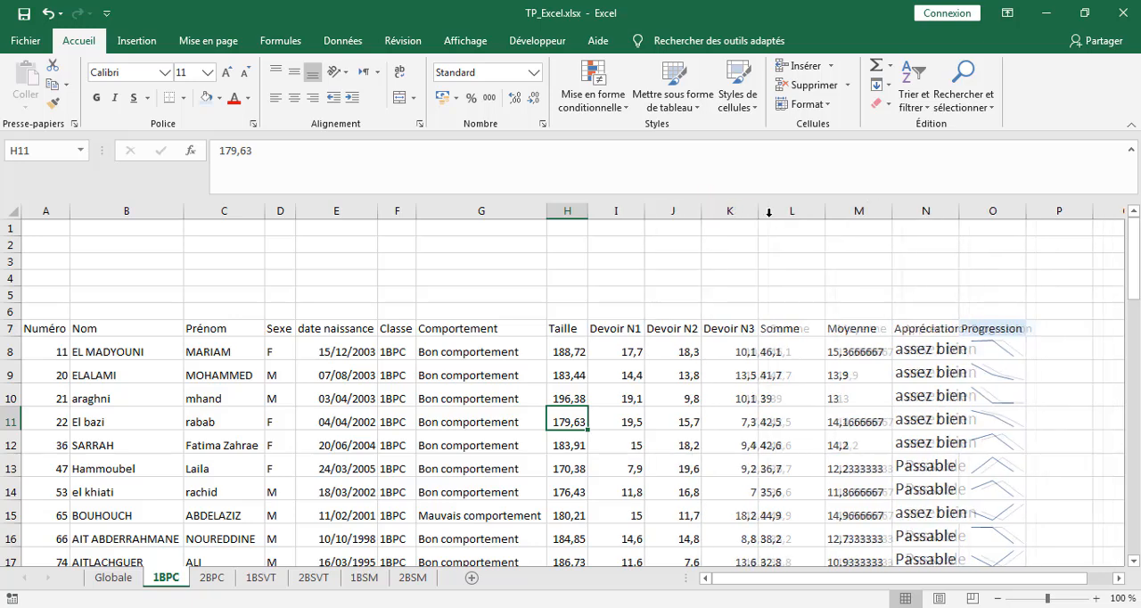
{"action": "double_click", "coordinate": [824, 214]}
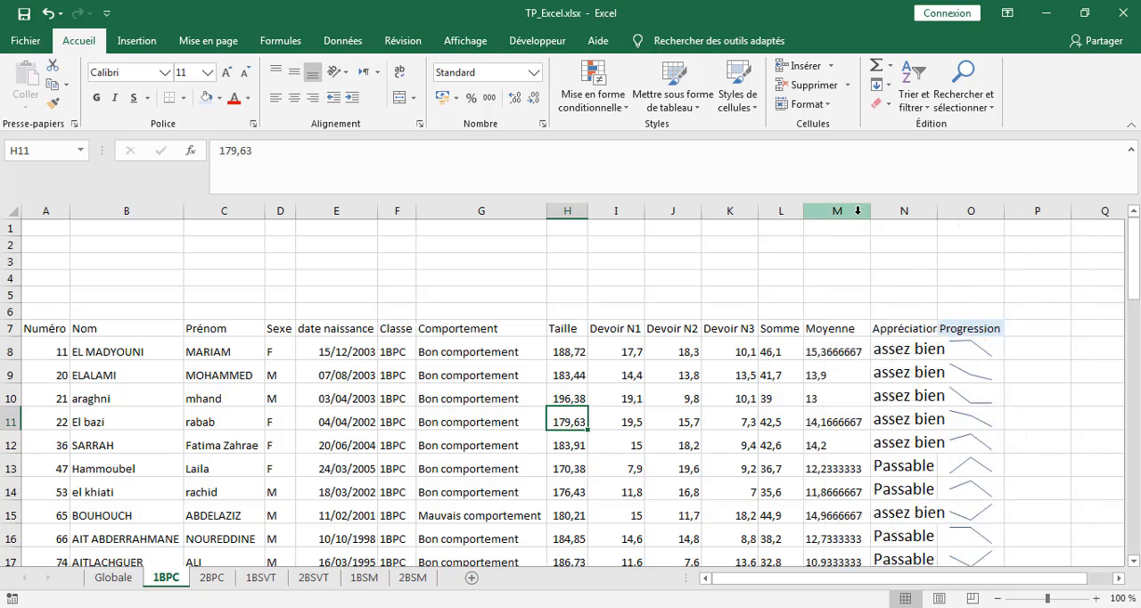
{"action": "double_click", "coordinate": [870, 213]}
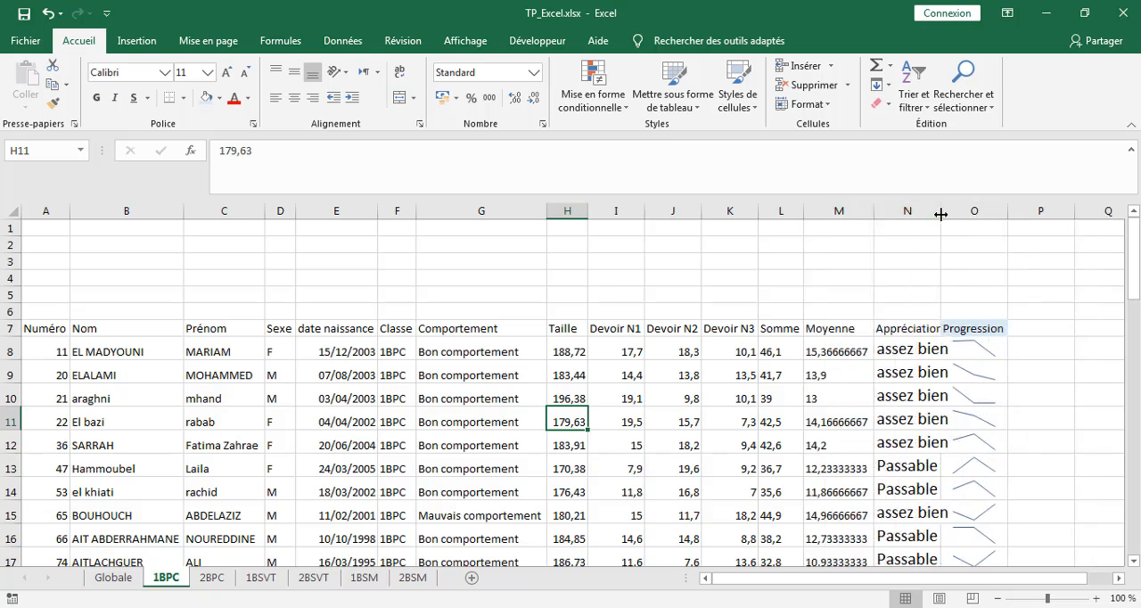
{"action": "double_click", "coordinate": [941, 214]}
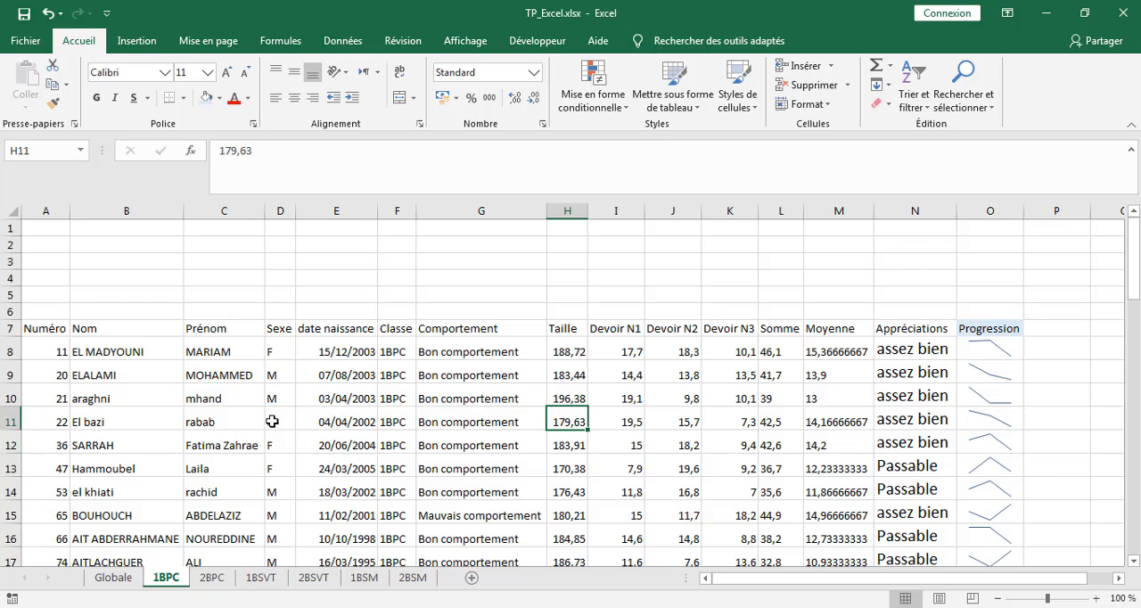
Step: Fine-tune the column widths by widening columns B through H and column N, and slightly narrowing the Moyenne column
{"action": "left_click_drag", "start_coordinate": [184, 215], "coordinate": [197, 215]}
{"action": "left_click", "coordinate": [199, 214]}
{"action": "left_click", "coordinate": [378, 354]}
{"action": "left_click_drag", "start_coordinate": [275, 216], "coordinate": [352, 214]}
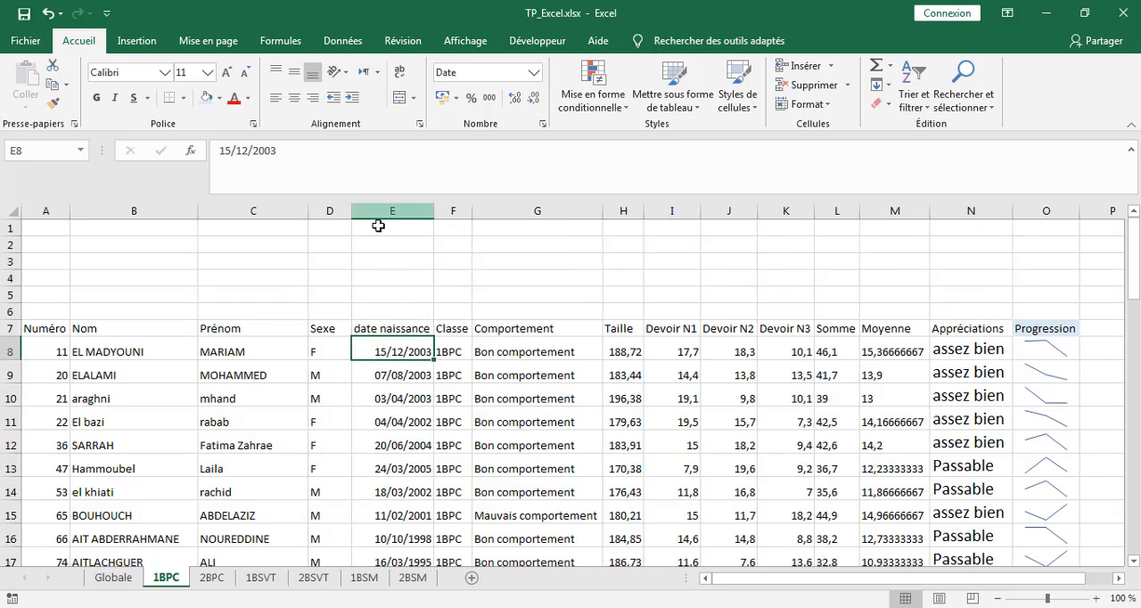
{"action": "left_click_drag", "start_coordinate": [435, 214], "coordinate": [490, 222]}
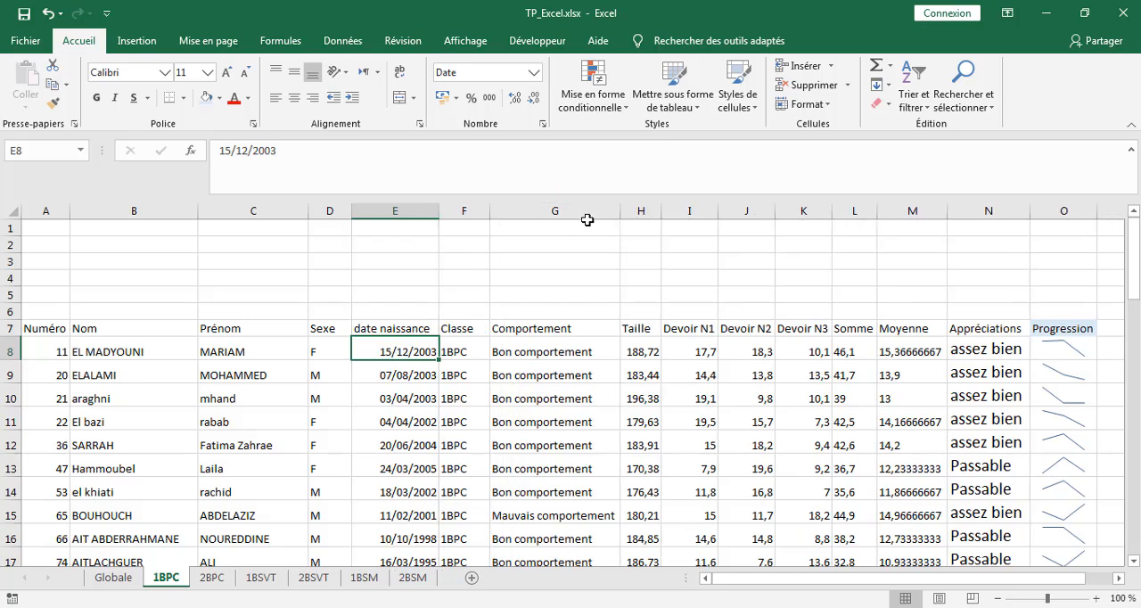
{"action": "left_click_drag", "start_coordinate": [617, 214], "coordinate": [668, 214]}
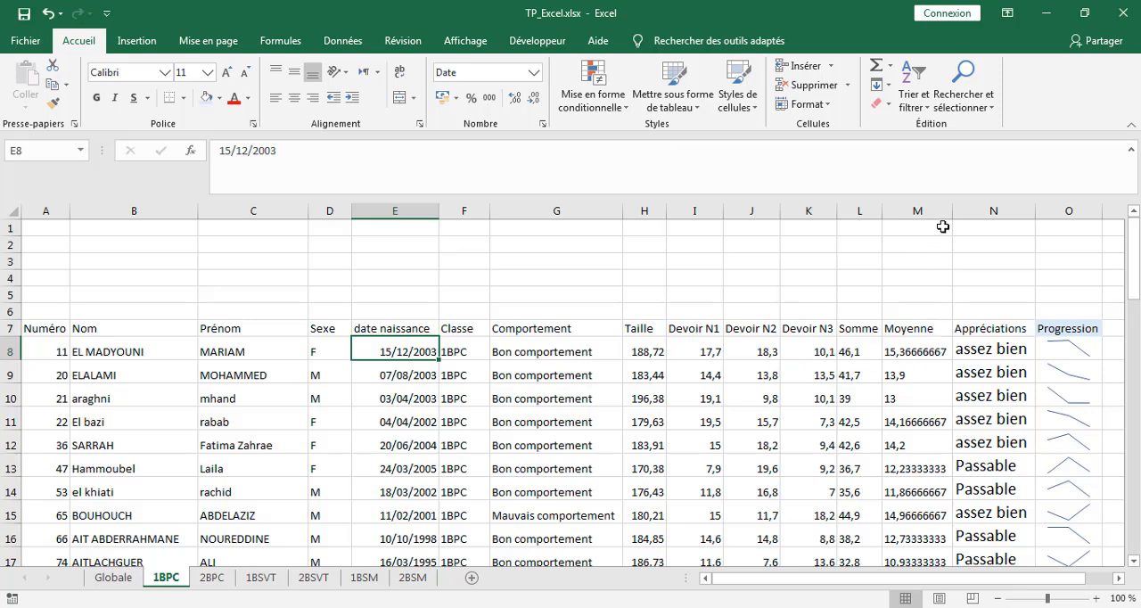
{"action": "left_click_drag", "start_coordinate": [950, 214], "coordinate": [946, 214]}
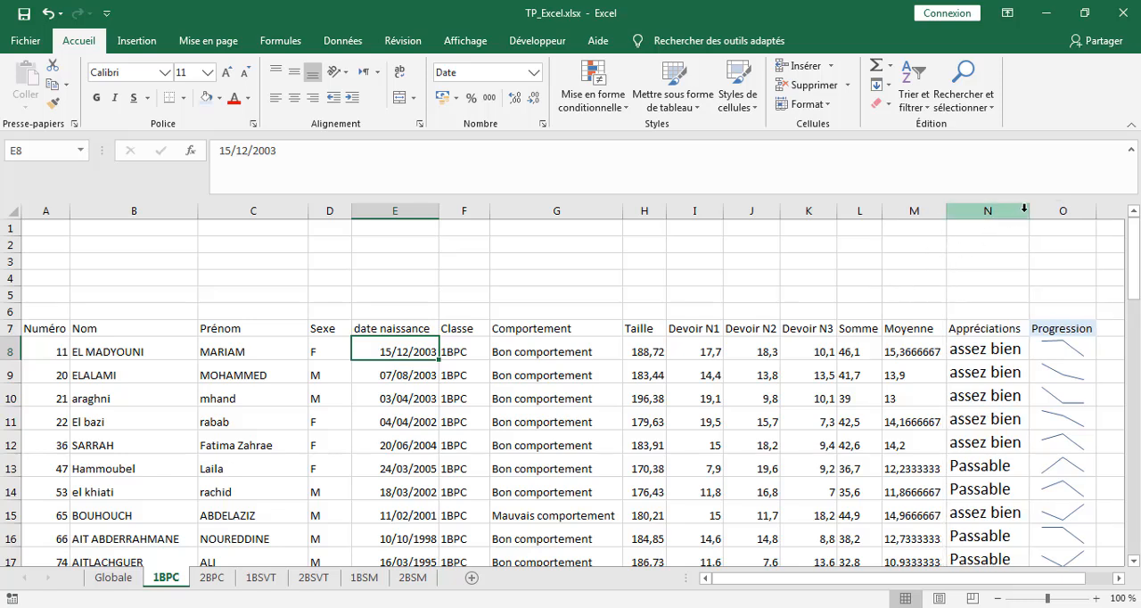
{"action": "left_click_drag", "start_coordinate": [1026, 214], "coordinate": [1033, 214]}
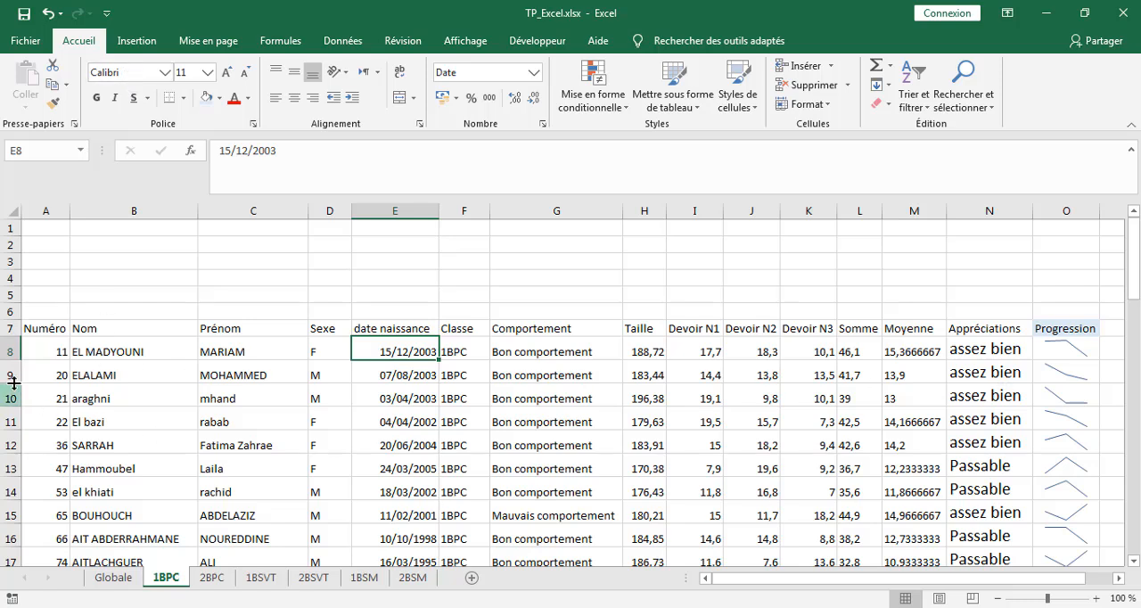
Step: Format all cells of the 1BPC sheet in Calibri Light at size 12
{"action": "left_click_drag", "start_coordinate": [31, 328], "coordinate": [1028, 369]}
{"action": "left_click", "coordinate": [14, 211]}
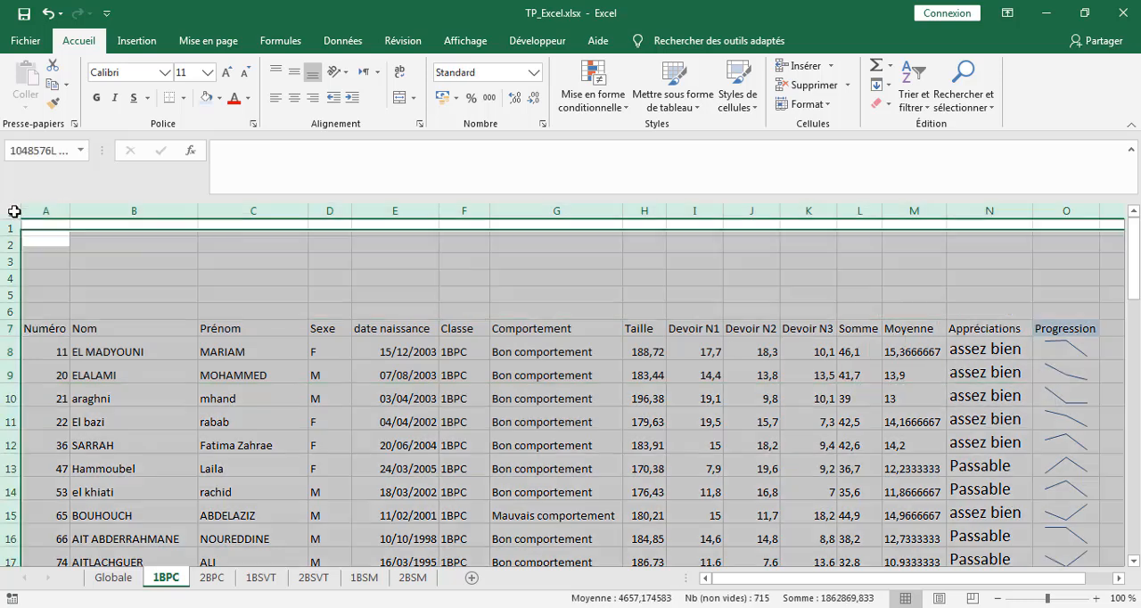
{"action": "left_click", "coordinate": [187, 69]}
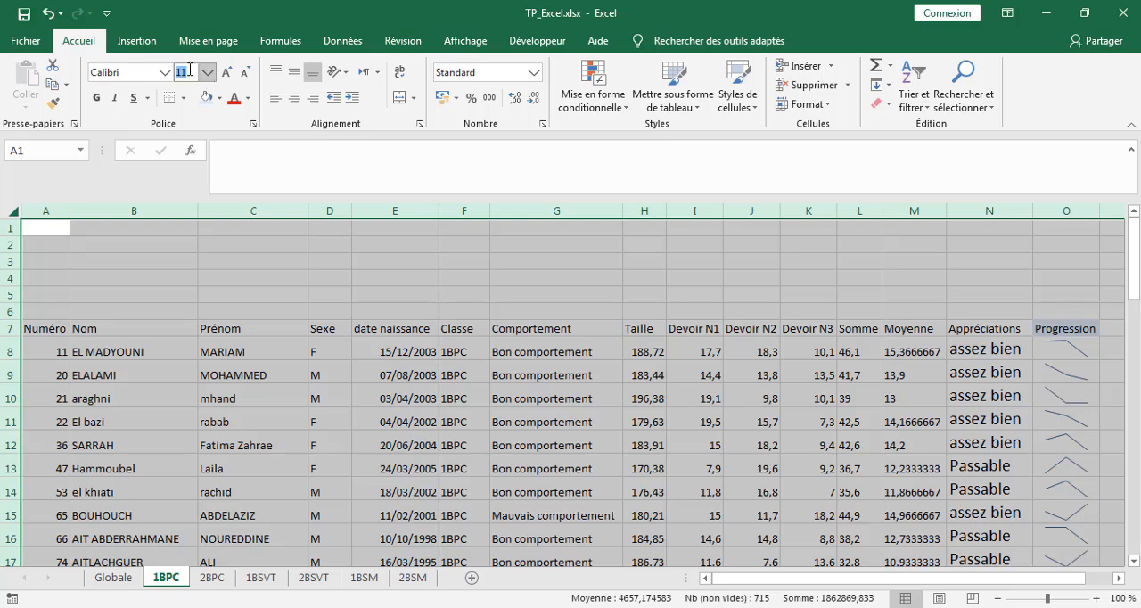
{"action": "type", "text": "12"}
{"action": "key", "text": "Return"}
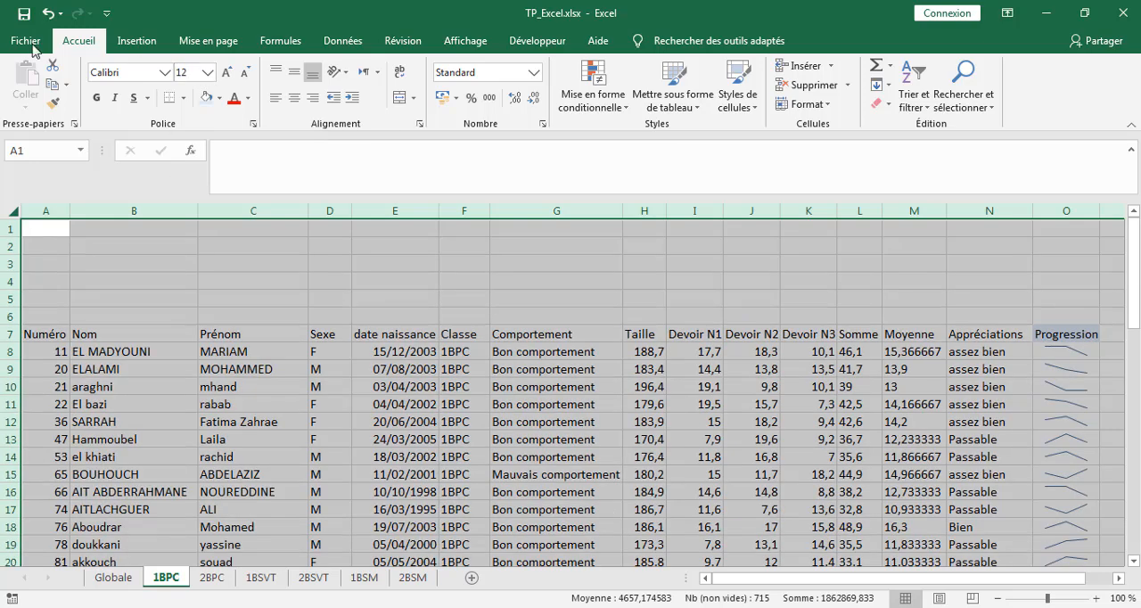
{"action": "left_click", "coordinate": [164, 73]}
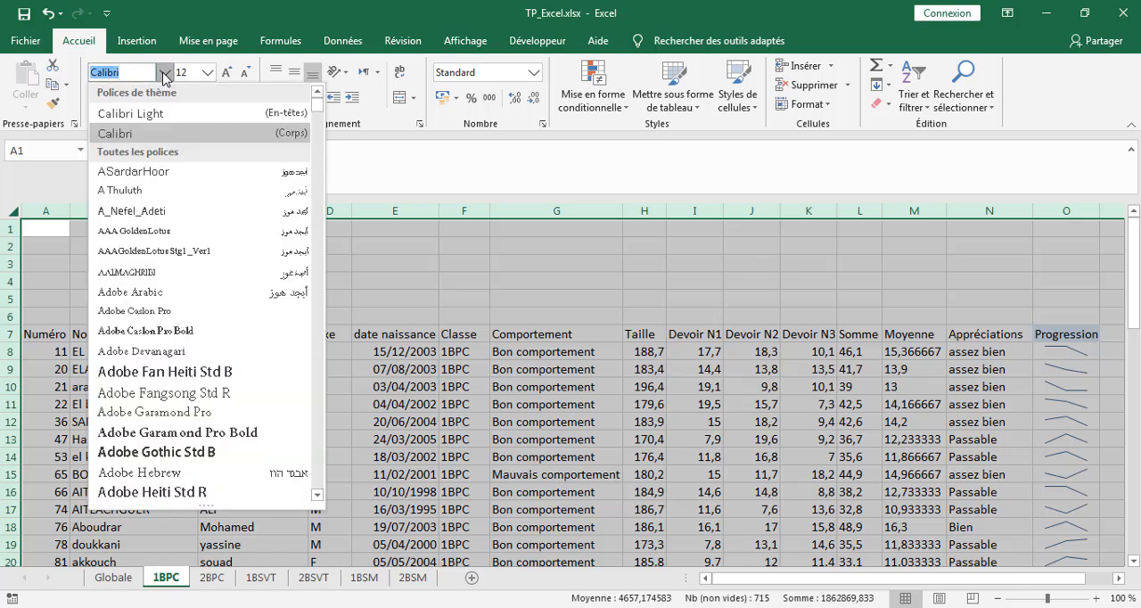
{"action": "left_click", "coordinate": [169, 119]}
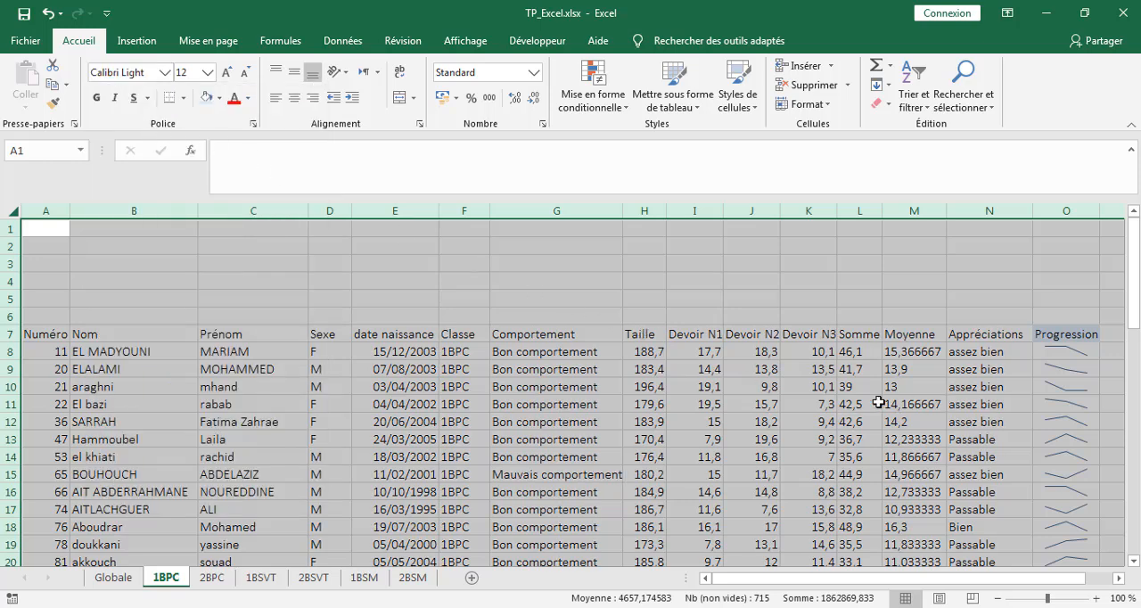
{"action": "left_click", "coordinate": [570, 401]}
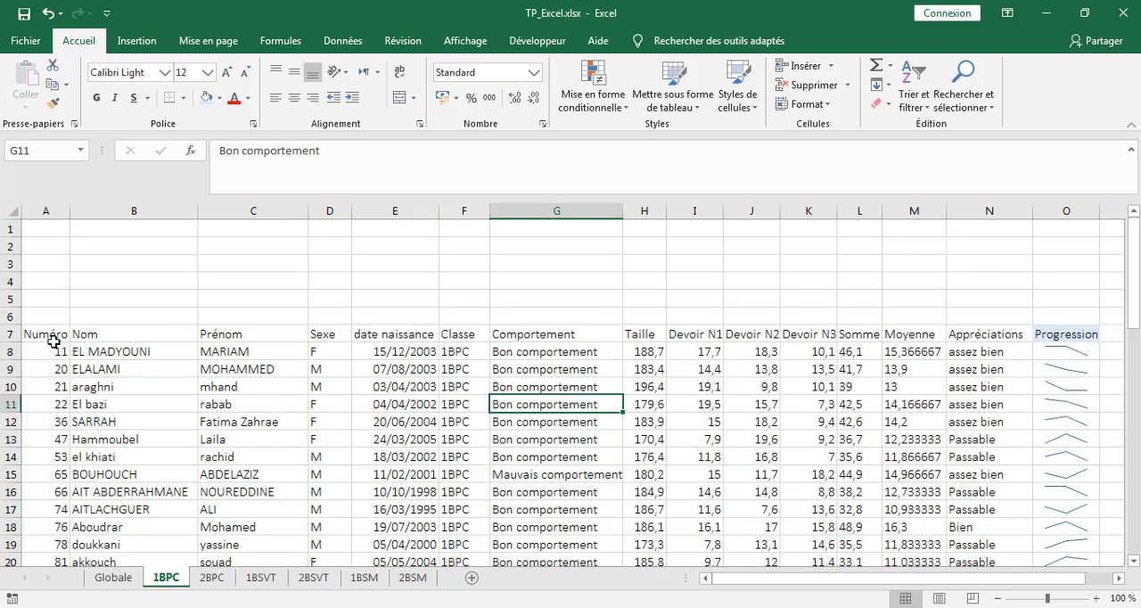
Step: Make the header row A7:O7 bold
{"action": "left_click_drag", "start_coordinate": [33, 337], "coordinate": [1065, 334]}
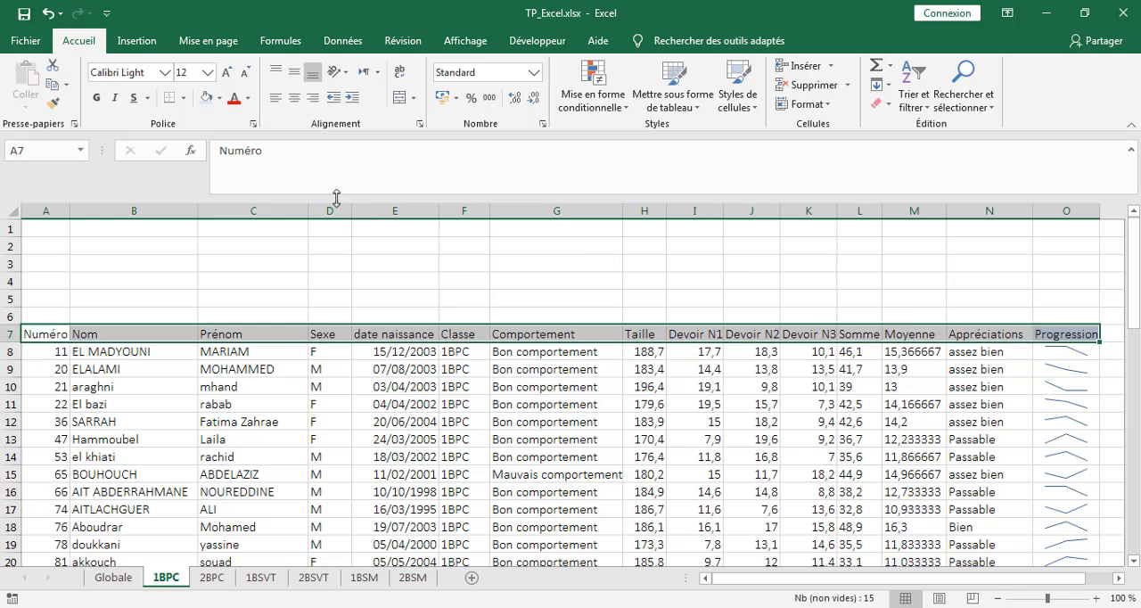
{"action": "left_click", "coordinate": [100, 99]}
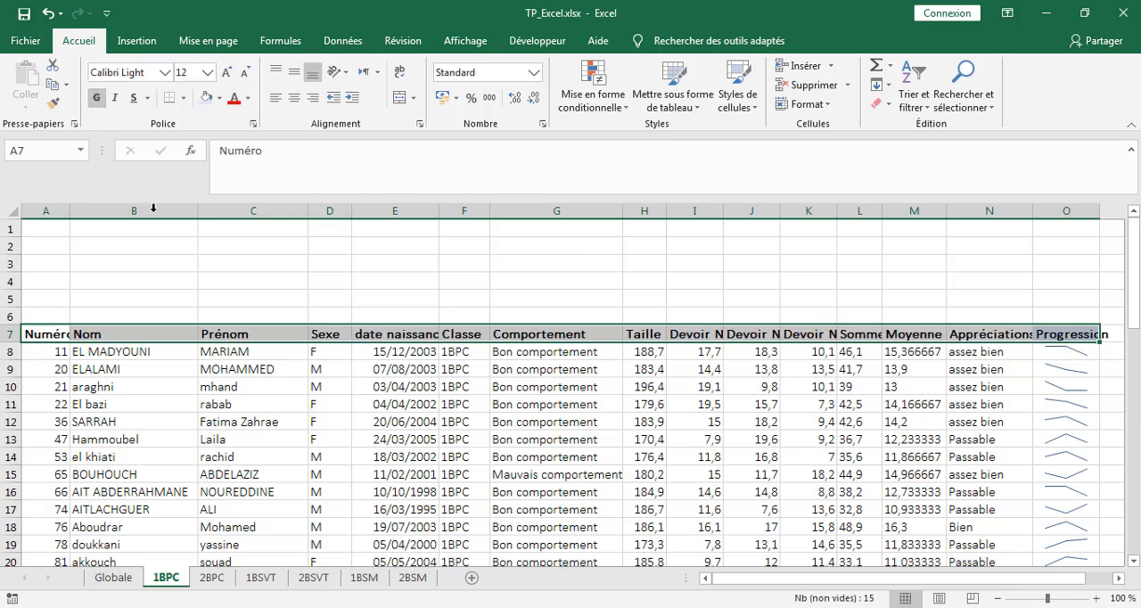
{"action": "left_click", "coordinate": [624, 419]}
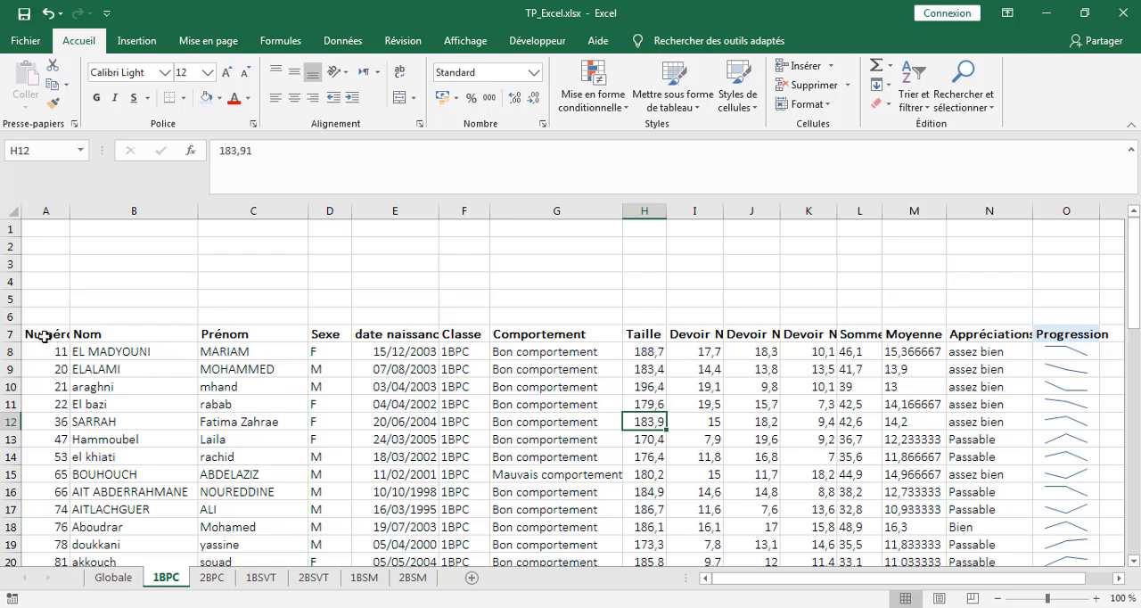
Step: Widen column O on the 1BPC sheet to fit the Progression header
{"action": "left_click_drag", "start_coordinate": [45, 335], "coordinate": [1088, 370]}
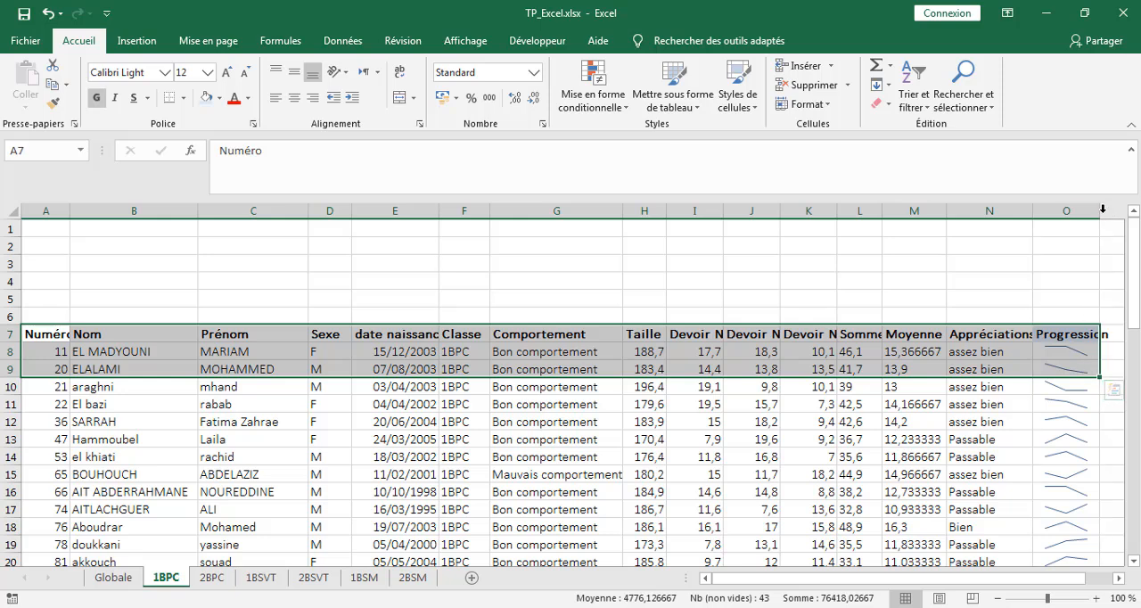
{"action": "left_click_drag", "start_coordinate": [1101, 211], "coordinate": [1122, 209]}
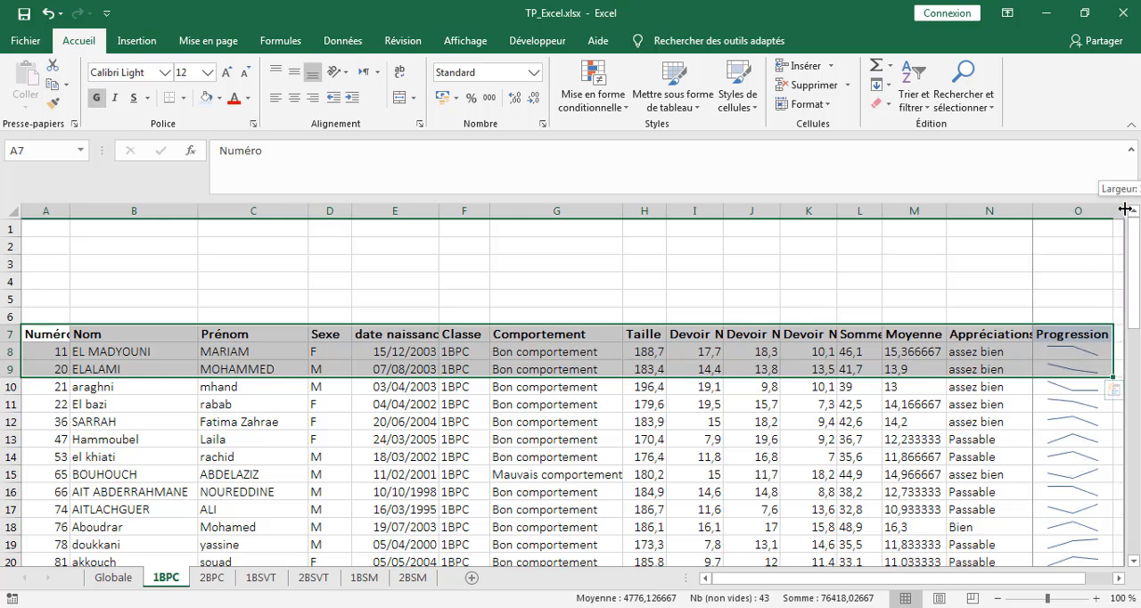
{"action": "left_click", "coordinate": [505, 390]}
Step: Apply thin solid dark orange outline and inside borders to the table A7:O57
{"action": "left_click_drag", "start_coordinate": [38, 335], "coordinate": [1034, 486]}
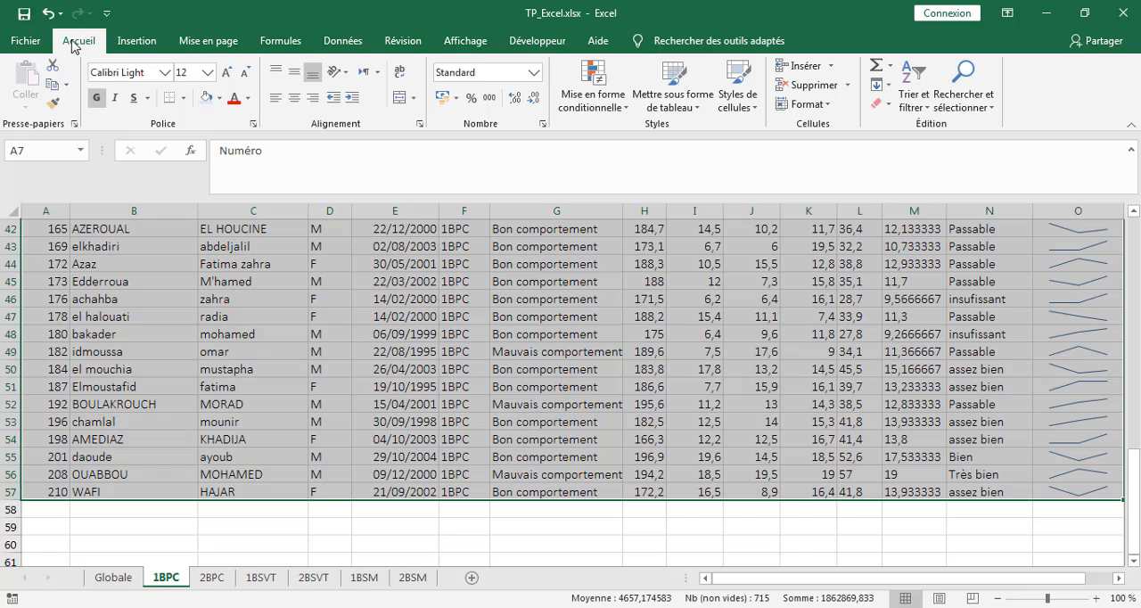
{"action": "left_click", "coordinate": [183, 99]}
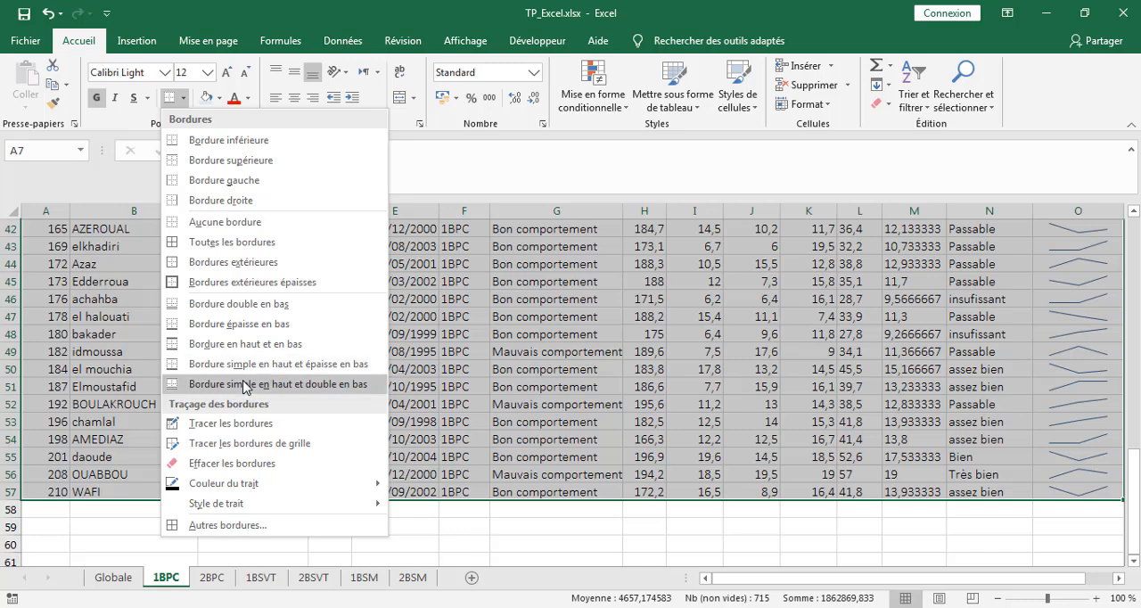
{"action": "left_click", "coordinate": [212, 526]}
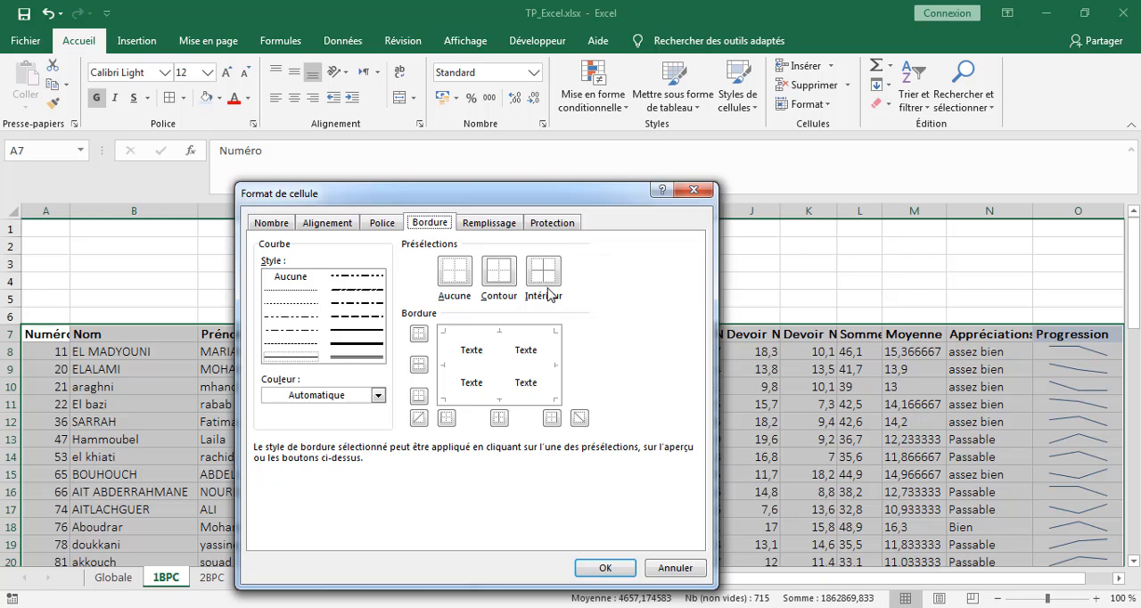
{"action": "left_click", "coordinate": [289, 360]}
{"action": "left_click", "coordinate": [378, 395]}
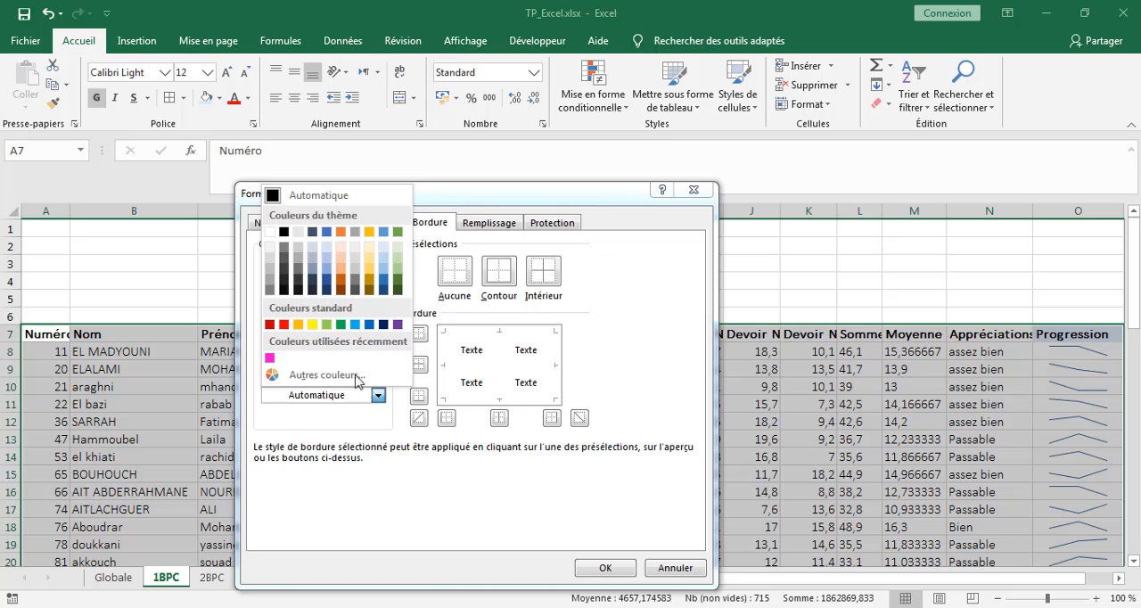
{"action": "left_click", "coordinate": [341, 281]}
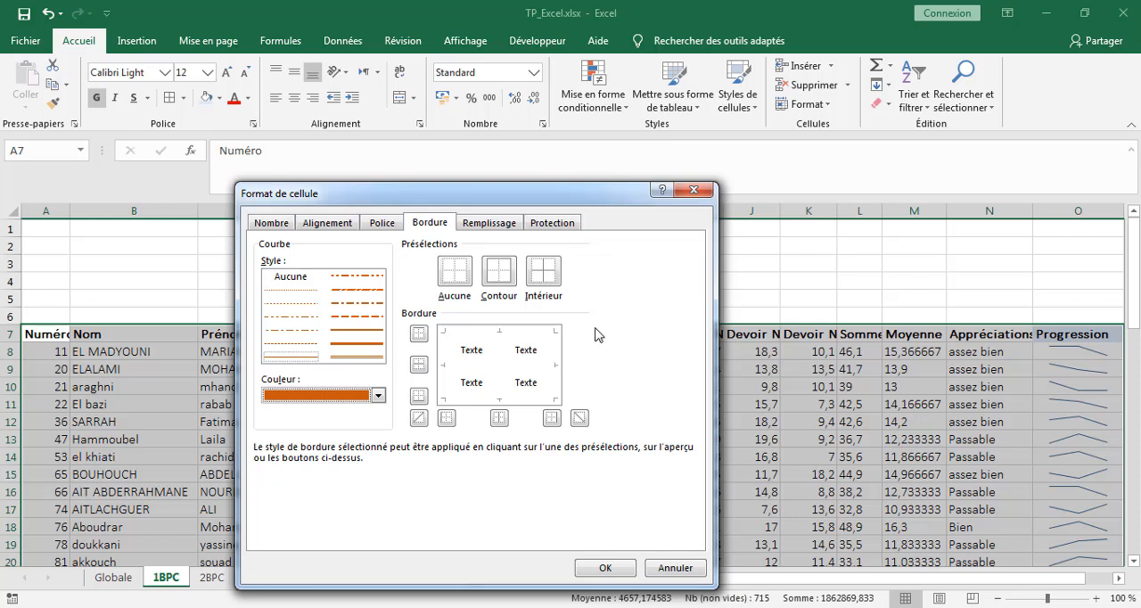
{"action": "left_click", "coordinate": [502, 285]}
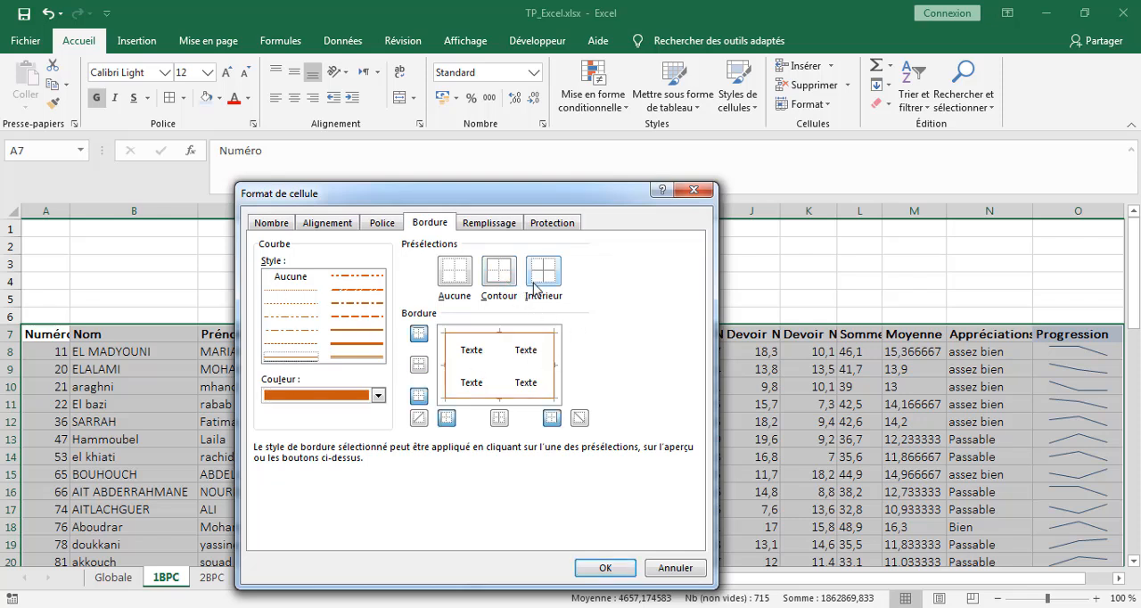
{"action": "left_click", "coordinate": [535, 284]}
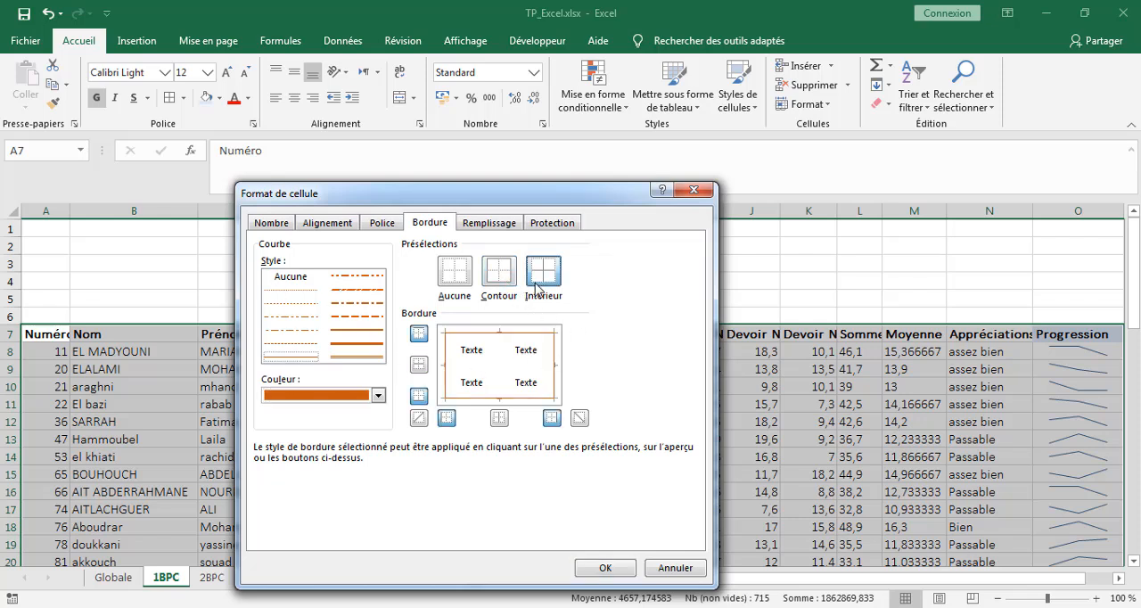
{"action": "left_click", "coordinate": [611, 569]}
{"action": "left_click", "coordinate": [558, 478]}
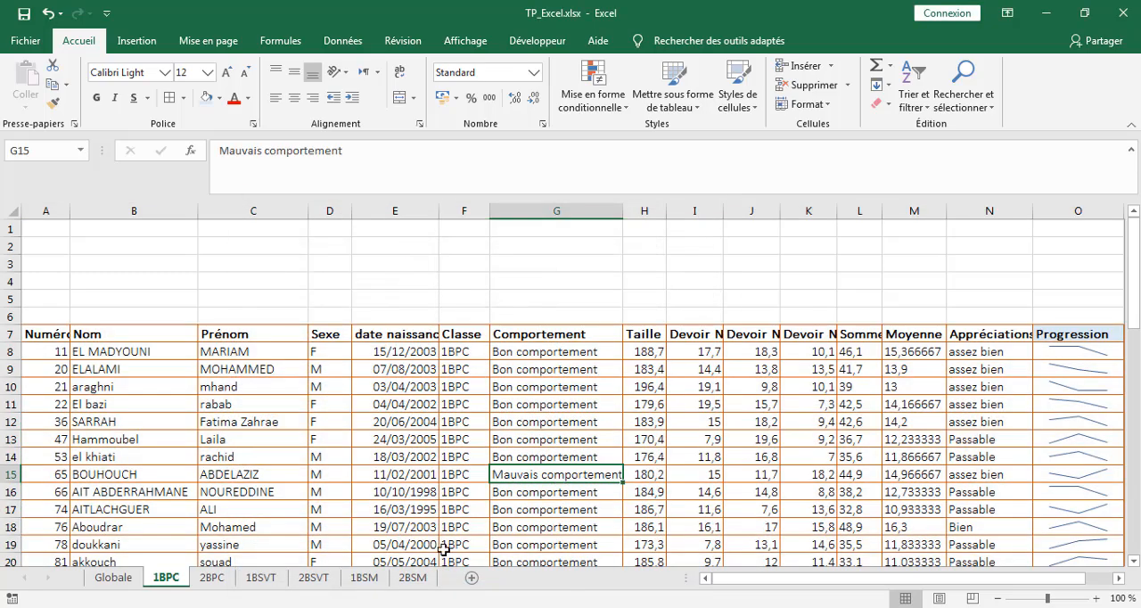
Step: Fill the header row A7:O7 with the standard blue color
{"action": "scroll", "coordinate": [532, 506], "scroll_direction": "down", "scroll_amount": 4}
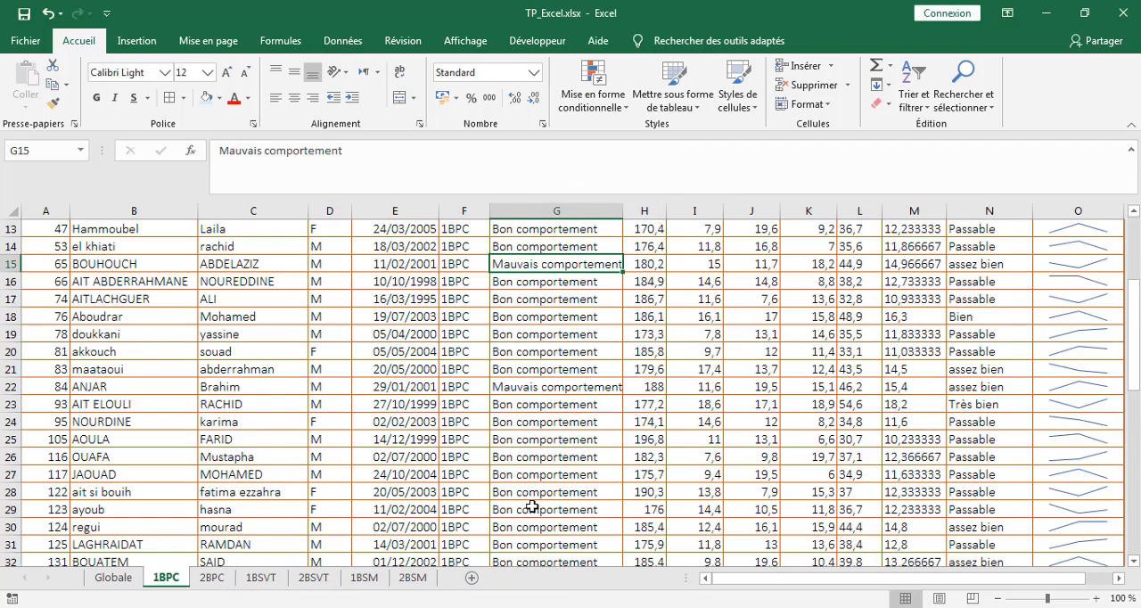
{"action": "scroll", "coordinate": [532, 506], "scroll_direction": "down", "scroll_amount": 5}
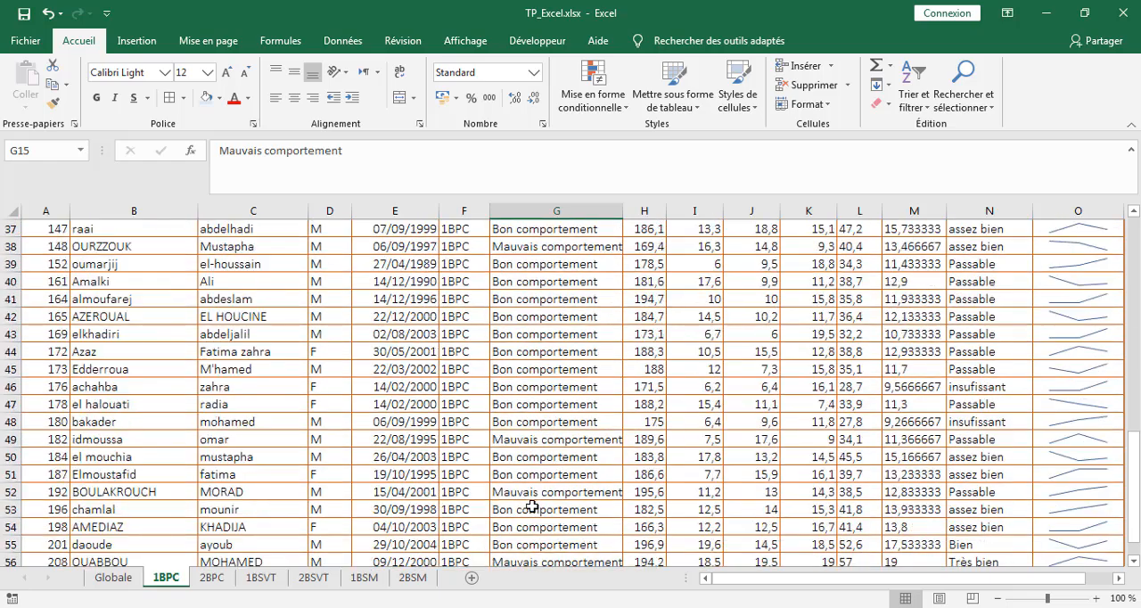
{"action": "scroll", "coordinate": [532, 506], "scroll_direction": "up", "scroll_amount": 9}
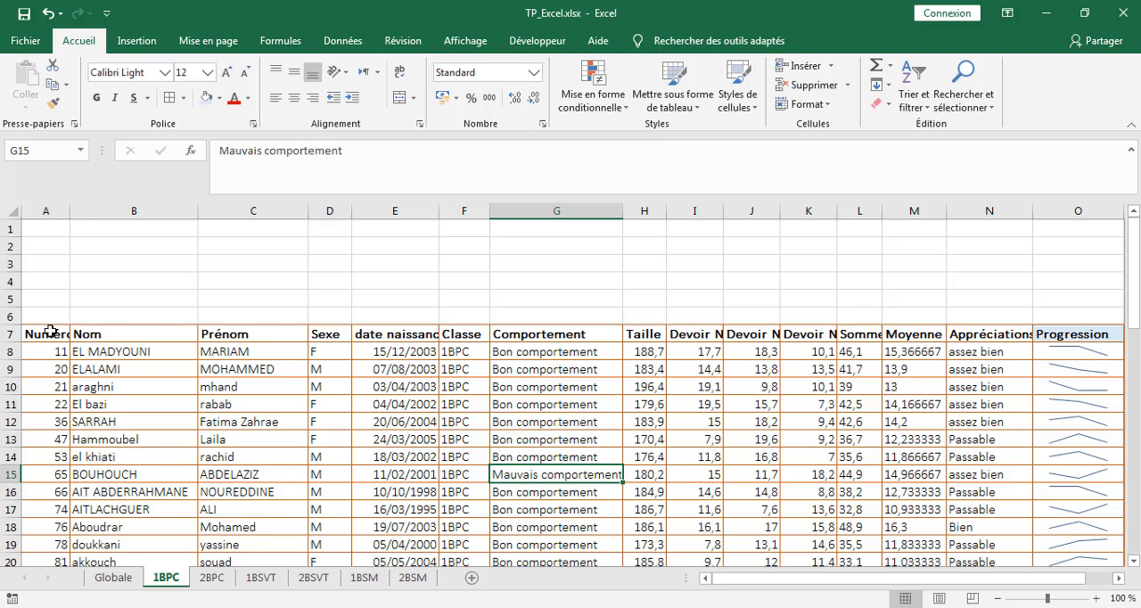
{"action": "left_click_drag", "start_coordinate": [51, 331], "coordinate": [1087, 332]}
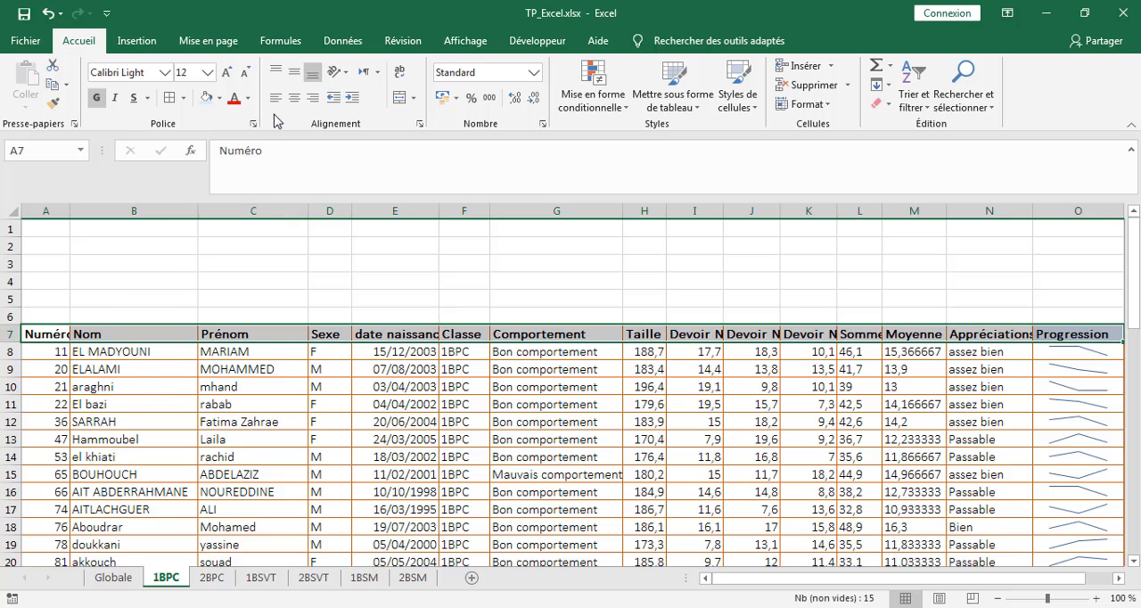
{"action": "left_click", "coordinate": [219, 98]}
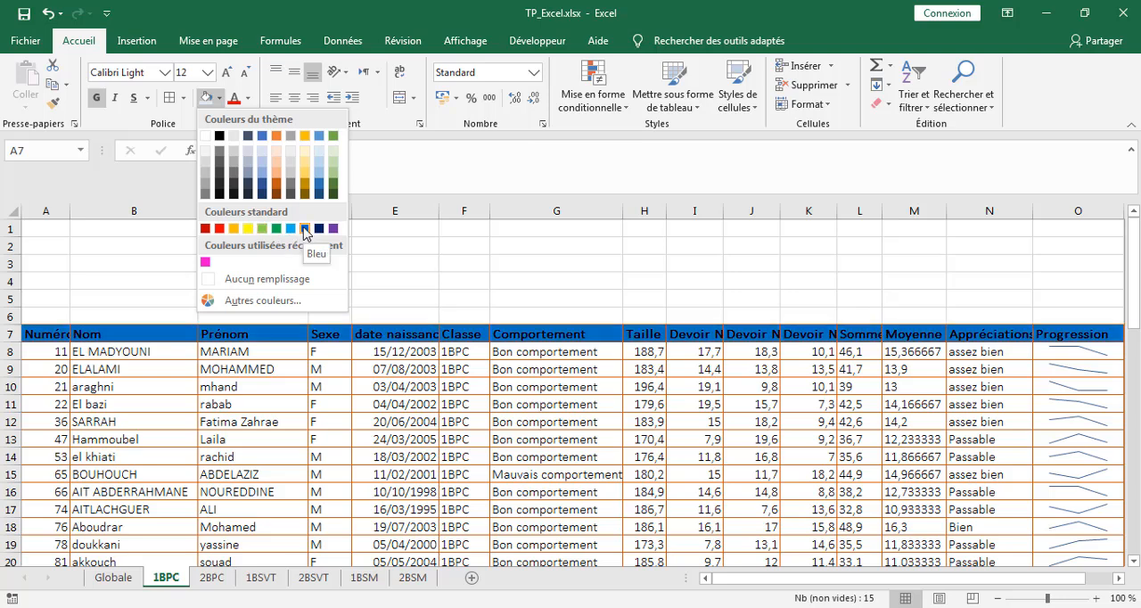
{"action": "left_click", "coordinate": [304, 229]}
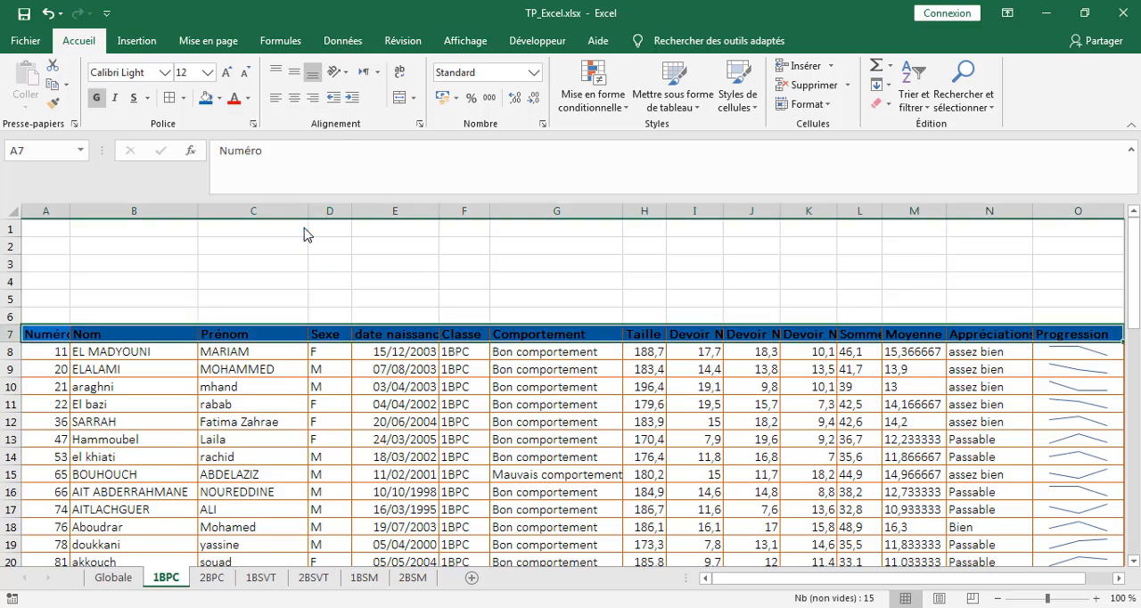
Step: Set the header row's text color to white and center the headings horizontally
{"action": "left_click", "coordinate": [249, 99]}
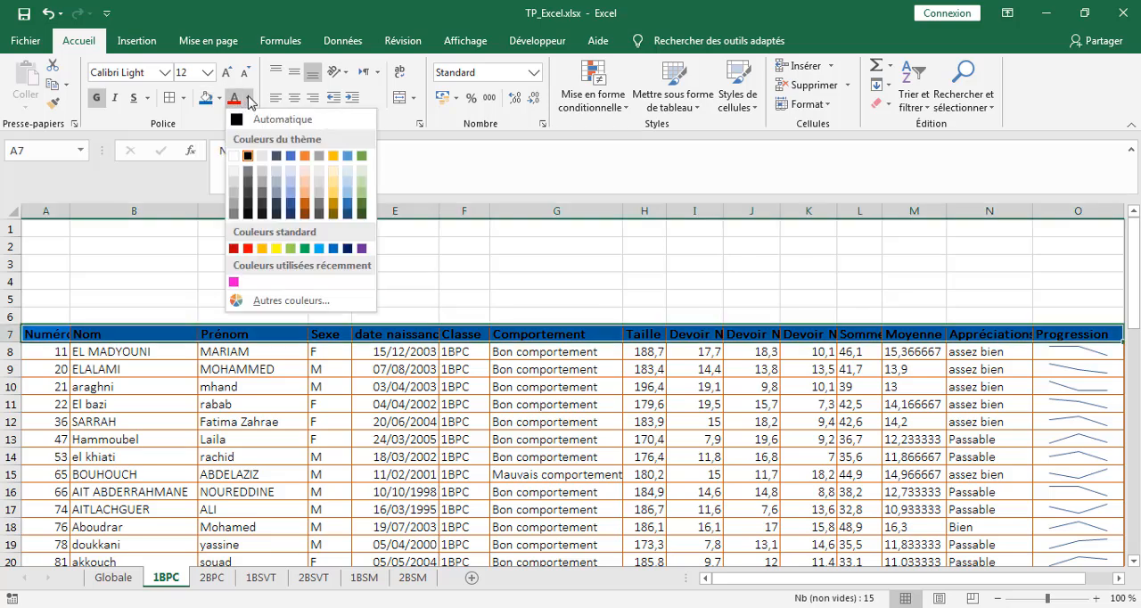
{"action": "left_click", "coordinate": [233, 156]}
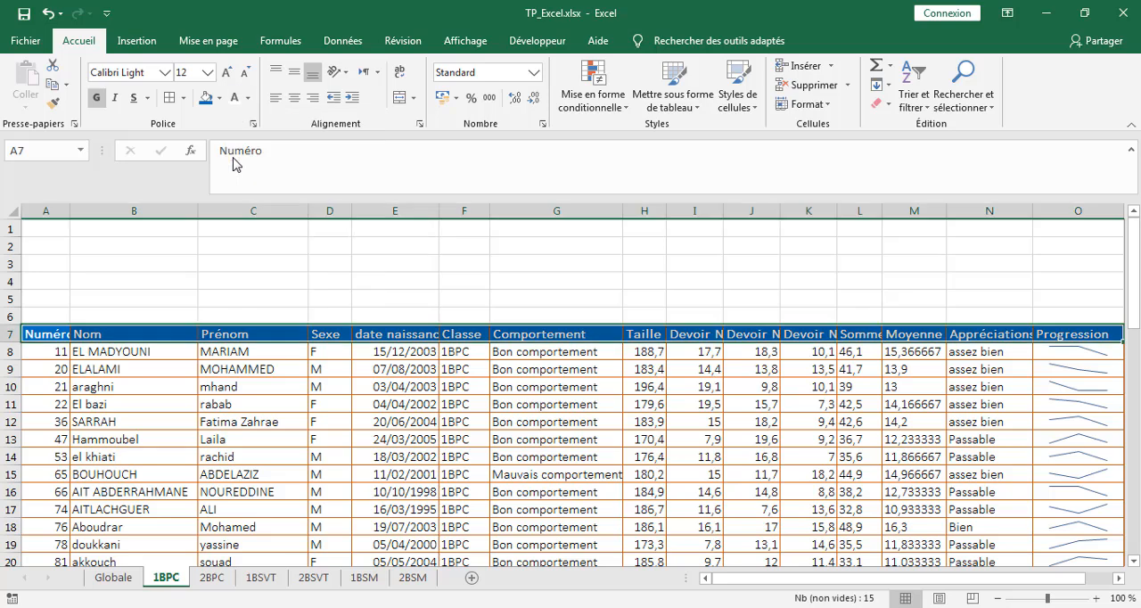
{"action": "left_click", "coordinate": [294, 100]}
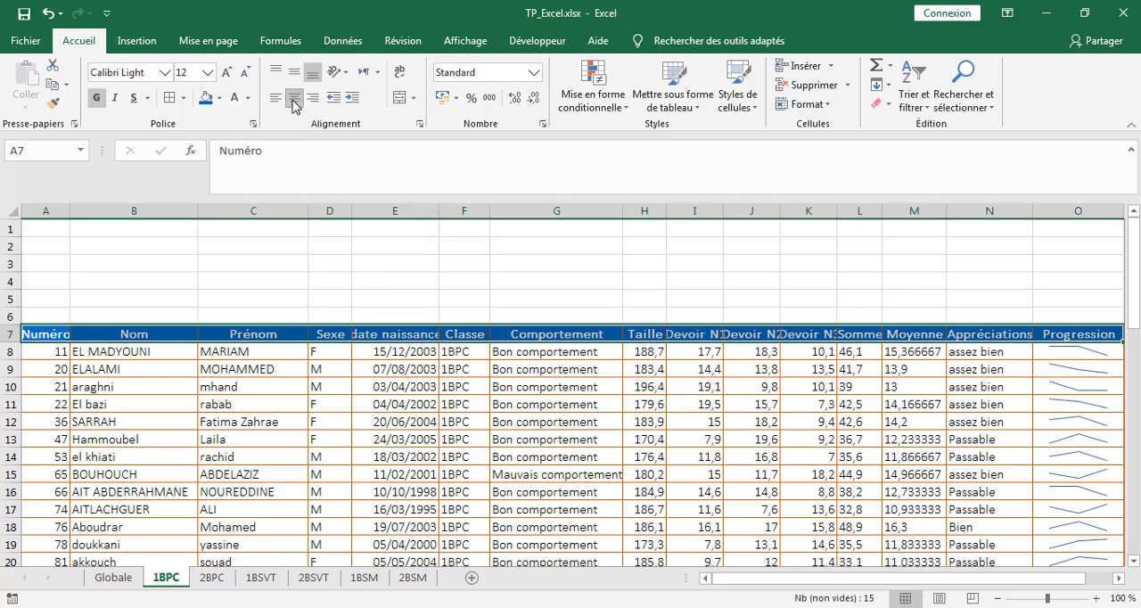
{"action": "left_click", "coordinate": [758, 374]}
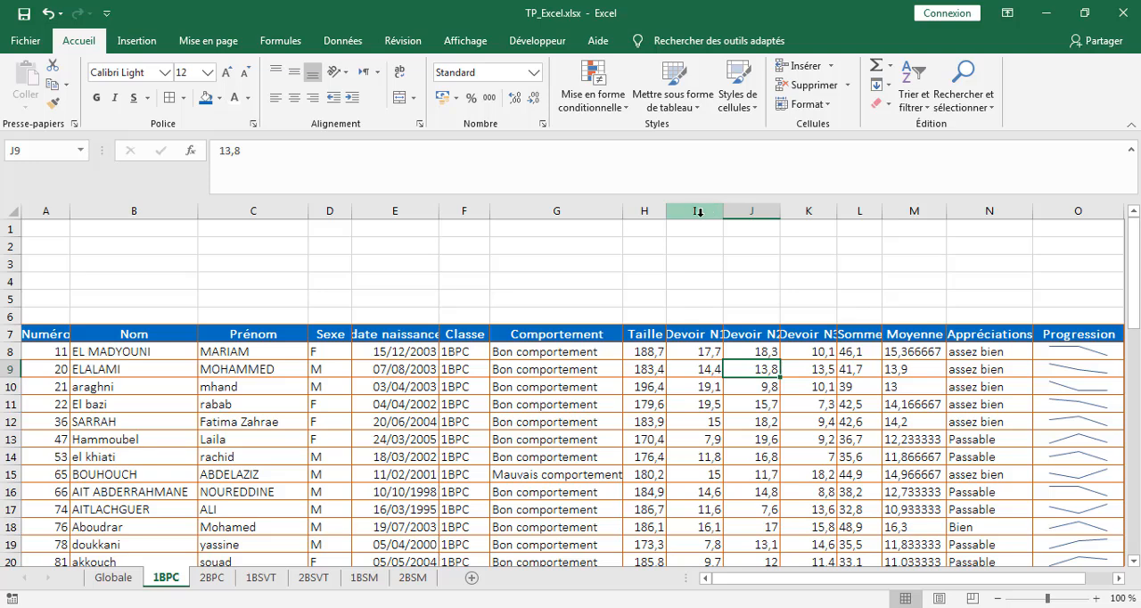
Step: Widen columns I through N and autofit column E so their headings fit
{"action": "left_click_drag", "start_coordinate": [723, 212], "coordinate": [1005, 212]}
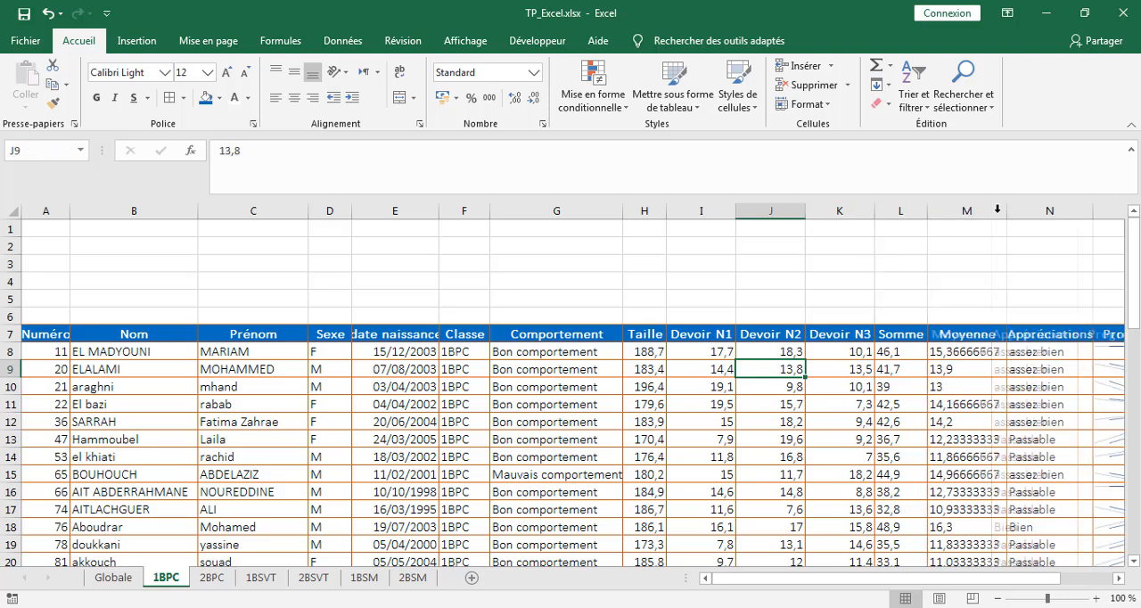
{"action": "left_click_drag", "start_coordinate": [1096, 214], "coordinate": [1099, 214]}
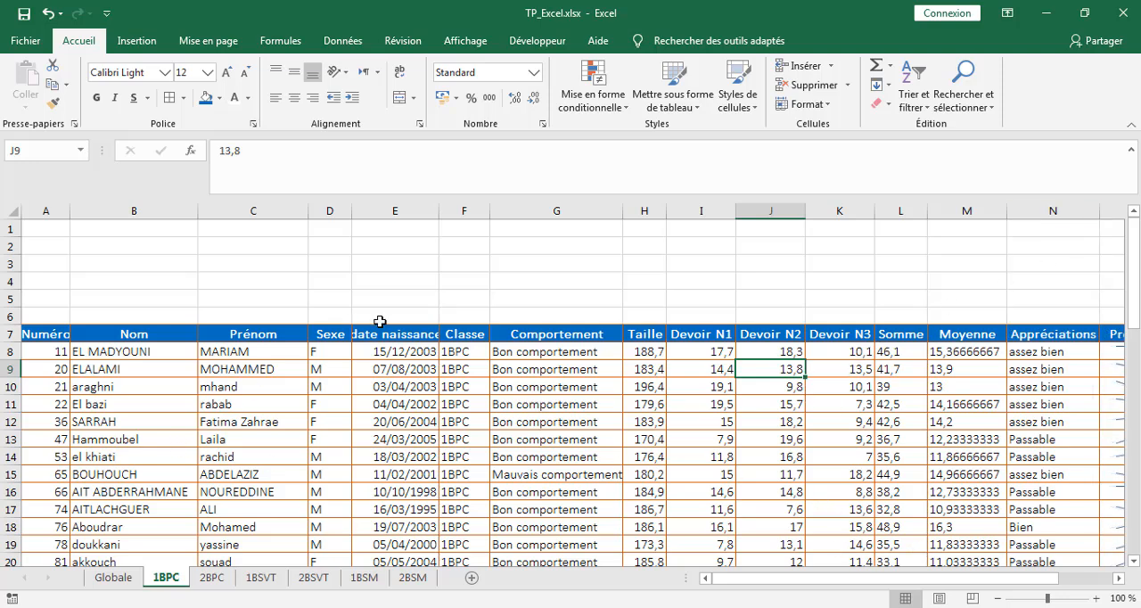
{"action": "left_click_drag", "start_coordinate": [435, 212], "coordinate": [436, 211]}
{"action": "double_click", "coordinate": [436, 211]}
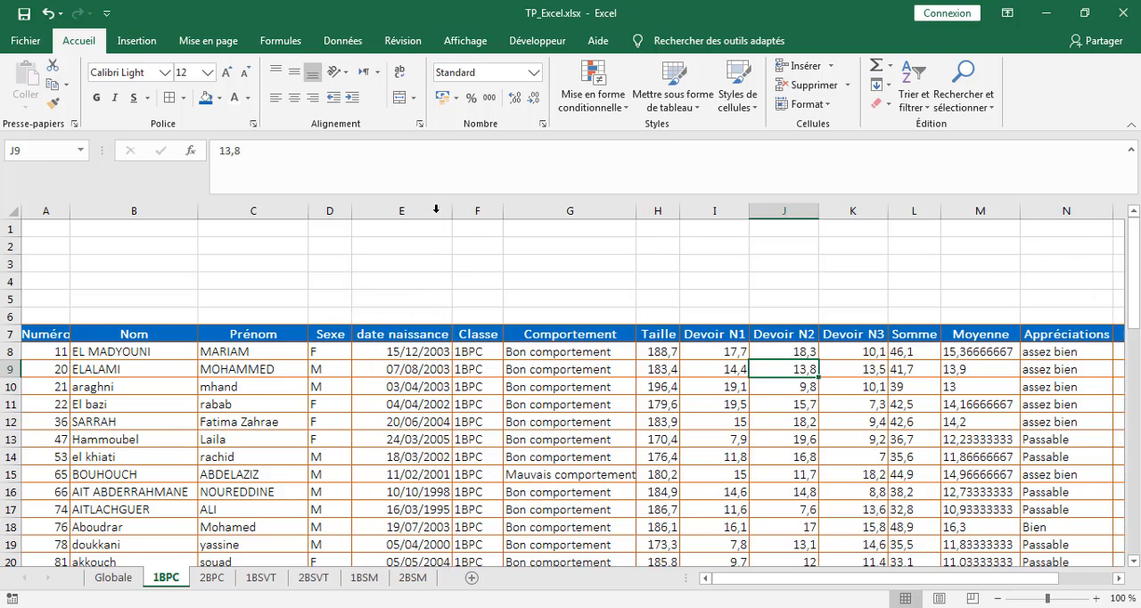
{"action": "left_click", "coordinate": [408, 349]}
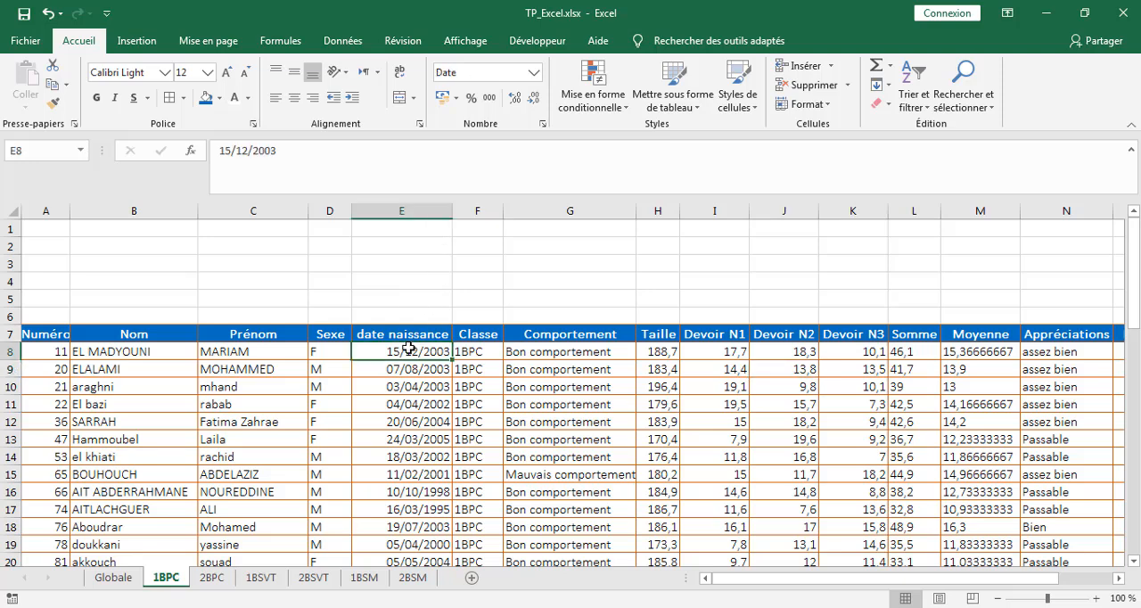
{"action": "left_click", "coordinate": [38, 211]}
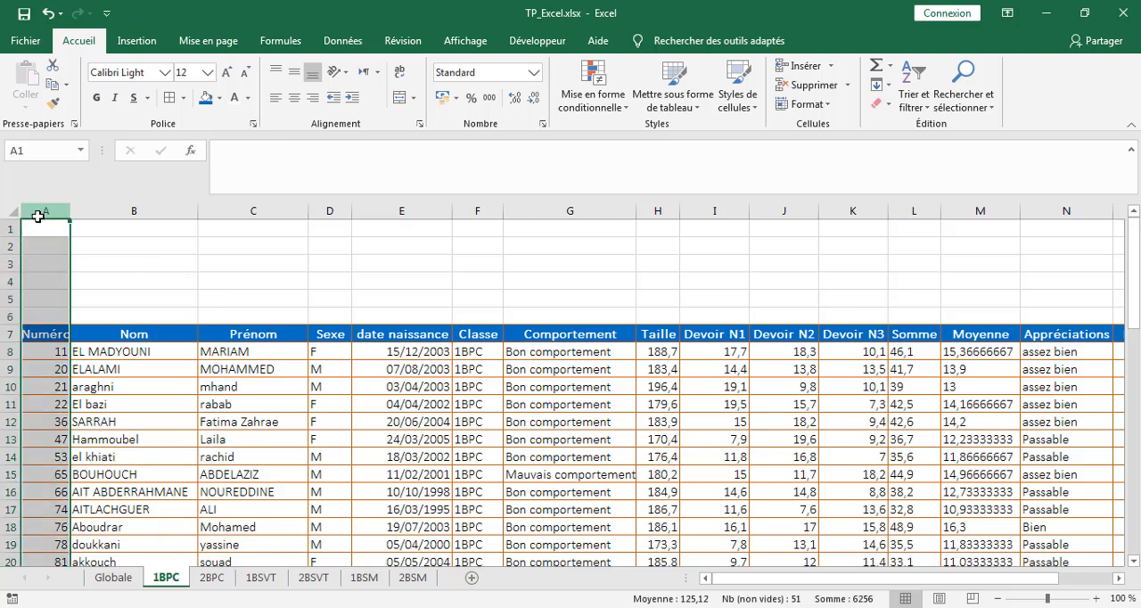
{"action": "left_click", "coordinate": [325, 214], "text": "ctrl"}
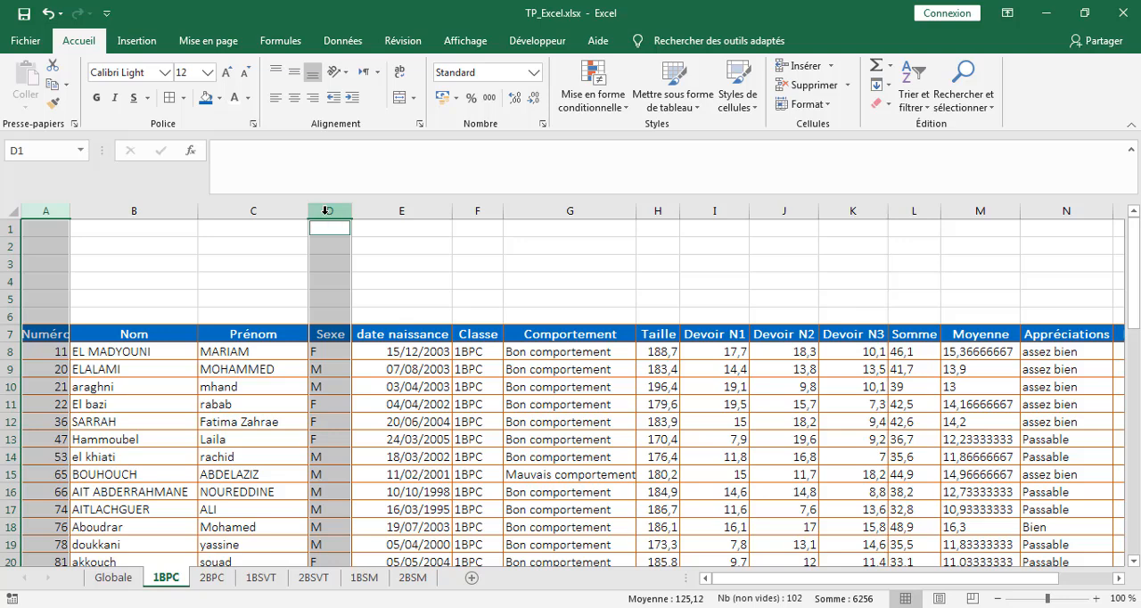
{"action": "left_click", "coordinate": [473, 353]}
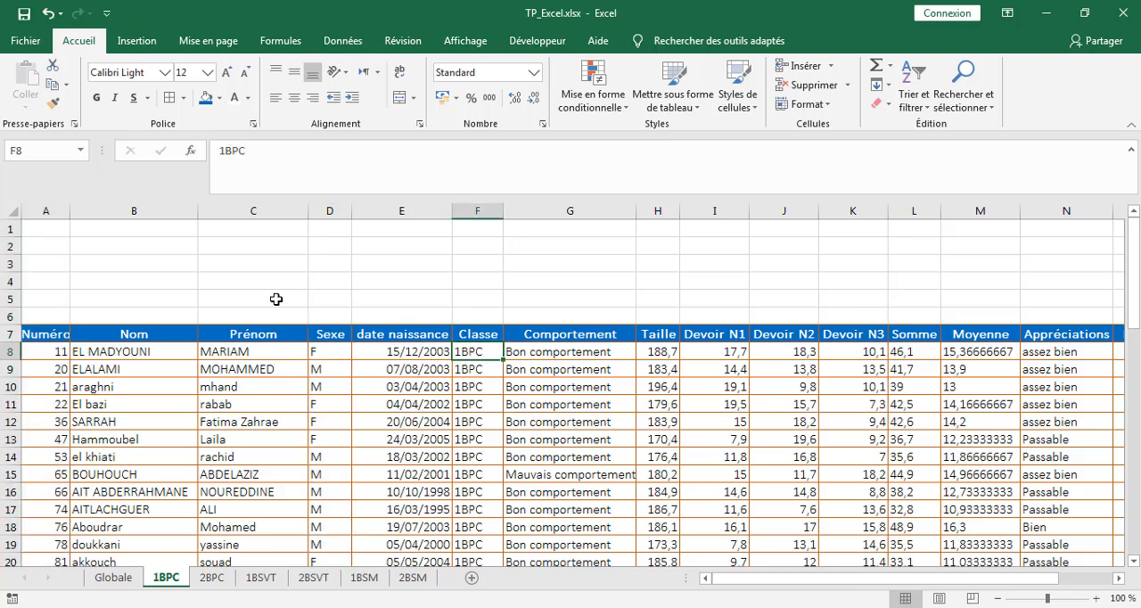
Step: Center the contents of columns A, D, F, G and N, and slightly widen the Comportement column
{"action": "left_click", "coordinate": [40, 210]}
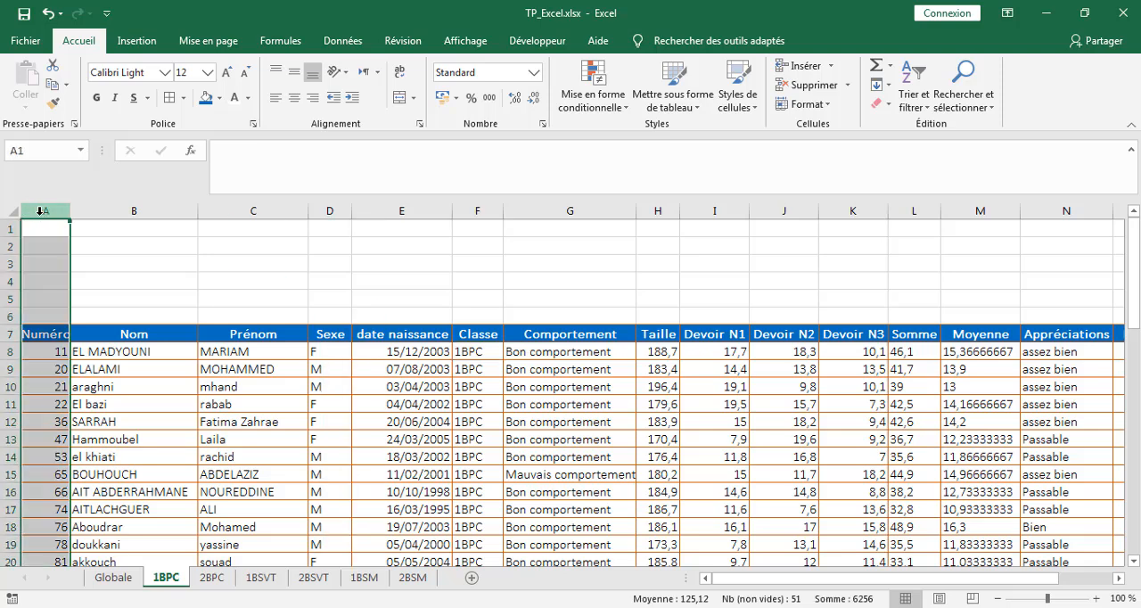
{"action": "left_click", "coordinate": [329, 210], "text": "ctrl"}
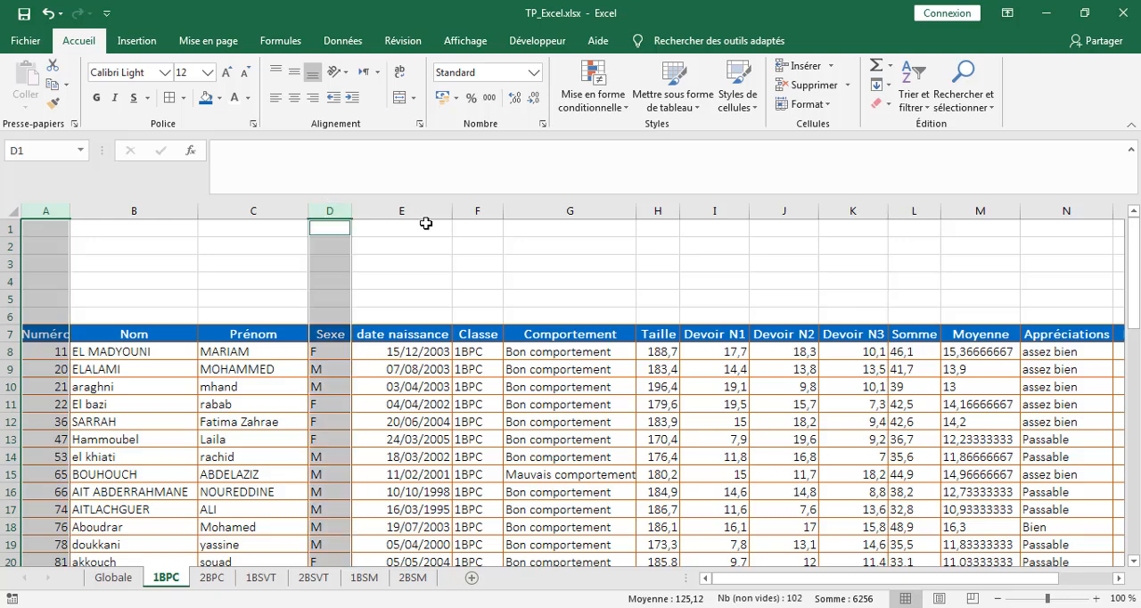
{"action": "left_click", "coordinate": [554, 209], "text": "ctrl"}
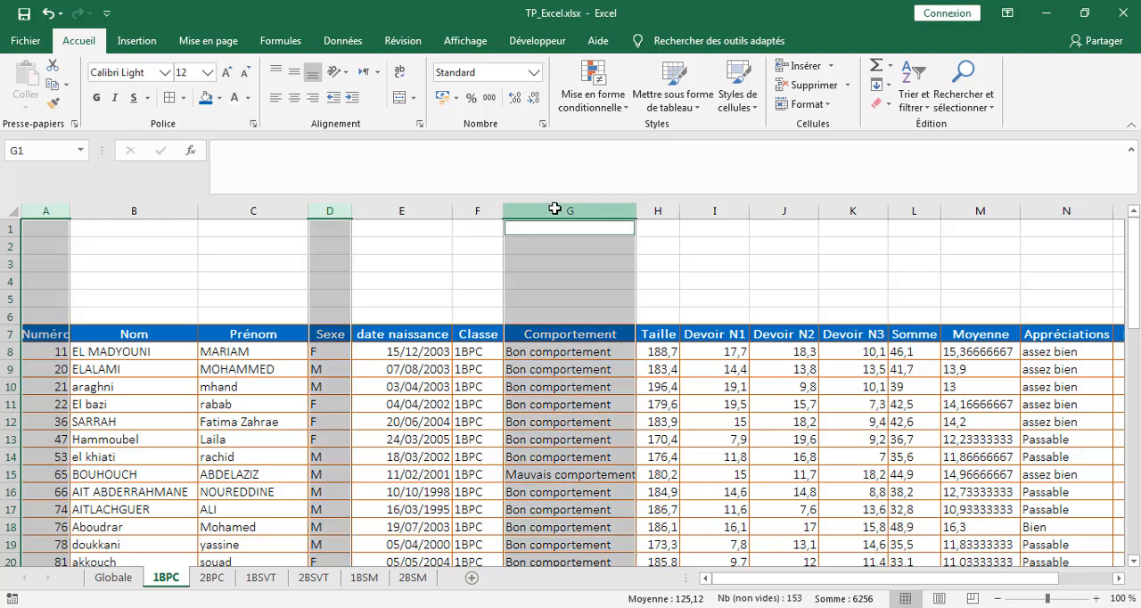
{"action": "left_click", "coordinate": [476, 211], "text": "ctrl"}
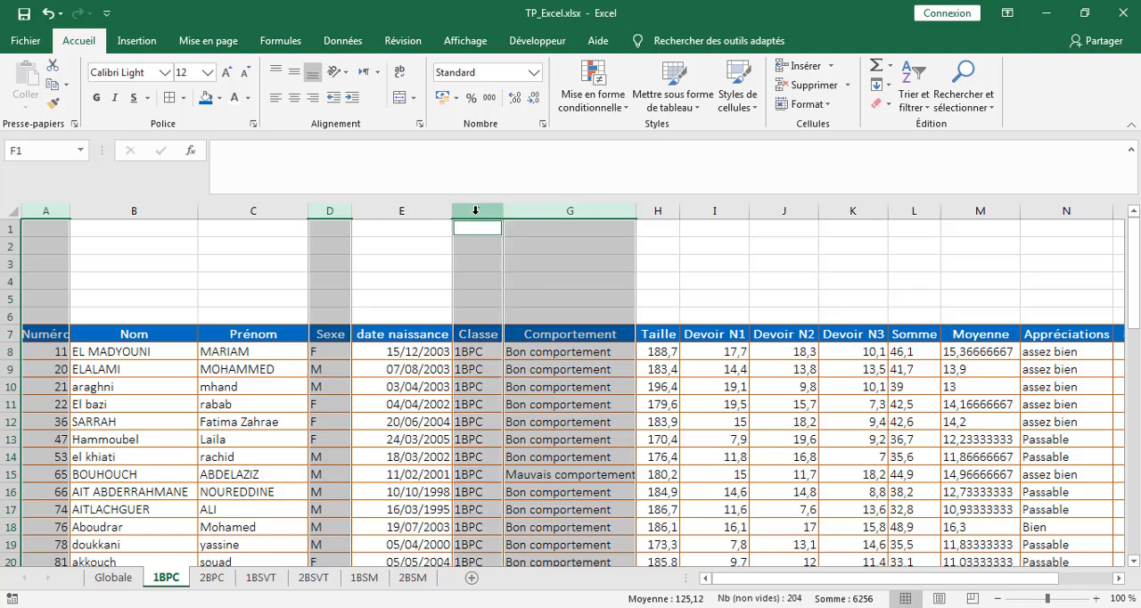
{"action": "left_click", "coordinate": [1049, 212], "text": "ctrl"}
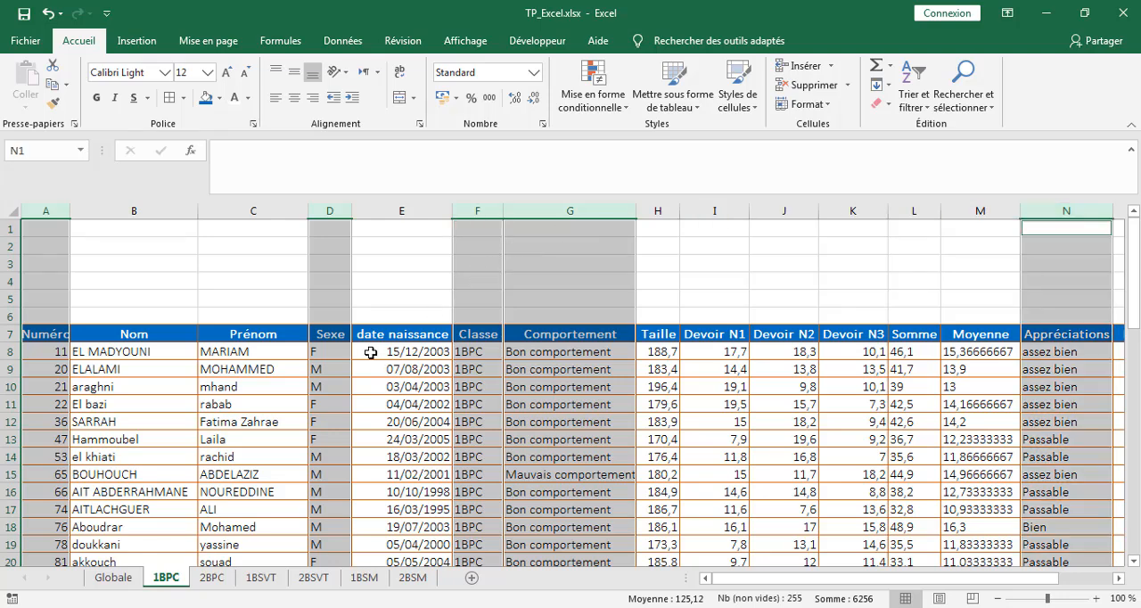
{"action": "left_click", "coordinate": [295, 104]}
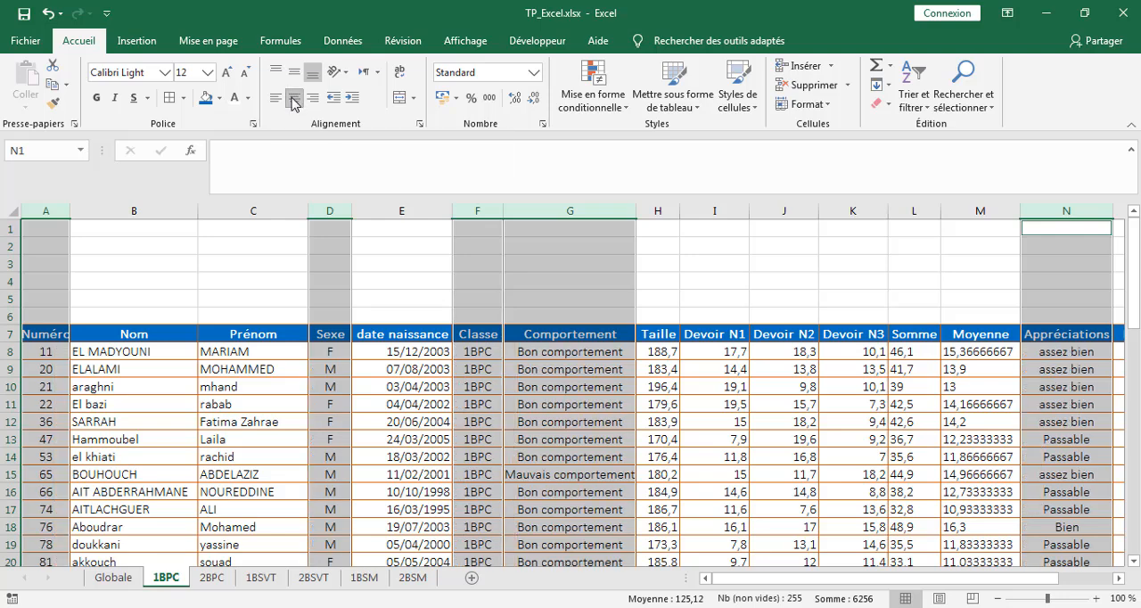
{"action": "left_click", "coordinate": [590, 389]}
{"action": "left_click_drag", "start_coordinate": [633, 209], "coordinate": [641, 208]}
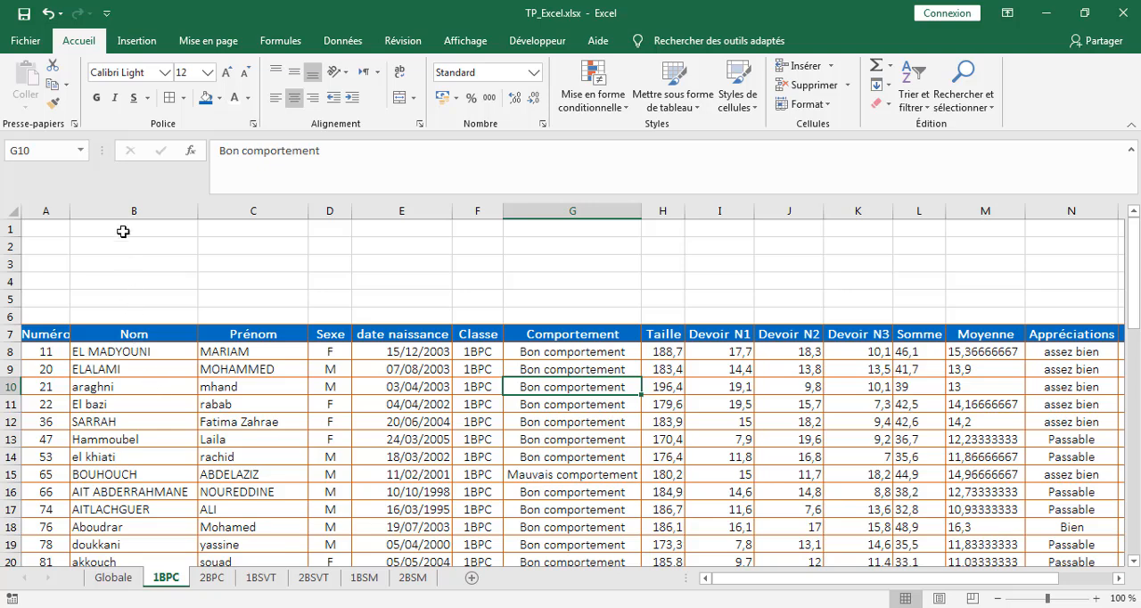
Step: Left-align the Nom and Prénom columns (B and C) with an indent of 1
{"action": "left_click", "coordinate": [118, 208]}
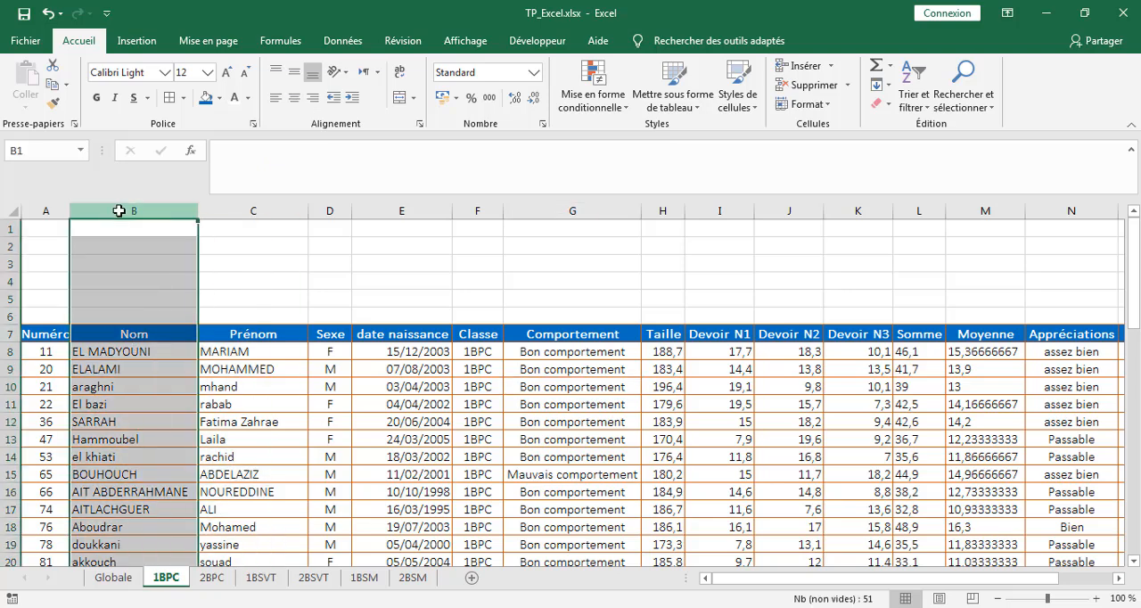
{"action": "left_click", "coordinate": [237, 211], "text": "ctrl"}
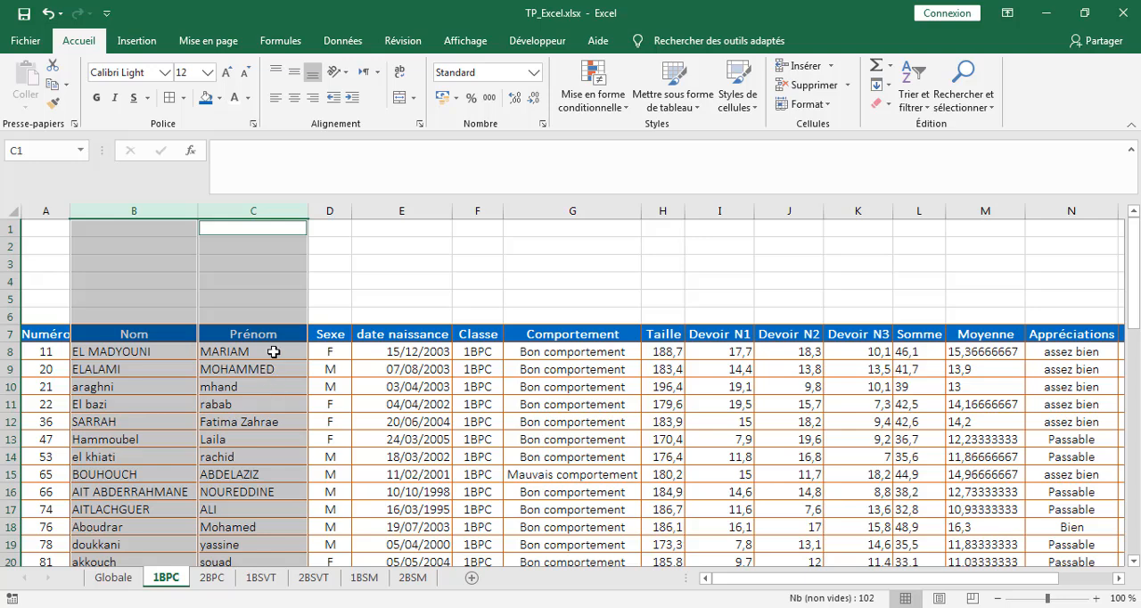
{"action": "left_click", "coordinate": [418, 127]}
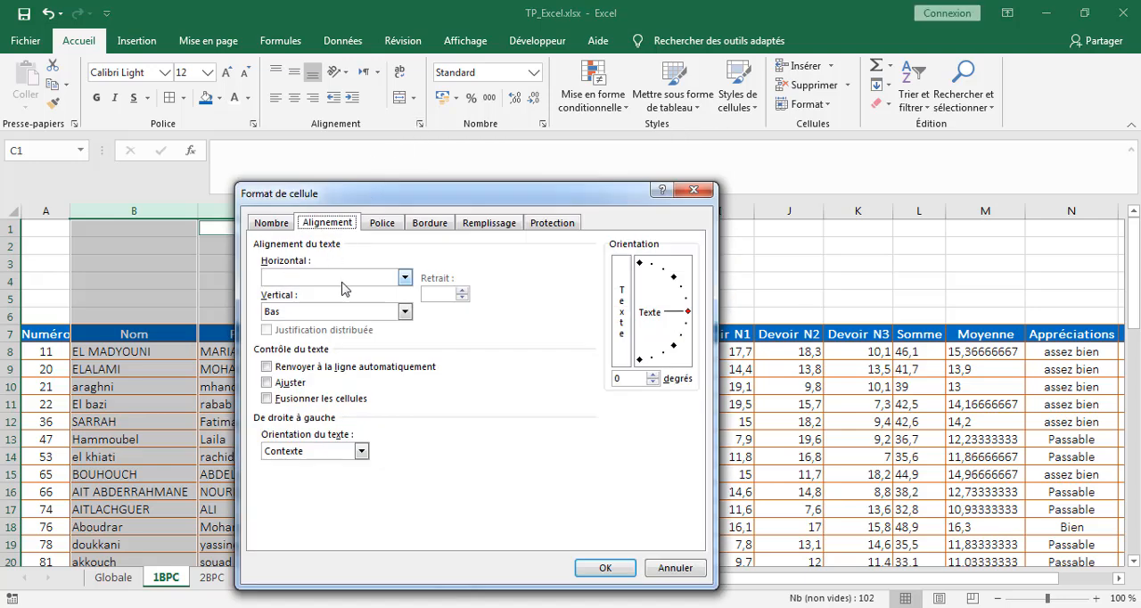
{"action": "left_click", "coordinate": [403, 278]}
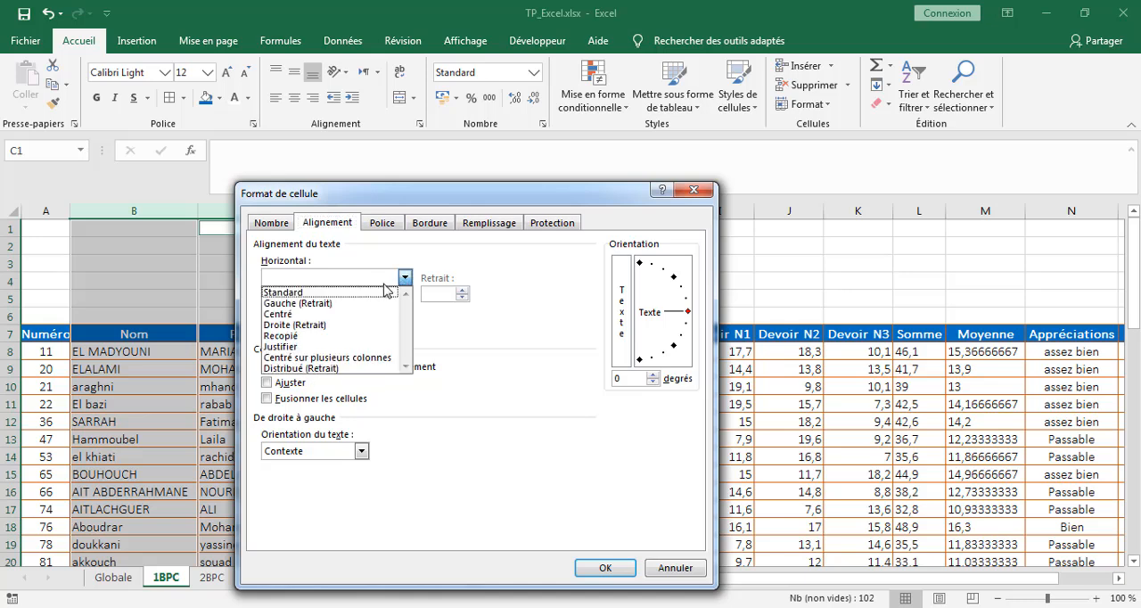
{"action": "left_click", "coordinate": [302, 305]}
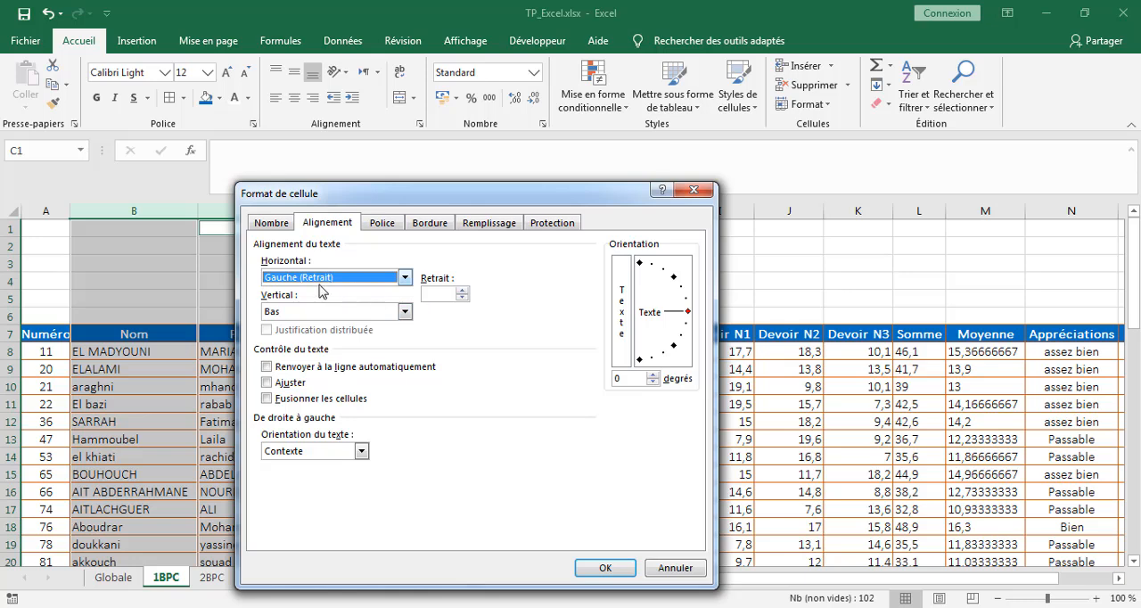
{"action": "left_click", "coordinate": [463, 298]}
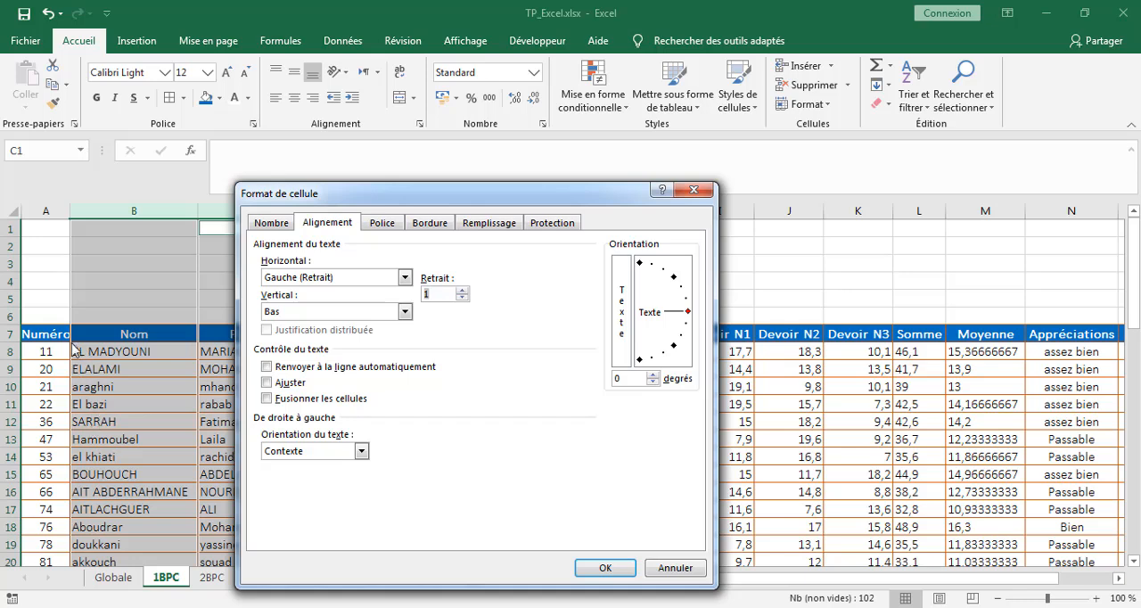
{"action": "left_click", "coordinate": [603, 568]}
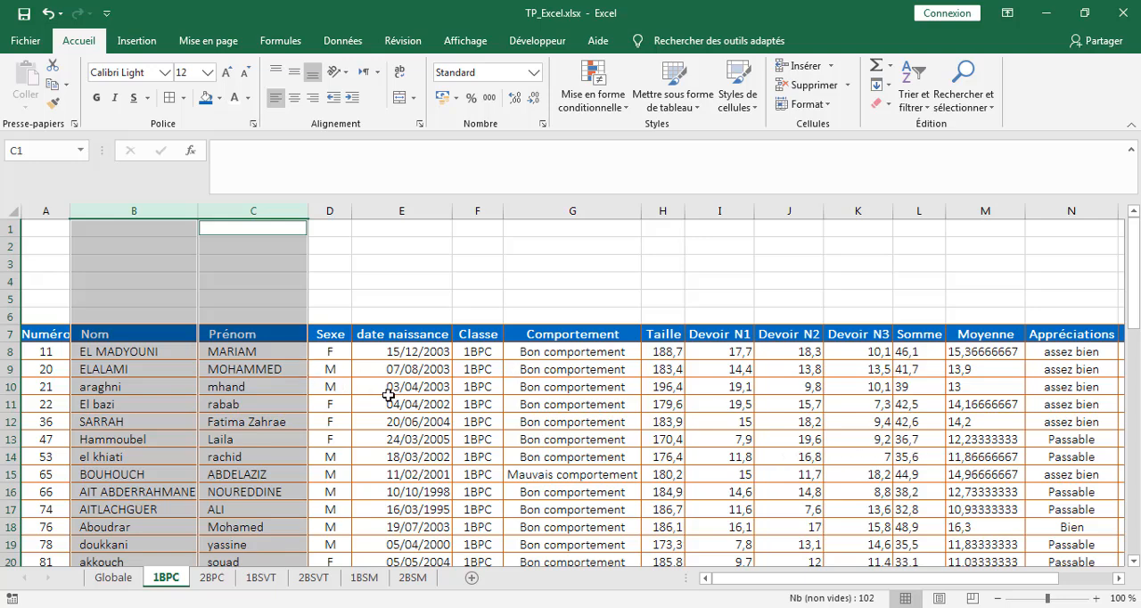
Step: Right-align the grade cells I8:M57, from Devoir N1 to Moyenne, with an indent of 1
{"action": "left_click_drag", "start_coordinate": [866, 584], "coordinate": [936, 588]}
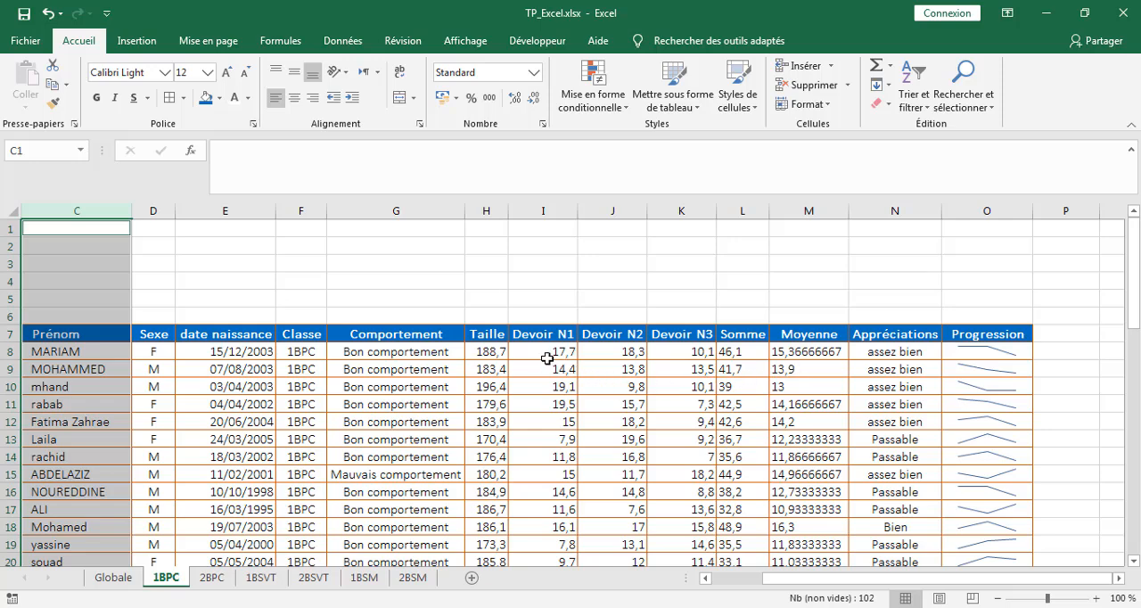
{"action": "left_click_drag", "start_coordinate": [557, 352], "coordinate": [829, 493]}
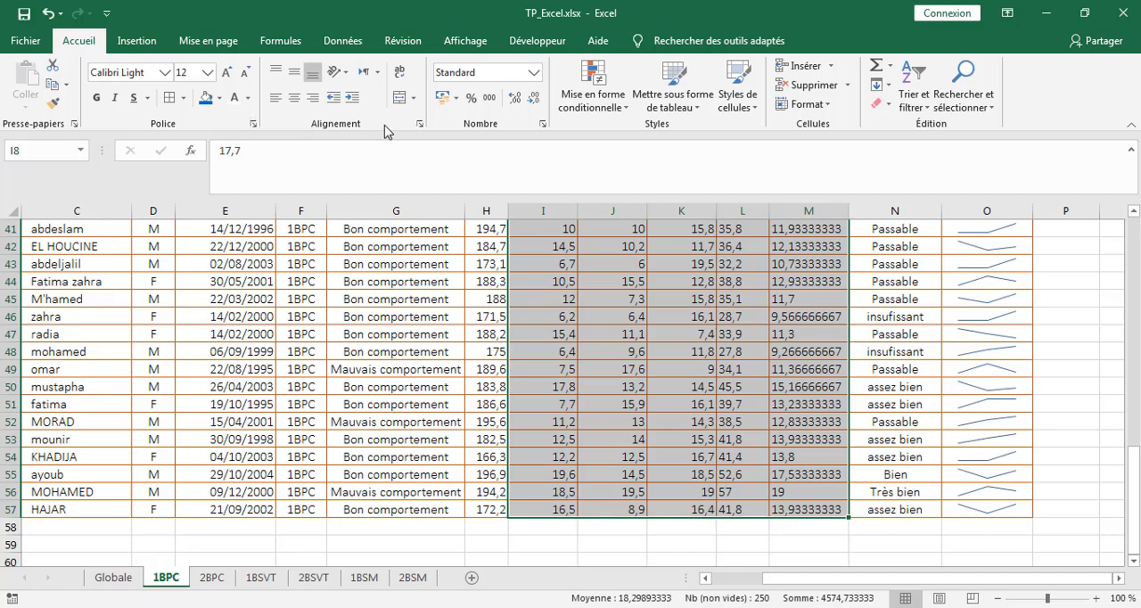
{"action": "left_click", "coordinate": [419, 126]}
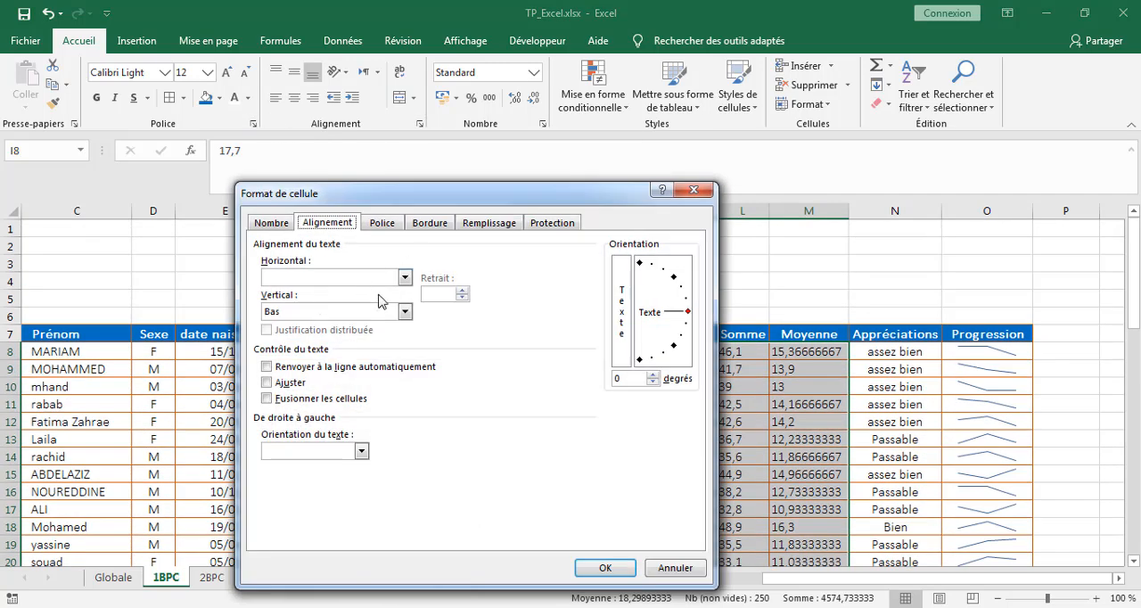
{"action": "left_click", "coordinate": [405, 279]}
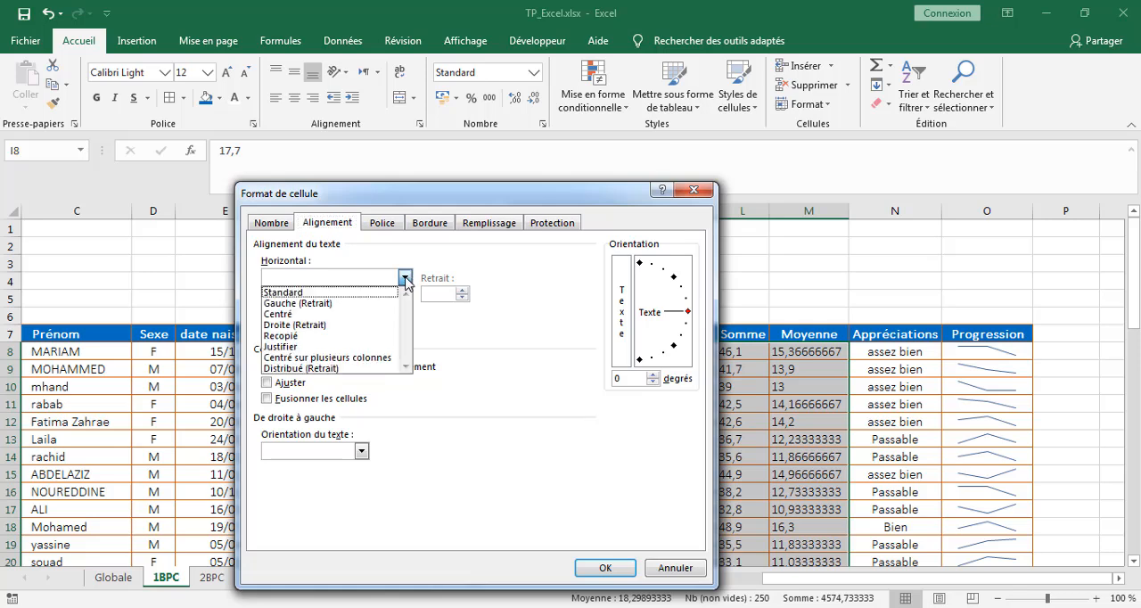
{"action": "left_click", "coordinate": [309, 324]}
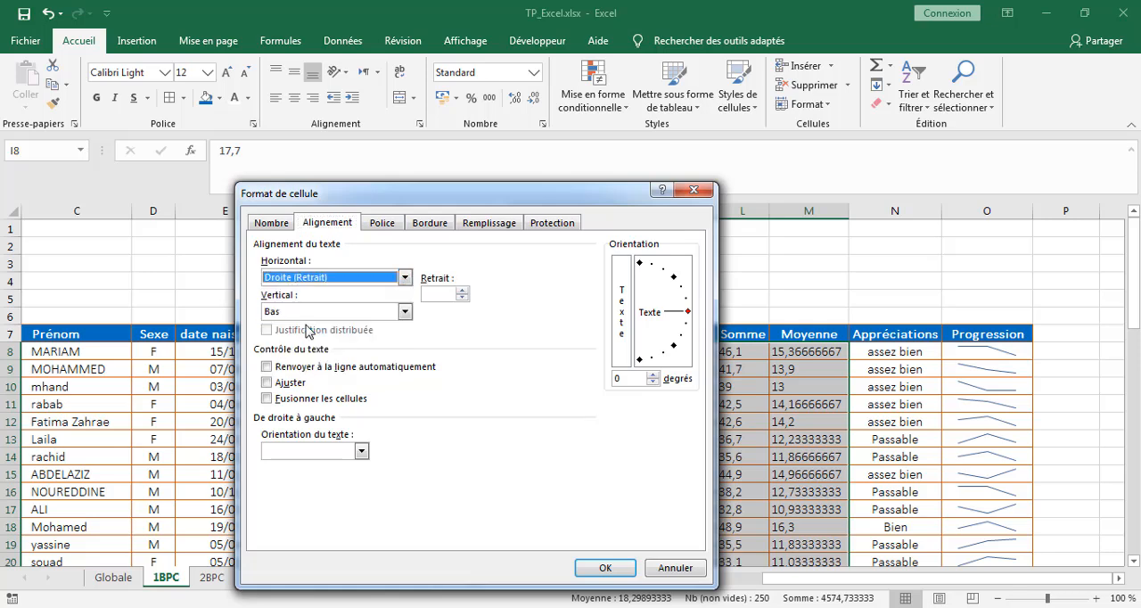
{"action": "left_click", "coordinate": [461, 296]}
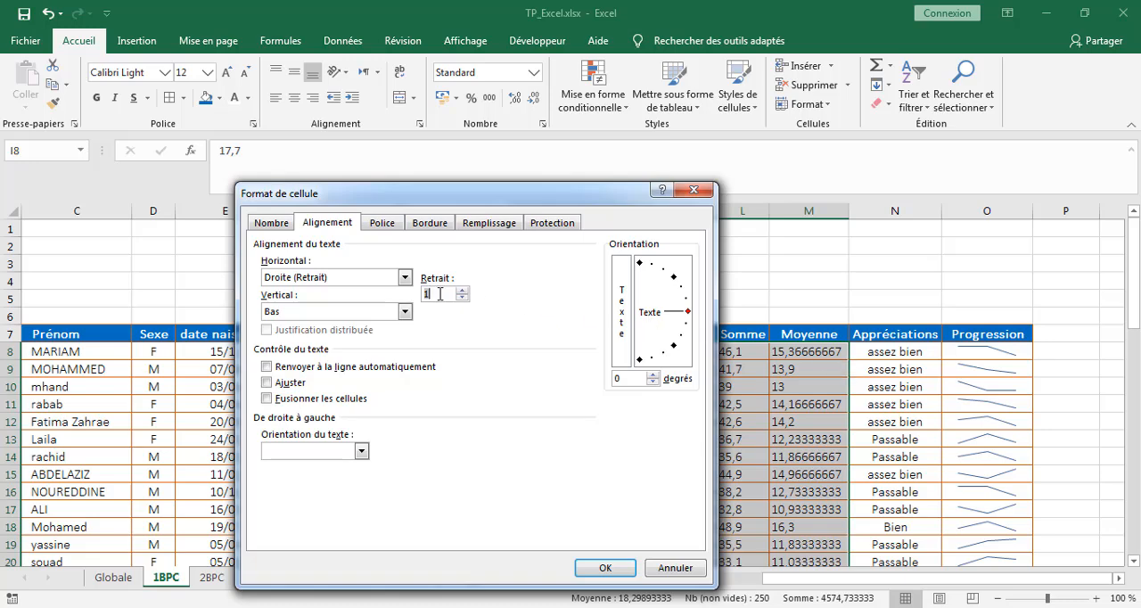
{"action": "left_click", "coordinate": [604, 569]}
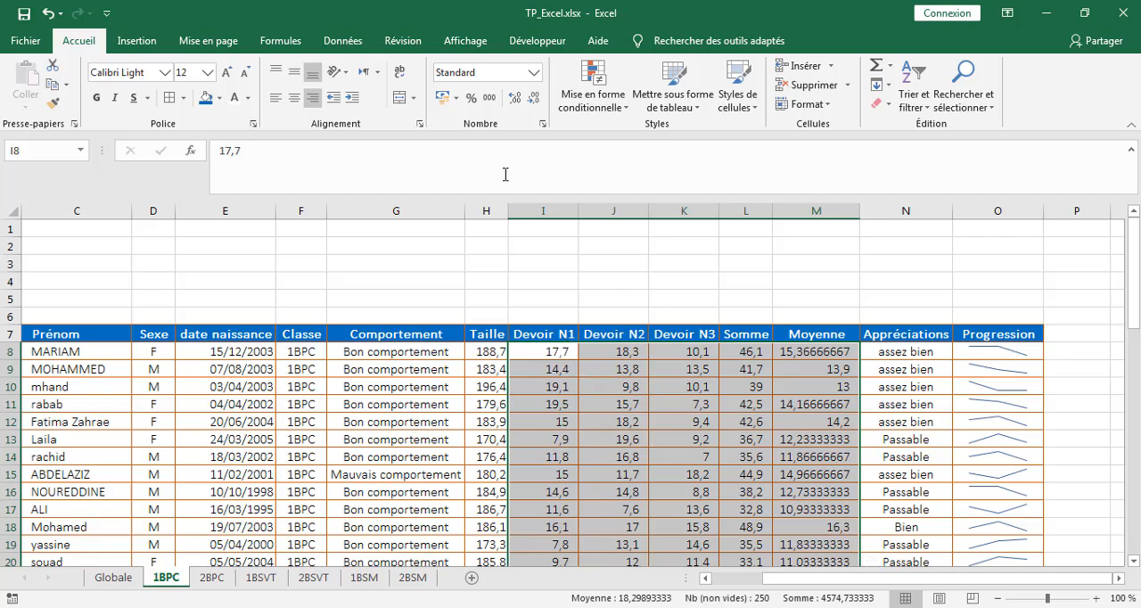
Step: Apply the custom number format 00,00 to the grade cells I8:M57 and slightly narrow the Moyenne column
{"action": "left_click", "coordinate": [542, 123]}
{"action": "left_click", "coordinate": [300, 379]}
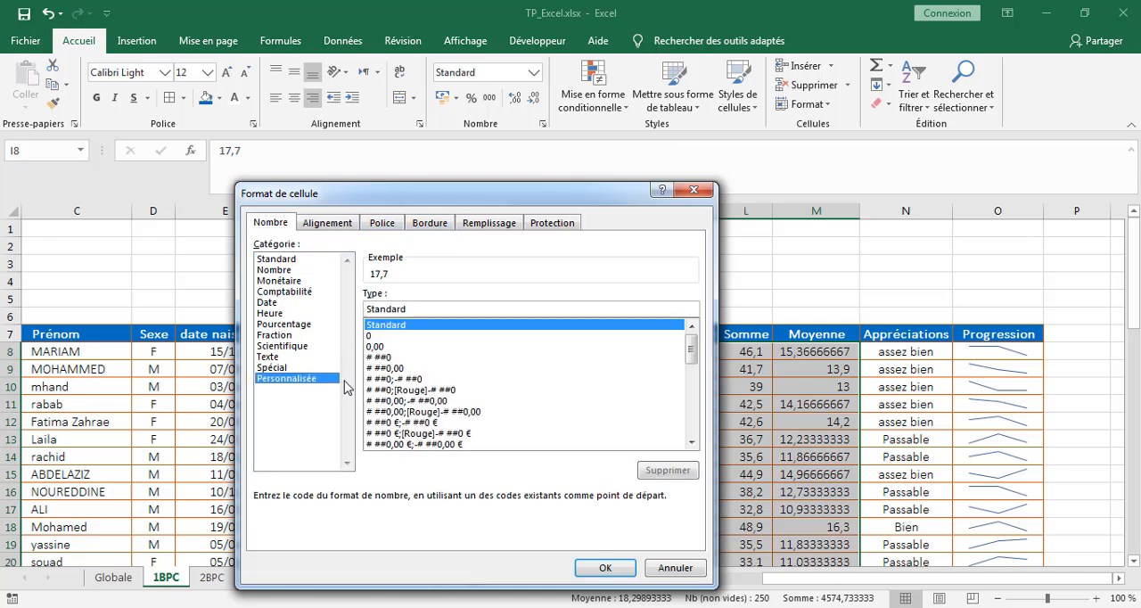
{"action": "left_click", "coordinate": [378, 347]}
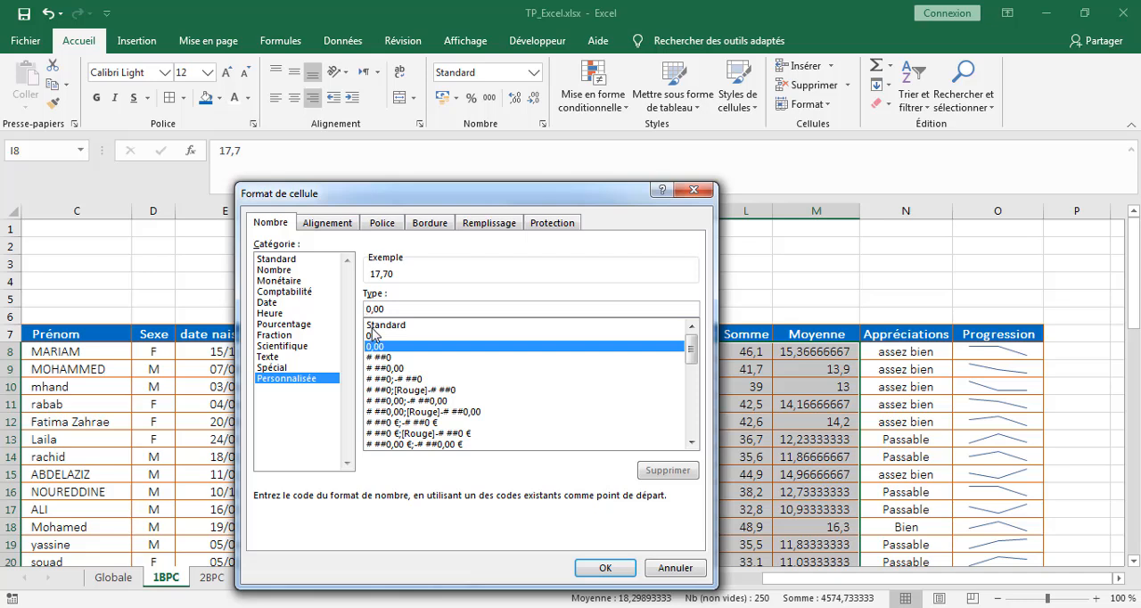
{"action": "type", "text": "0"}
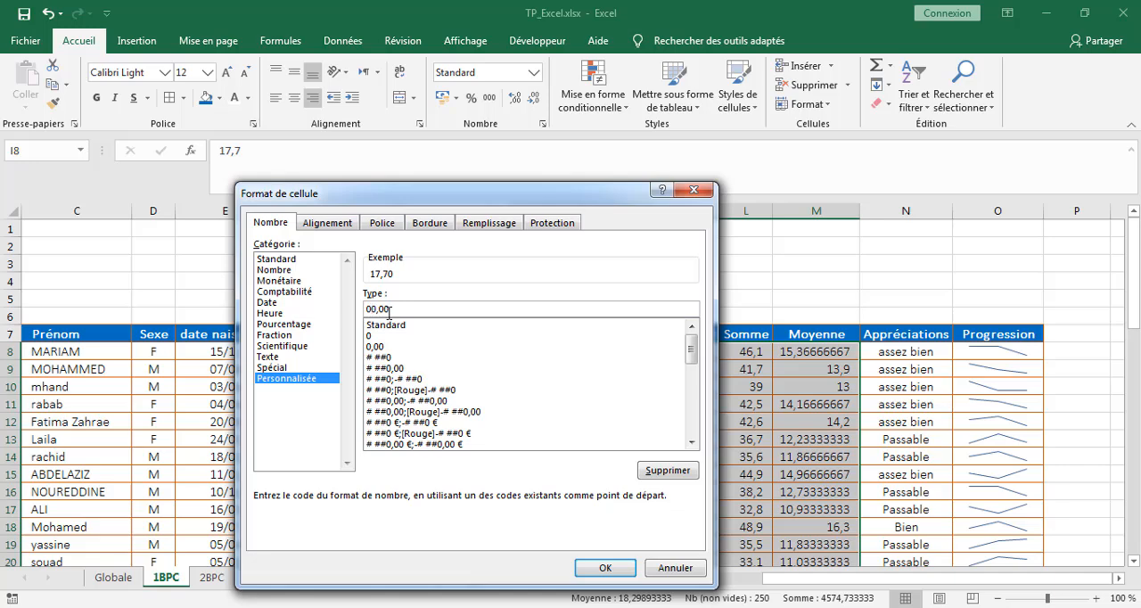
{"action": "left_click", "coordinate": [604, 568]}
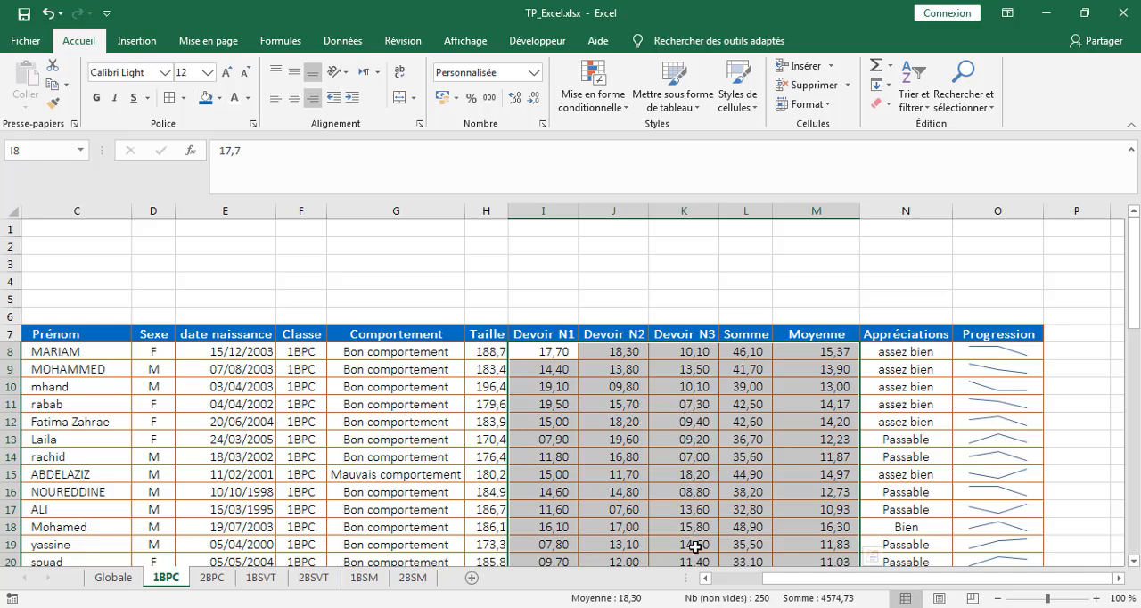
{"action": "left_click", "coordinate": [495, 353]}
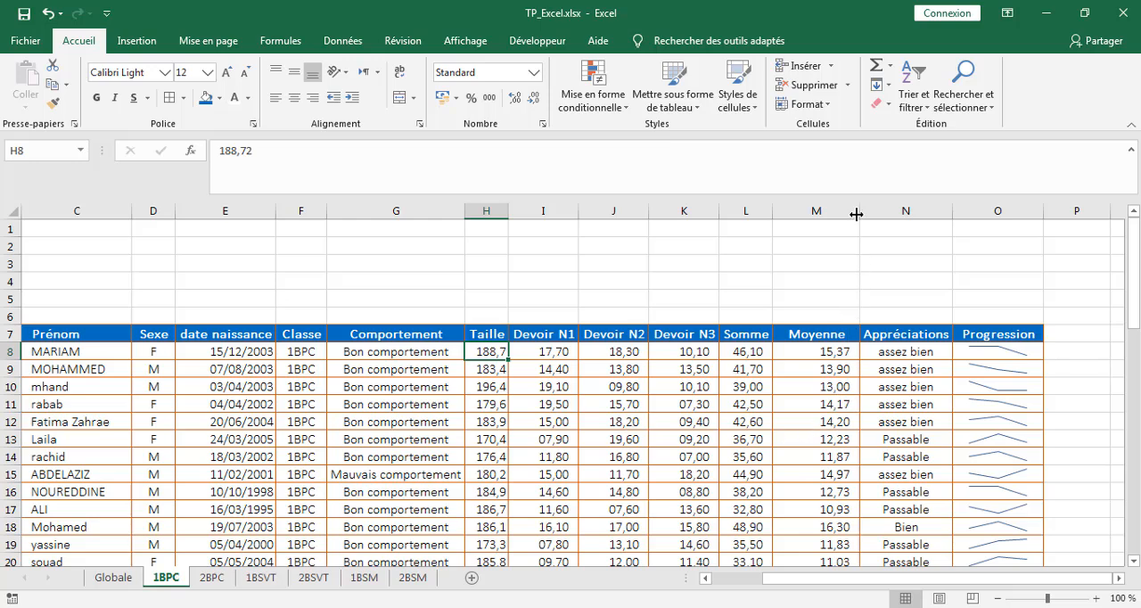
{"action": "left_click_drag", "start_coordinate": [857, 214], "coordinate": [841, 220]}
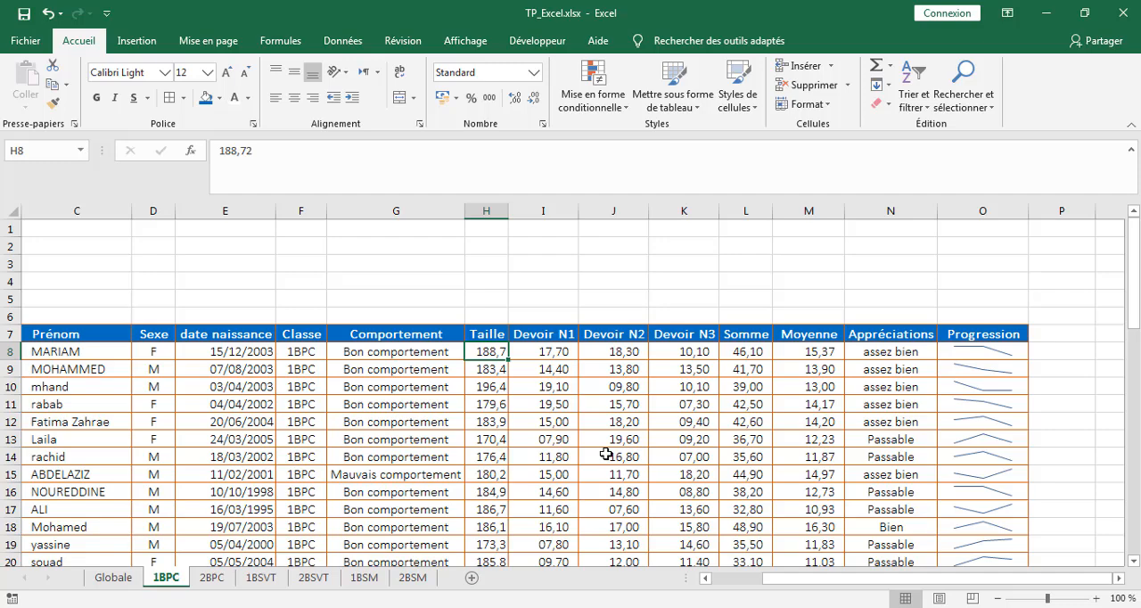
{"action": "left_click", "coordinate": [541, 124]}
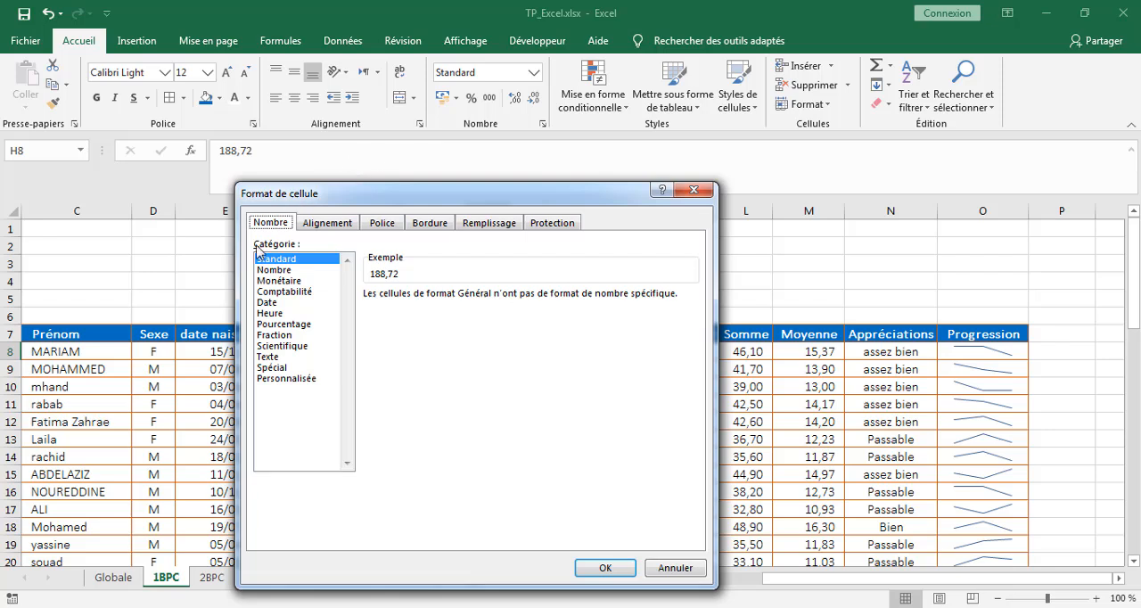
{"action": "left_click", "coordinate": [319, 227]}
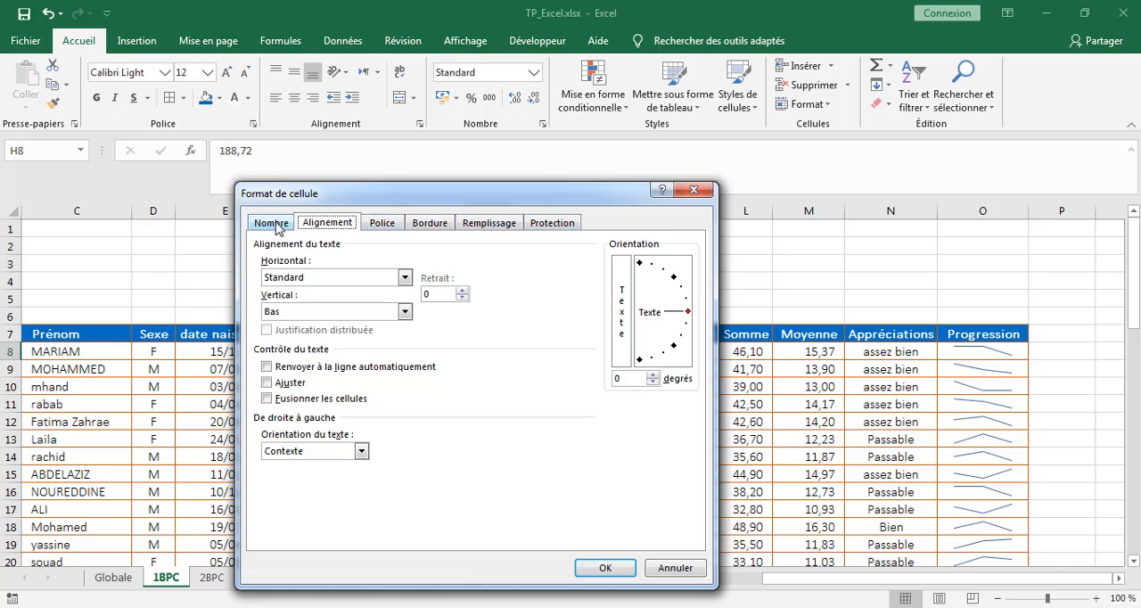
{"action": "left_click", "coordinate": [693, 188]}
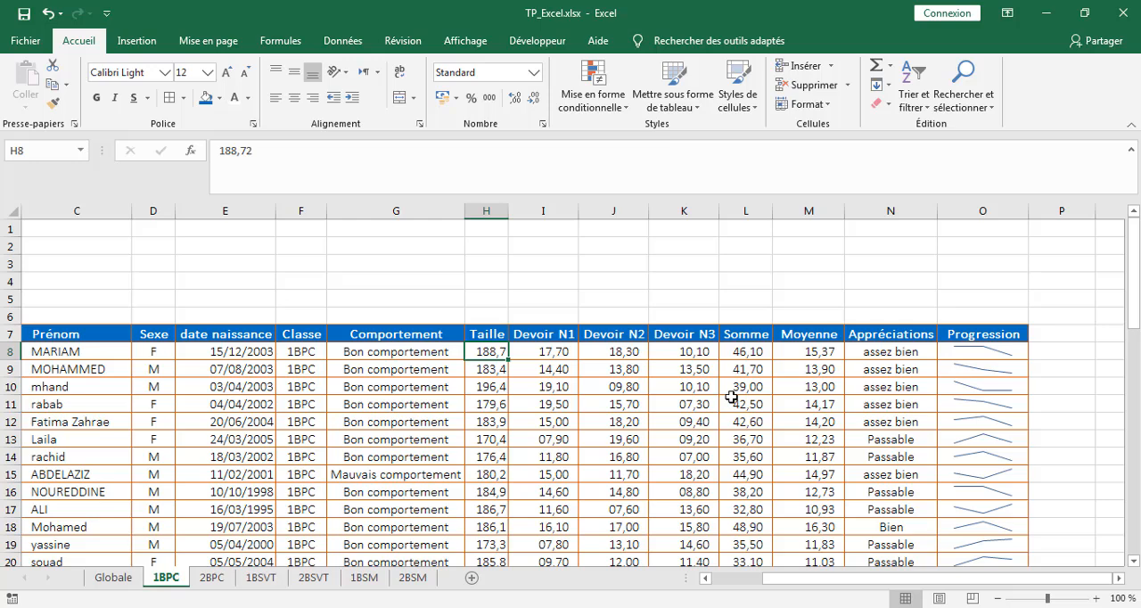
Step: Insert six blank rows above the header row on the 2BPC sheet
{"action": "left_click", "coordinate": [212, 578]}
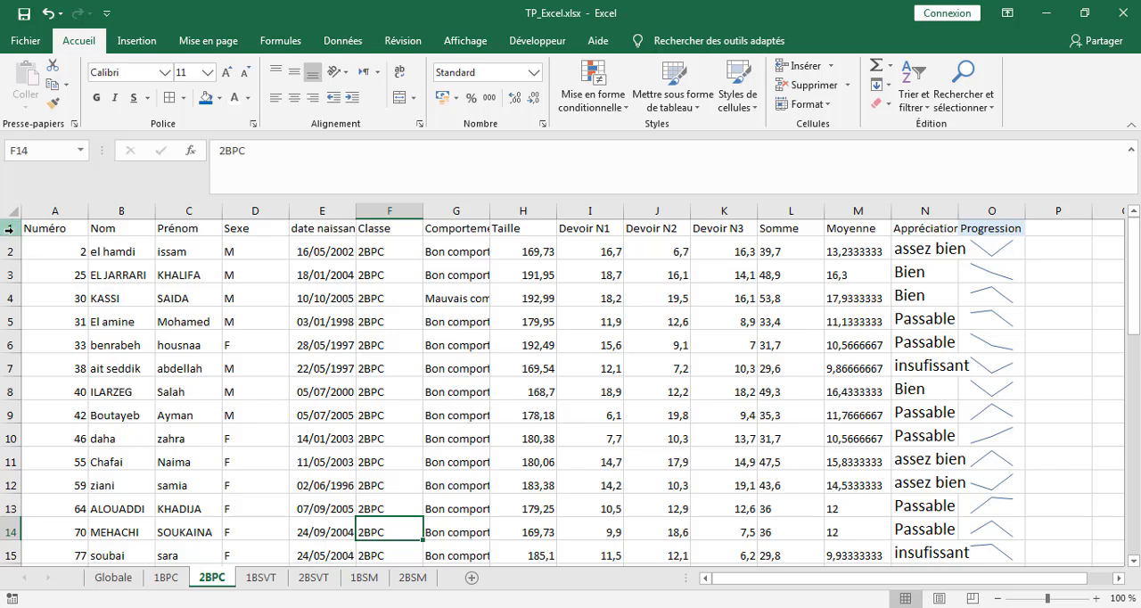
{"action": "left_click_drag", "start_coordinate": [8, 228], "coordinate": [5, 342]}
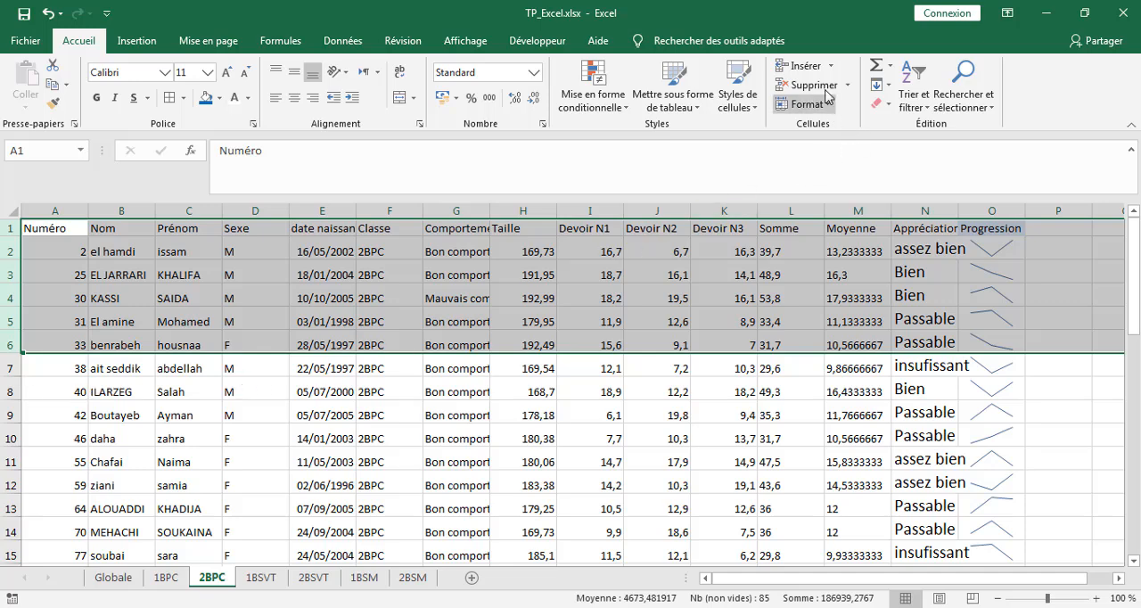
{"action": "left_click", "coordinate": [805, 72]}
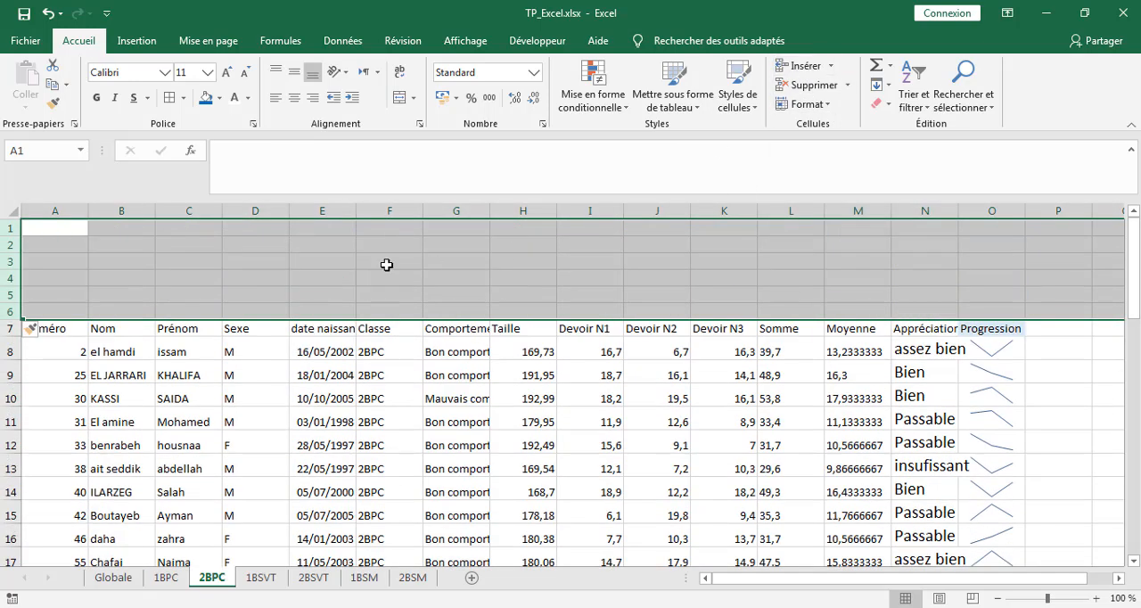
{"action": "left_click", "coordinate": [251, 266]}
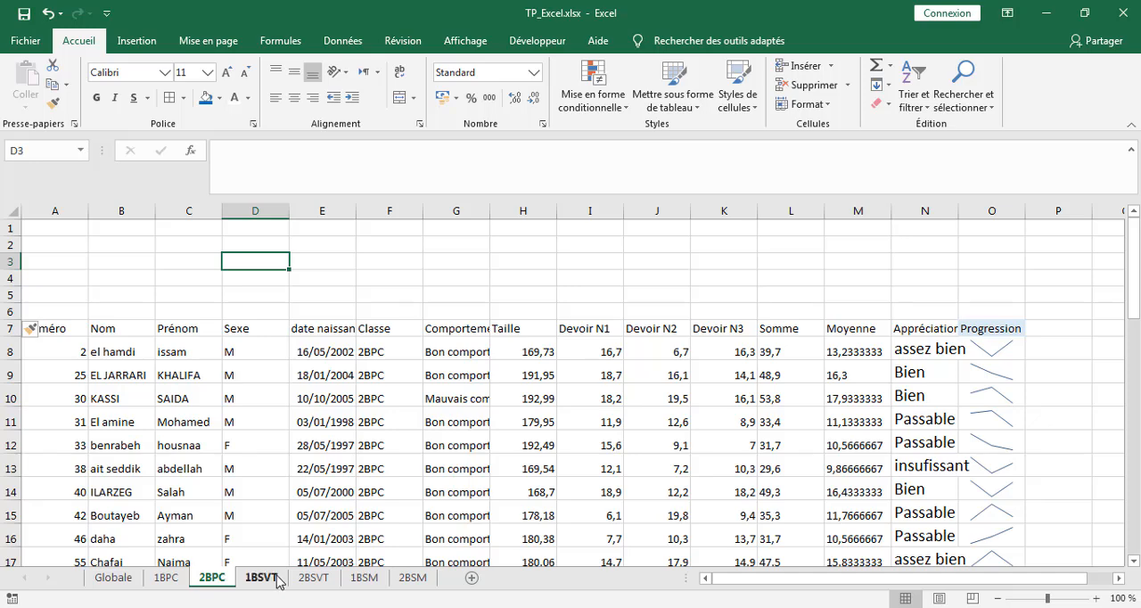
Step: Try to apply the formatting of range C7:O18 on sheet 1BPC to the 2BPC table, starting at cell A7
{"action": "left_click", "coordinate": [165, 579]}
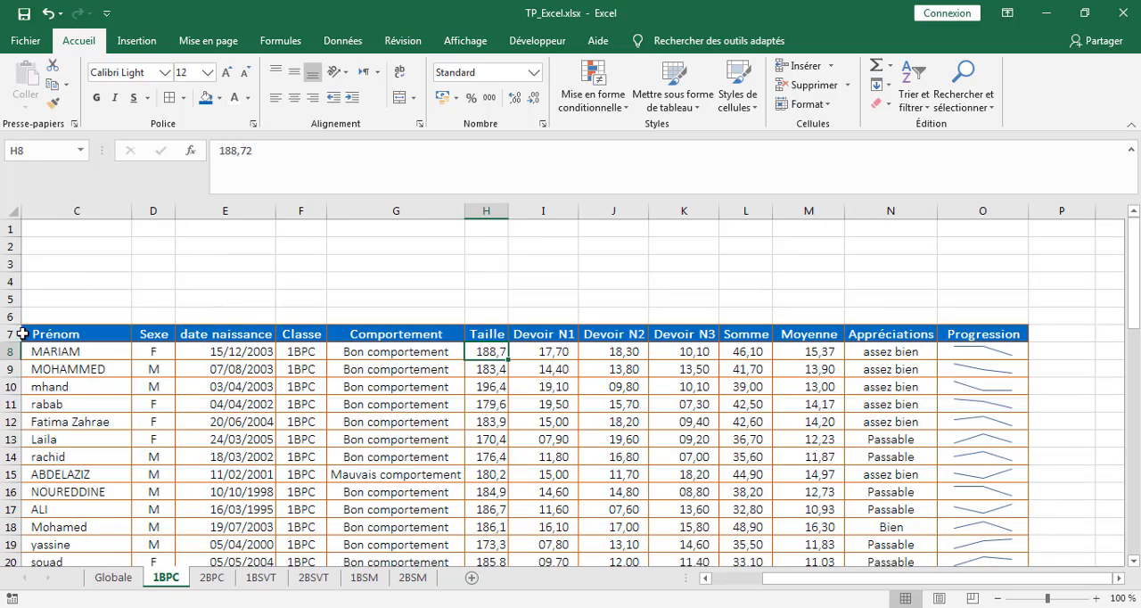
{"action": "left_click_drag", "start_coordinate": [25, 334], "coordinate": [971, 527]}
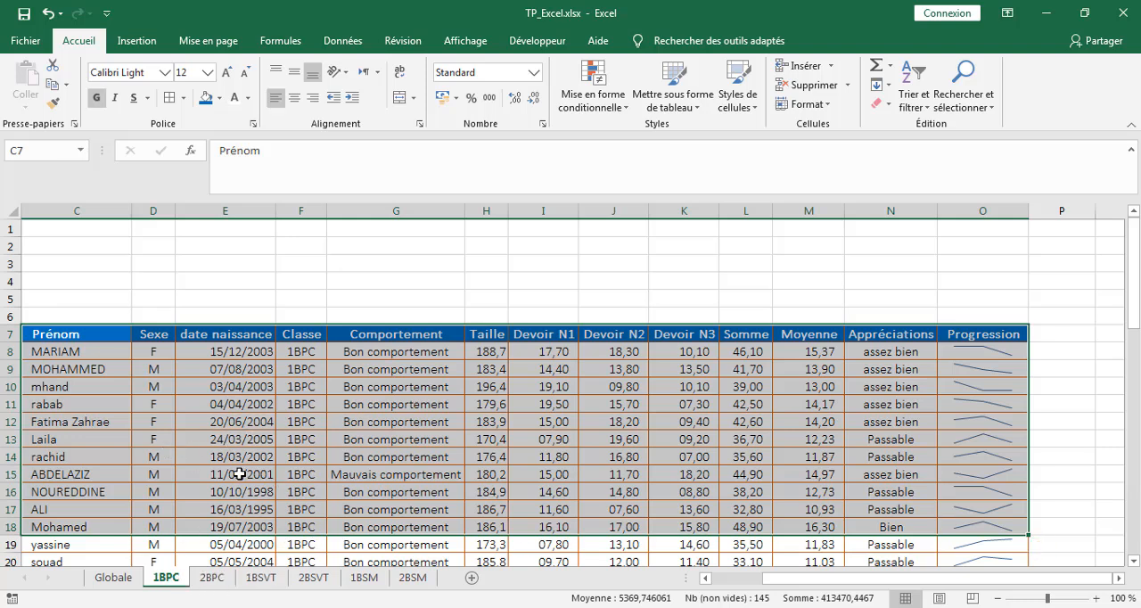
{"action": "left_click", "coordinate": [213, 577]}
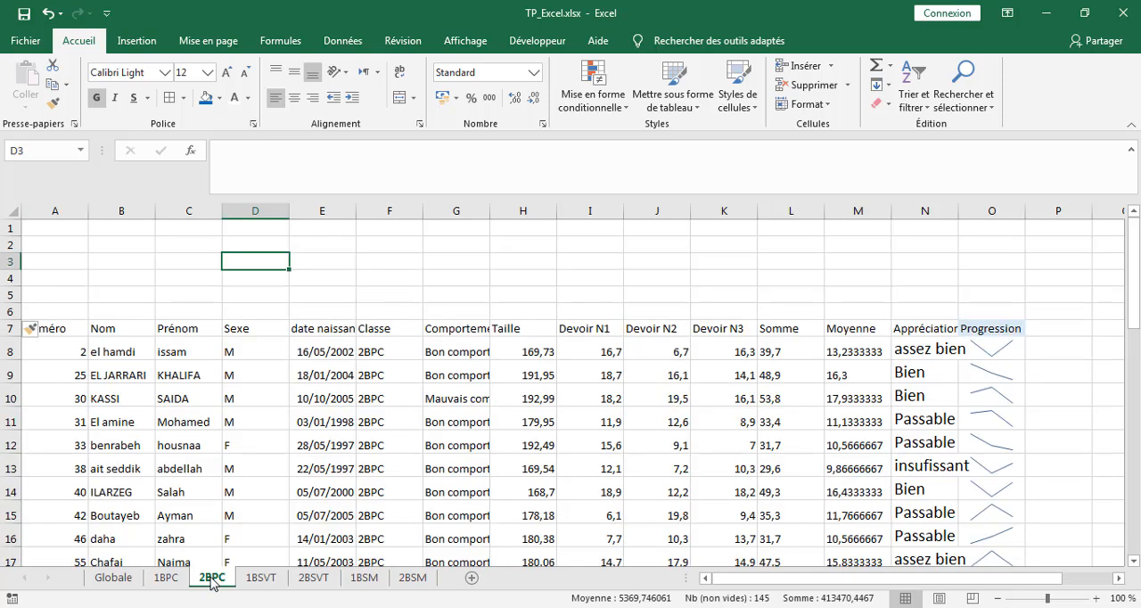
{"action": "left_click", "coordinate": [45, 330]}
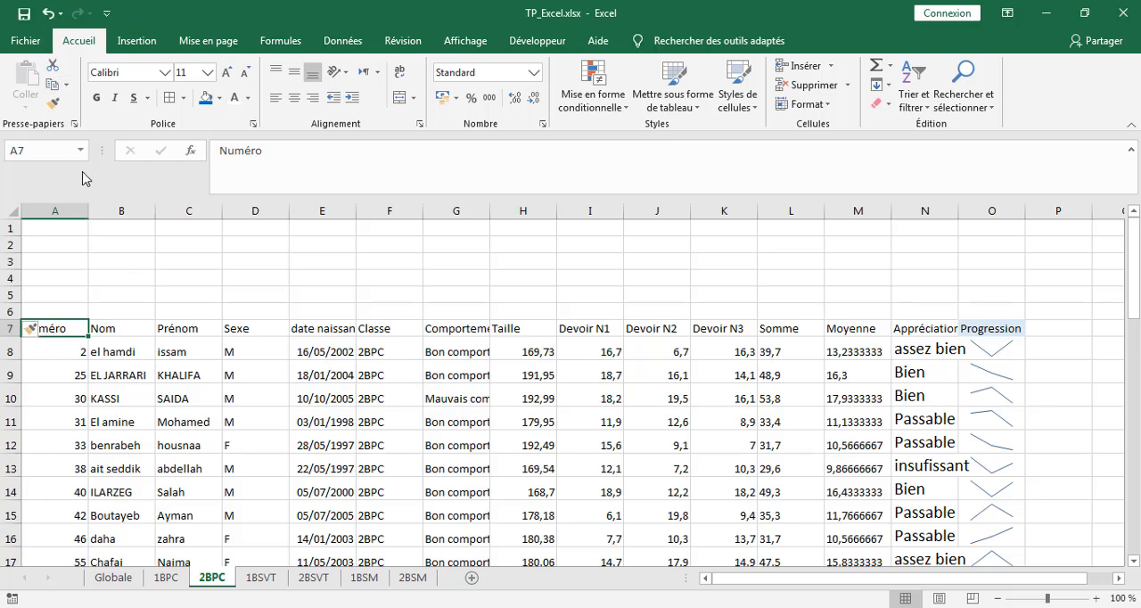
{"action": "left_click", "coordinate": [164, 577]}
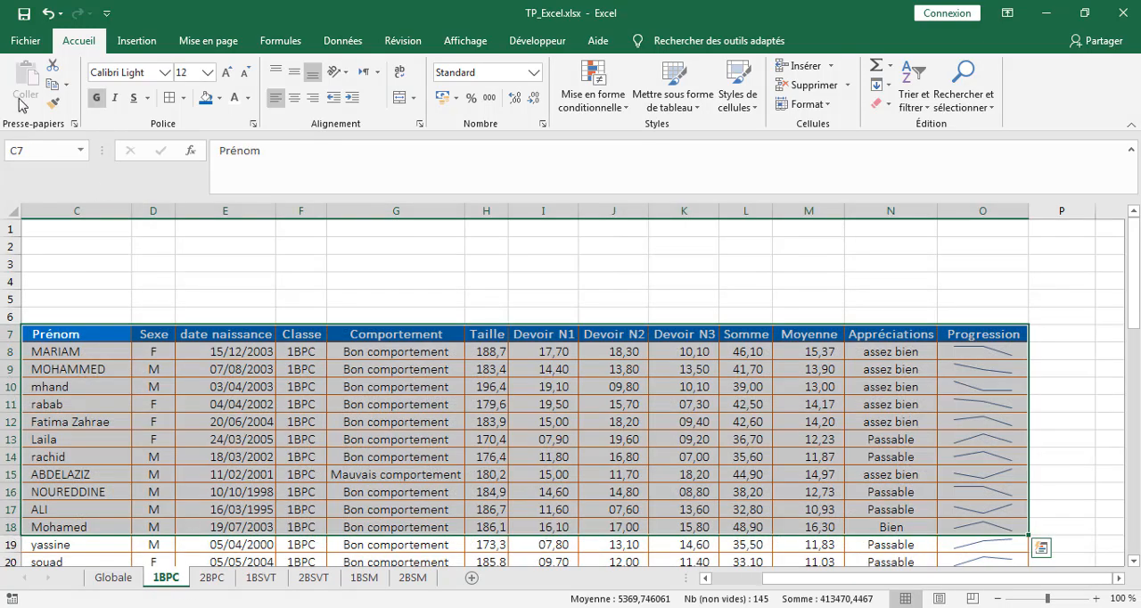
{"action": "left_click", "coordinate": [53, 87]}
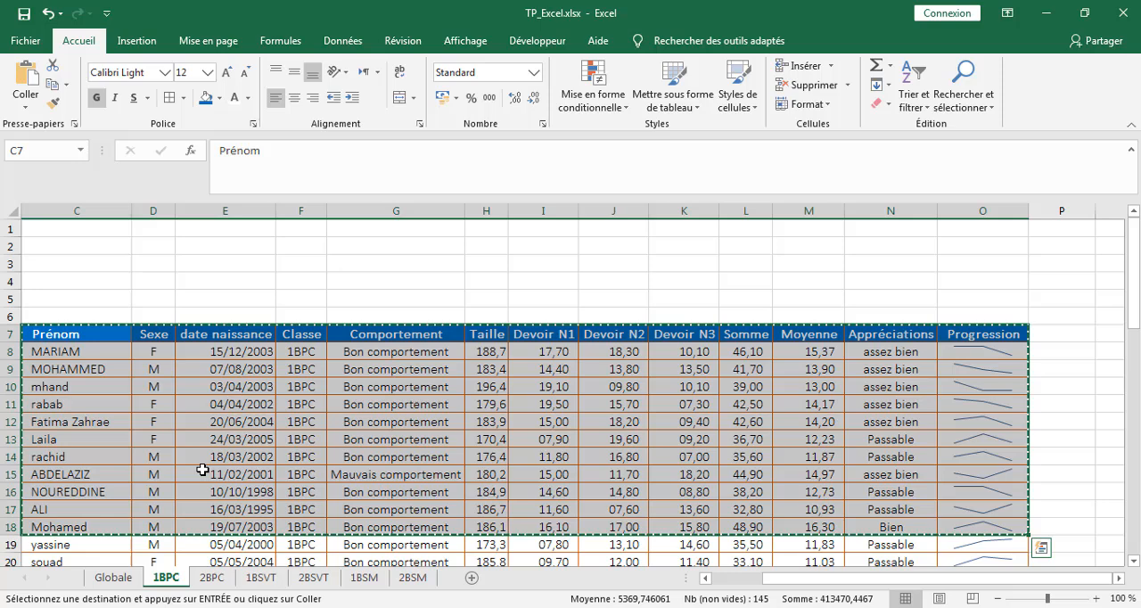
{"action": "left_click", "coordinate": [209, 578]}
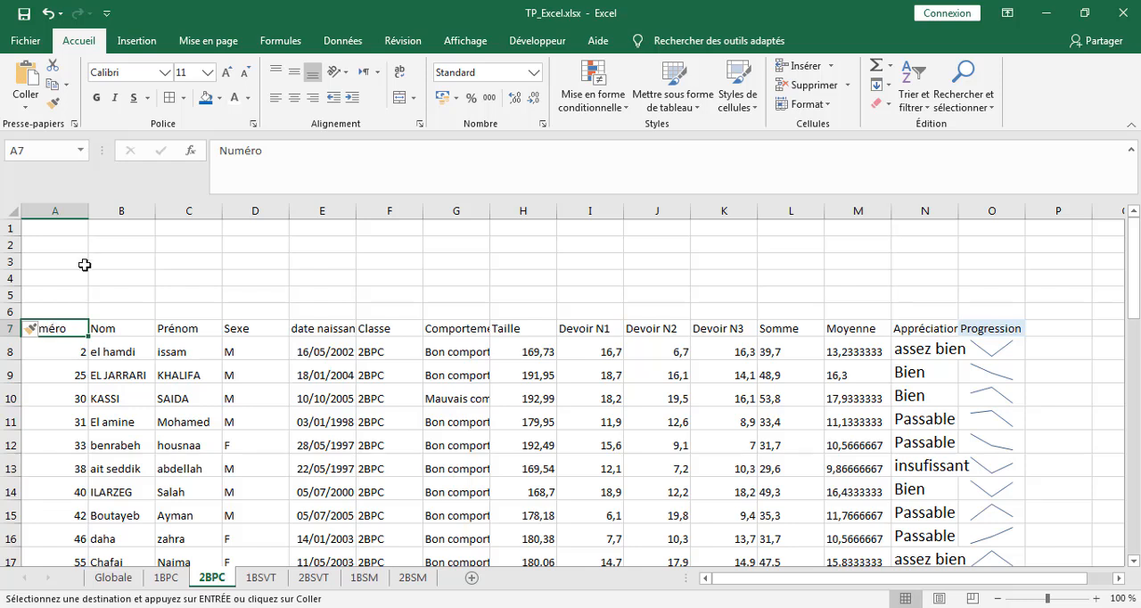
{"action": "left_click", "coordinate": [26, 113]}
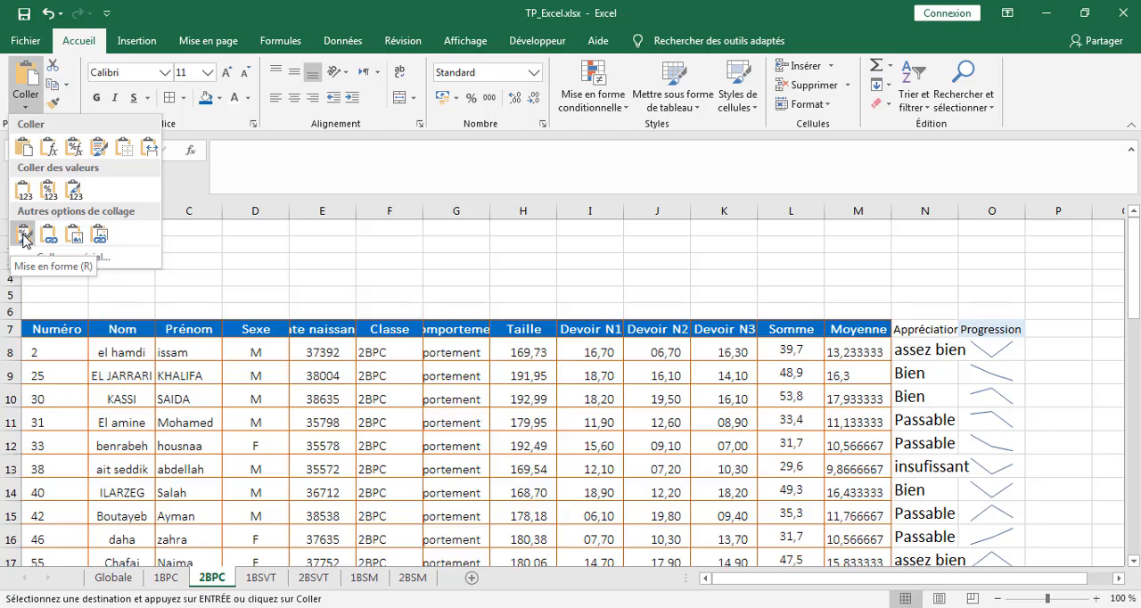
{"action": "left_click", "coordinate": [24, 235]}
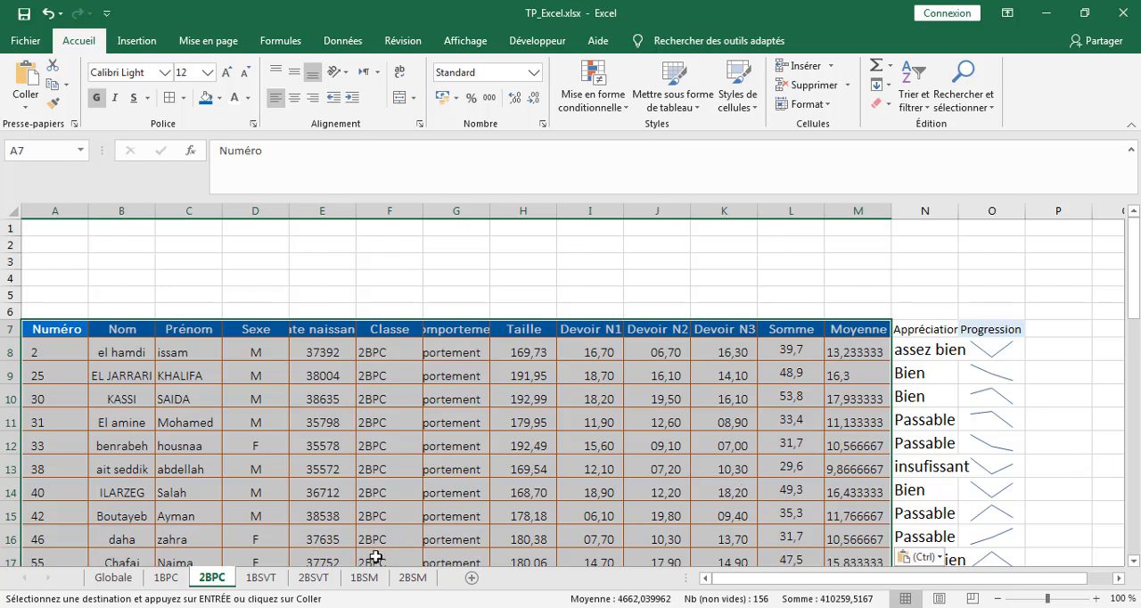
Step: Copy A7:O19 from sheet 1BPC and paste only its formatting onto the 2BPC table, starting at cell A7
{"action": "left_click", "coordinate": [165, 579]}
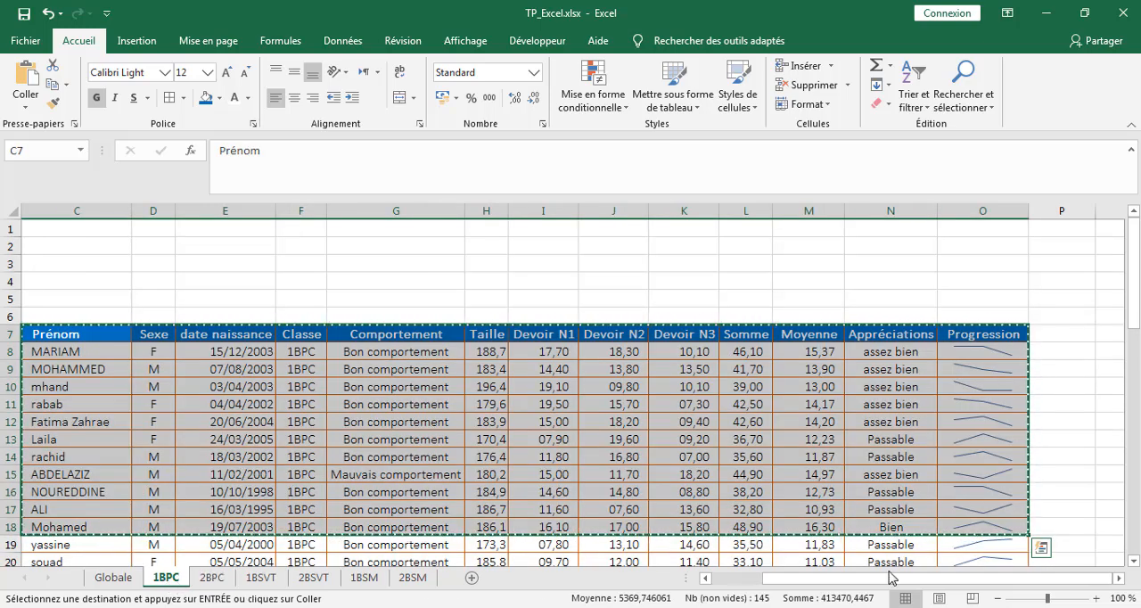
{"action": "left_click_drag", "start_coordinate": [989, 584], "coordinate": [720, 592]}
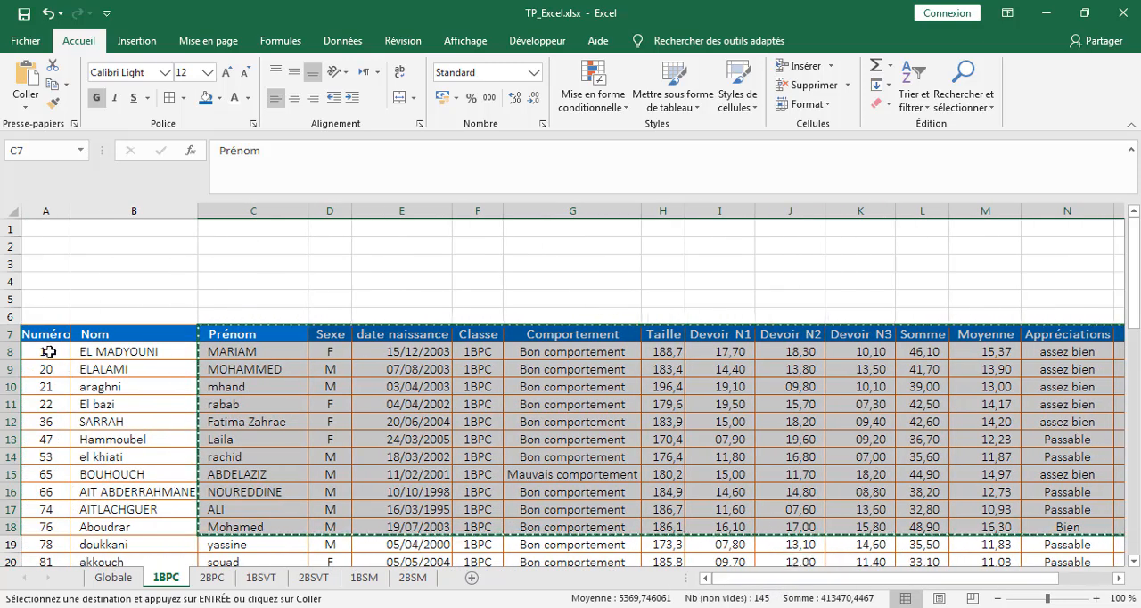
{"action": "left_click_drag", "start_coordinate": [34, 337], "coordinate": [1007, 546]}
{"action": "left_click", "coordinate": [53, 83]}
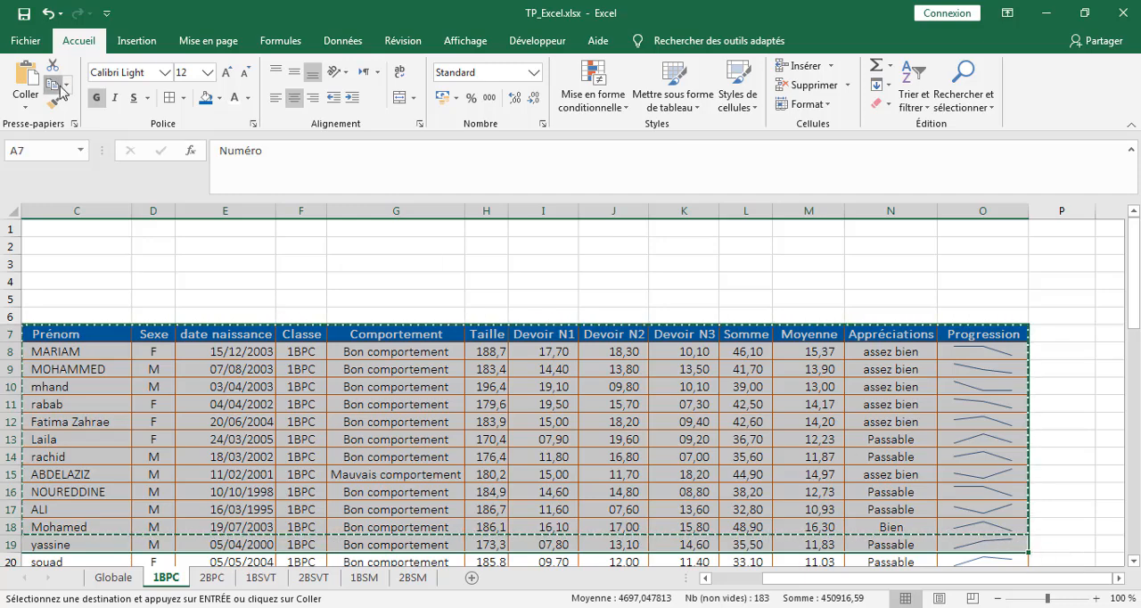
{"action": "left_click", "coordinate": [203, 577]}
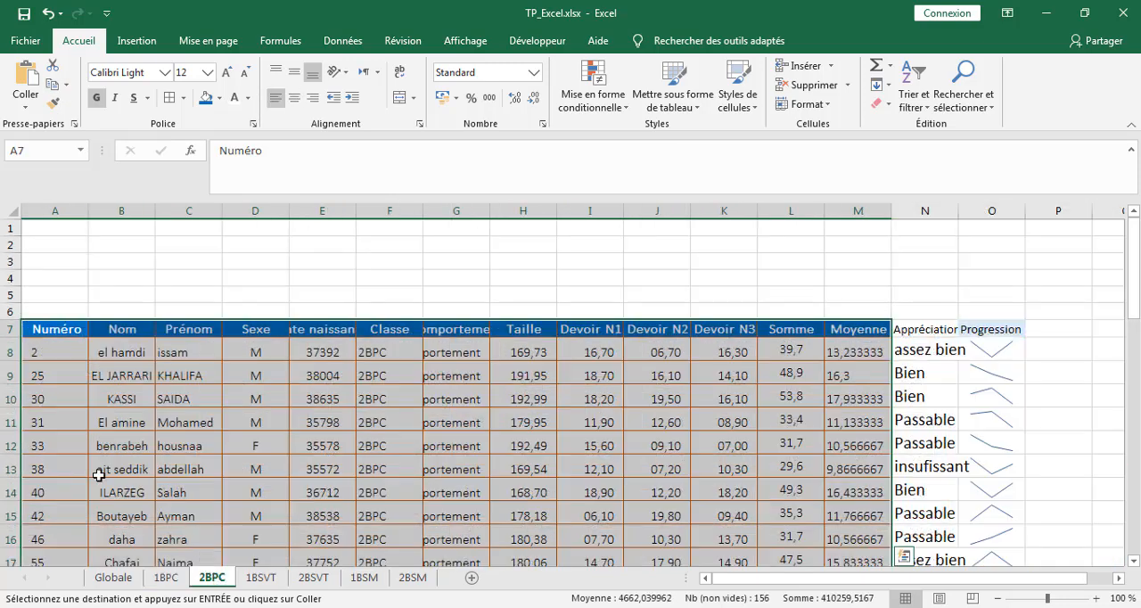
{"action": "left_click", "coordinate": [38, 331]}
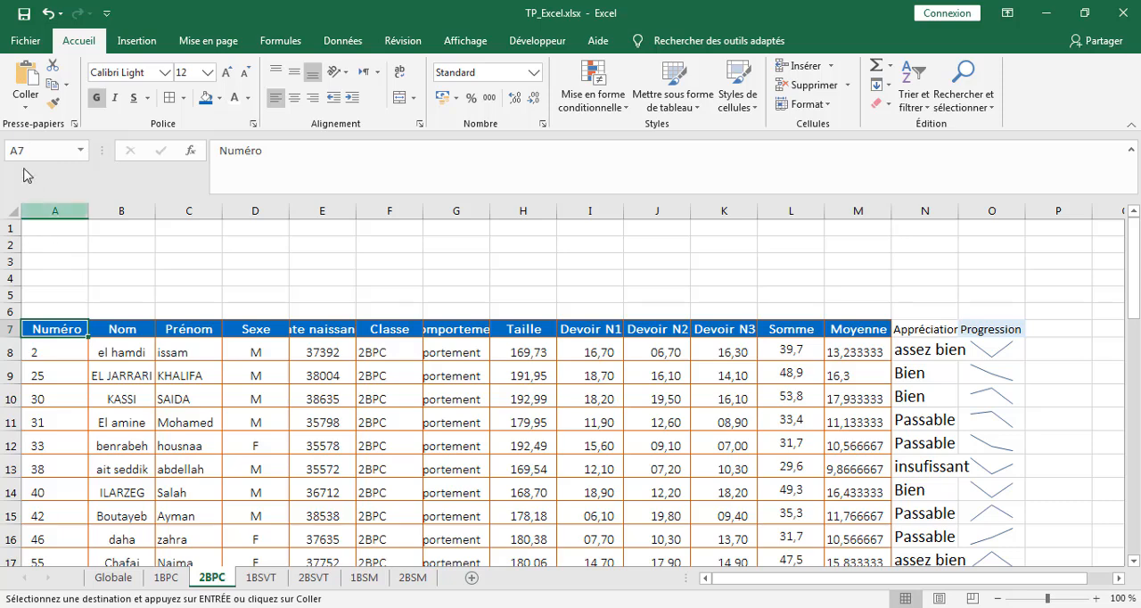
{"action": "left_click", "coordinate": [27, 105]}
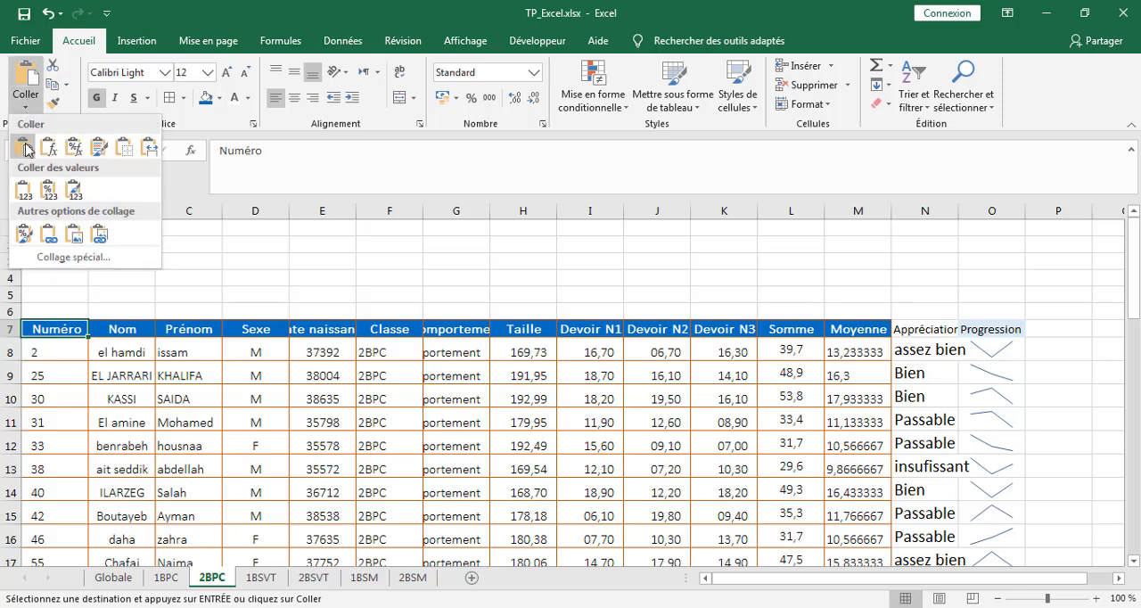
{"action": "left_click", "coordinate": [23, 234]}
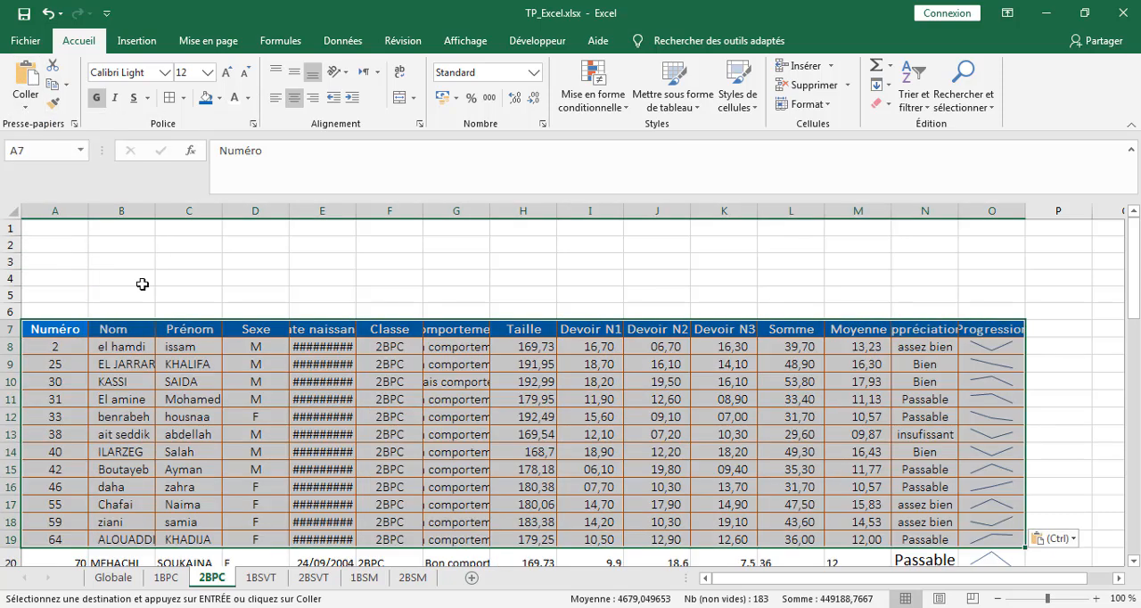
{"action": "left_click", "coordinate": [481, 423]}
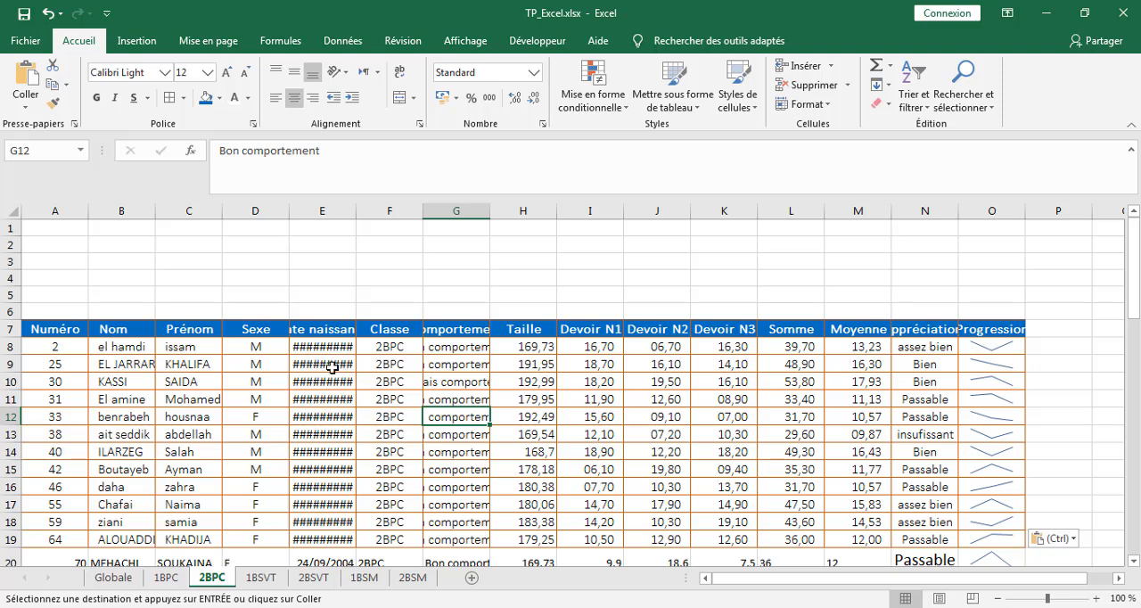
Step: Widen the date naissance, Nom, Prénom and Comportement columns on 2BPC and fit the Numéro column to its contents
{"action": "left_click_drag", "start_coordinate": [356, 214], "coordinate": [379, 215]}
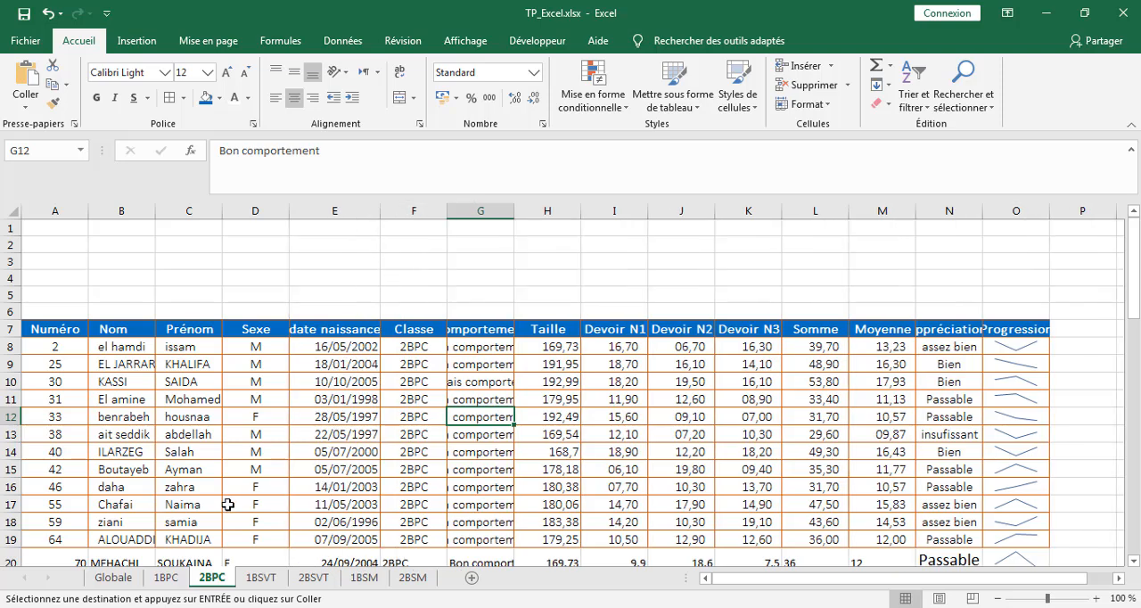
{"action": "double_click", "coordinate": [88, 212]}
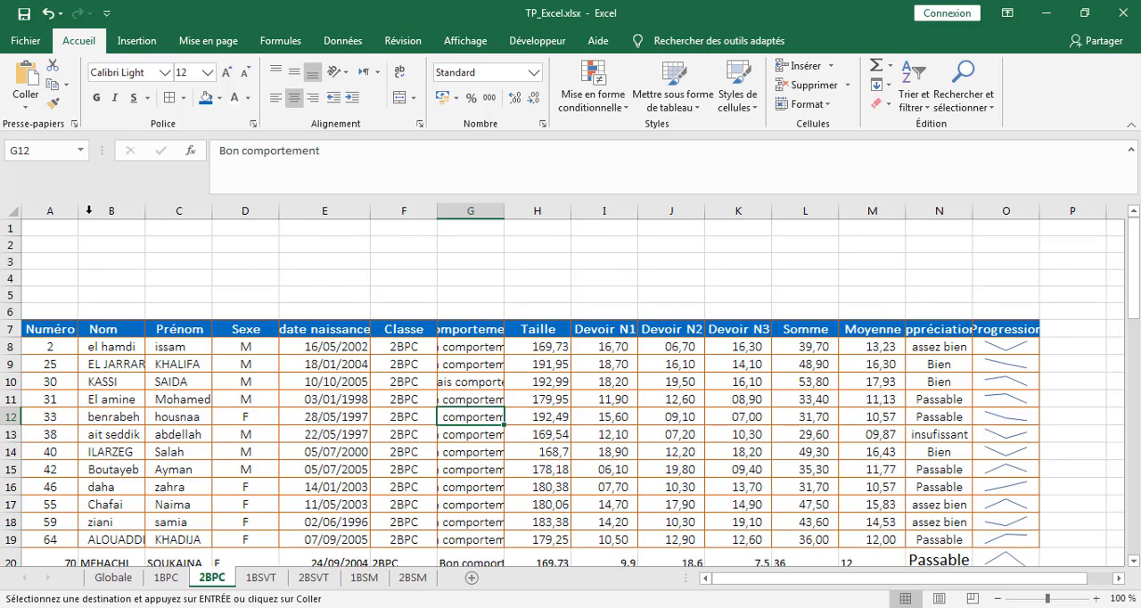
{"action": "double_click", "coordinate": [145, 211]}
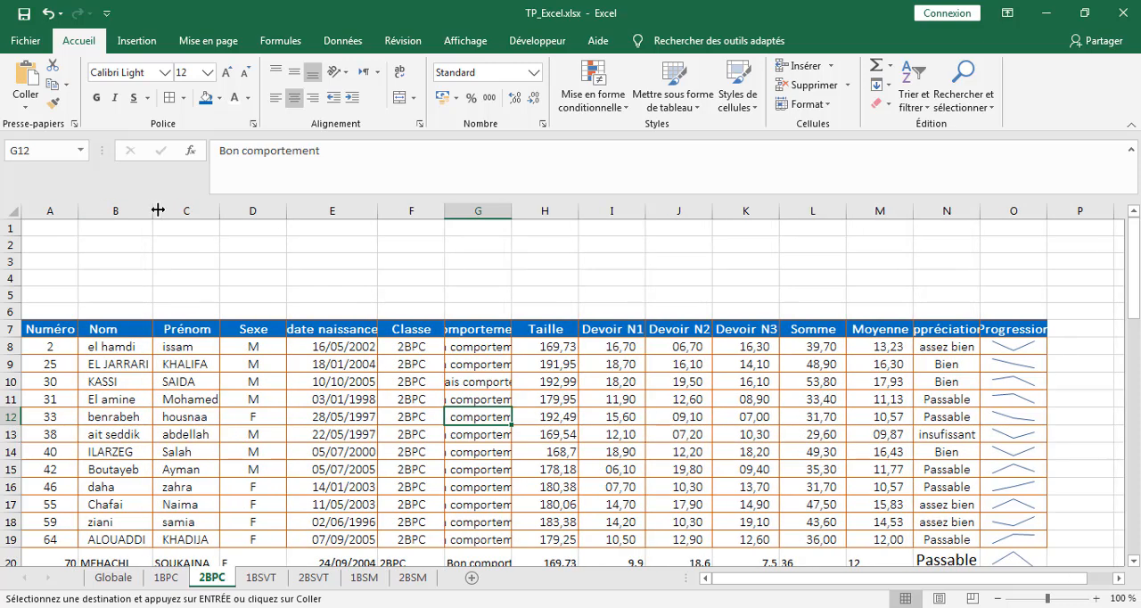
{"action": "left_click_drag", "start_coordinate": [153, 210], "coordinate": [153, 210]}
{"action": "left_click_drag", "start_coordinate": [163, 211], "coordinate": [162, 211]}
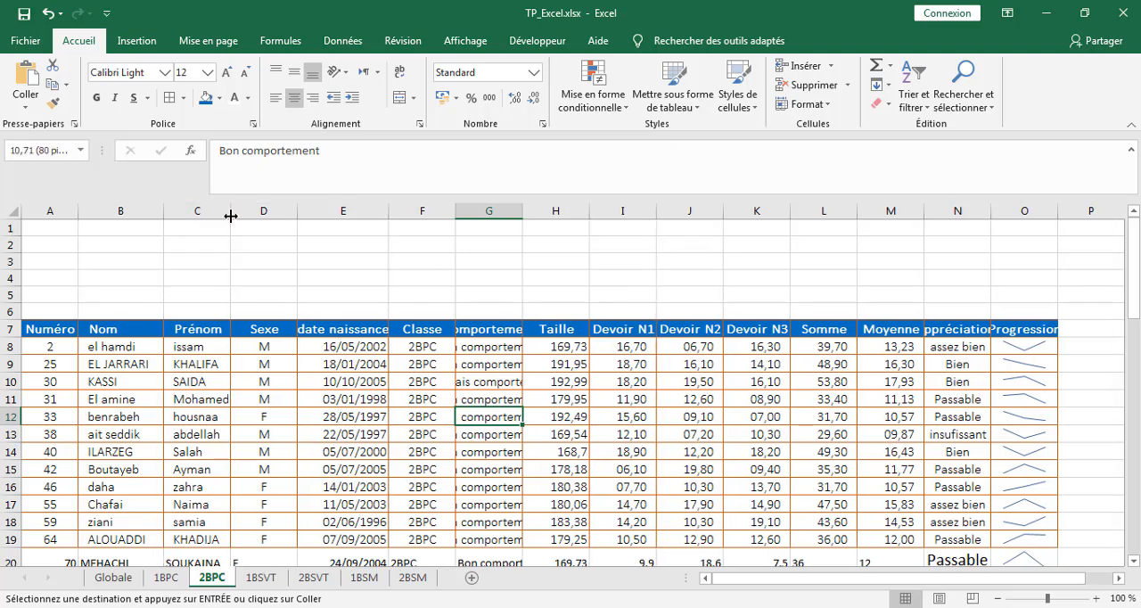
{"action": "left_click_drag", "start_coordinate": [230, 216], "coordinate": [310, 212]}
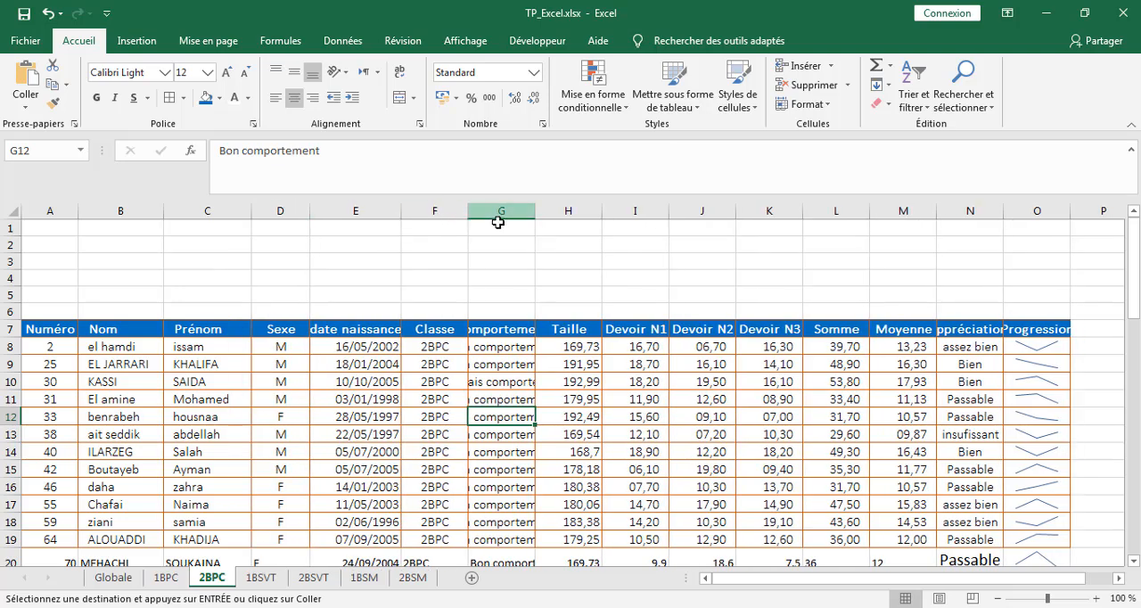
{"action": "double_click", "coordinate": [535, 213]}
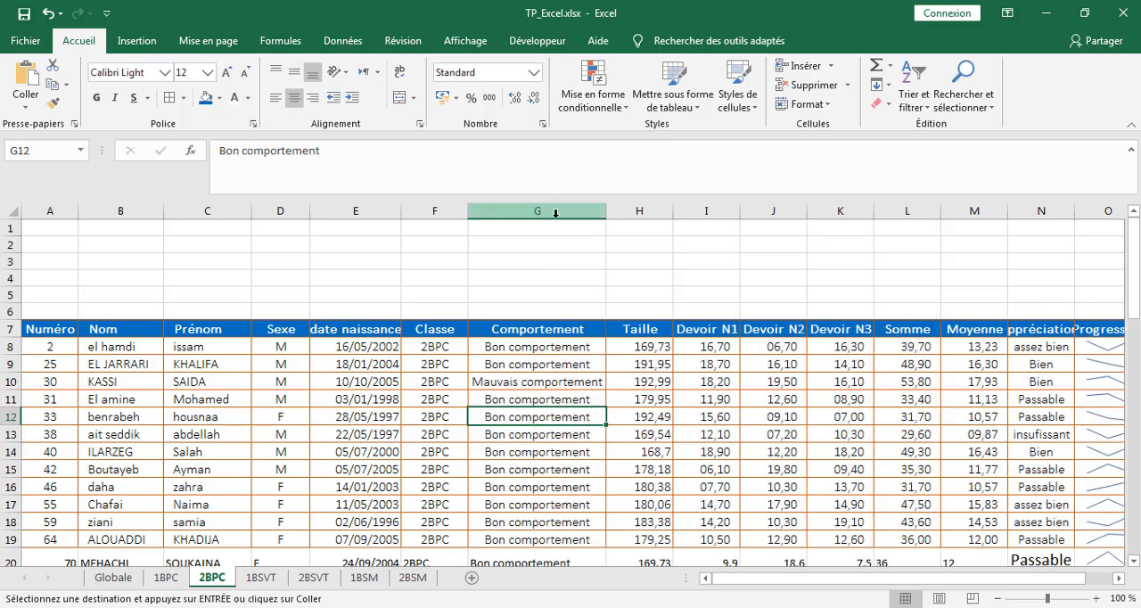
{"action": "left_click_drag", "start_coordinate": [609, 214], "coordinate": [620, 214]}
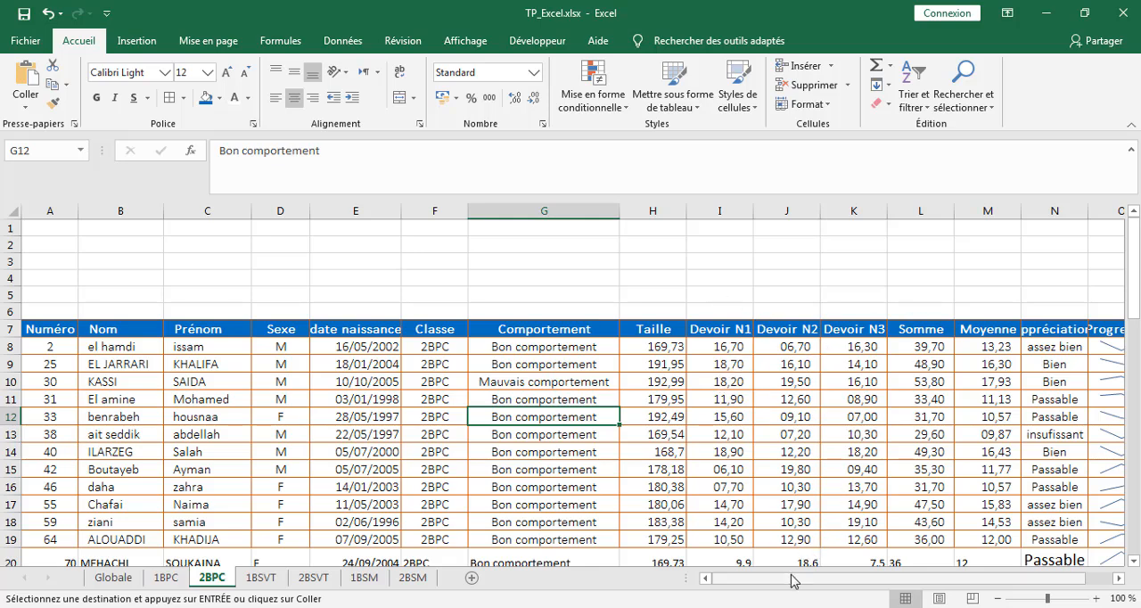
Step: Copy row 18 of the 2BPC sheet and paste only its formatting onto the remaining student rows, 20 to 46
{"action": "left_click_drag", "start_coordinate": [792, 579], "coordinate": [878, 588]}
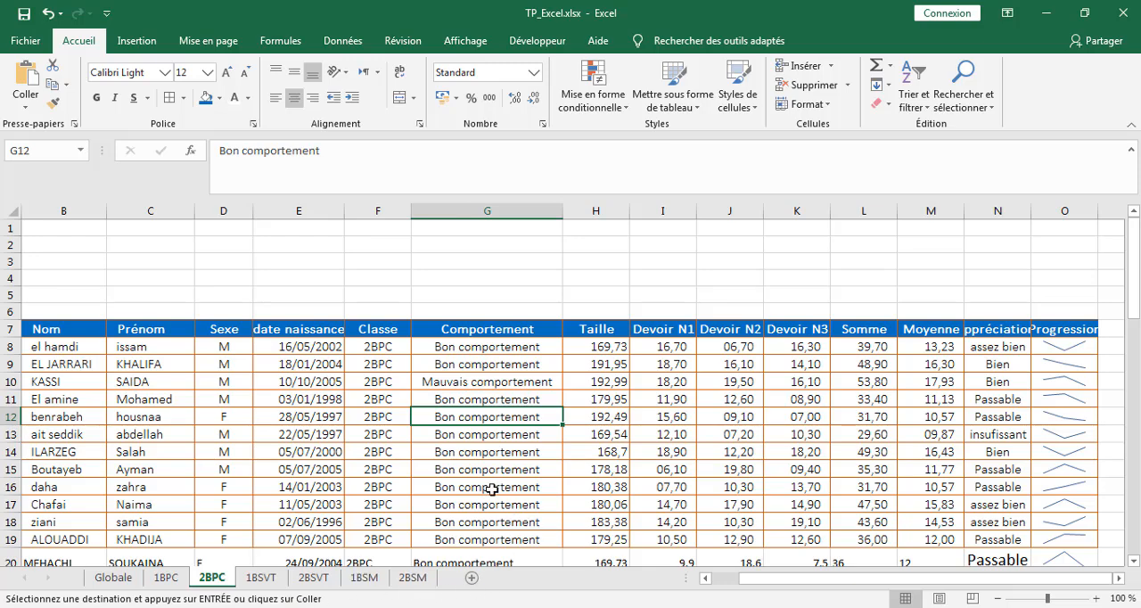
{"action": "left_click", "coordinate": [464, 449]}
{"action": "scroll", "coordinate": [463, 448], "scroll_direction": "down", "scroll_amount": 2}
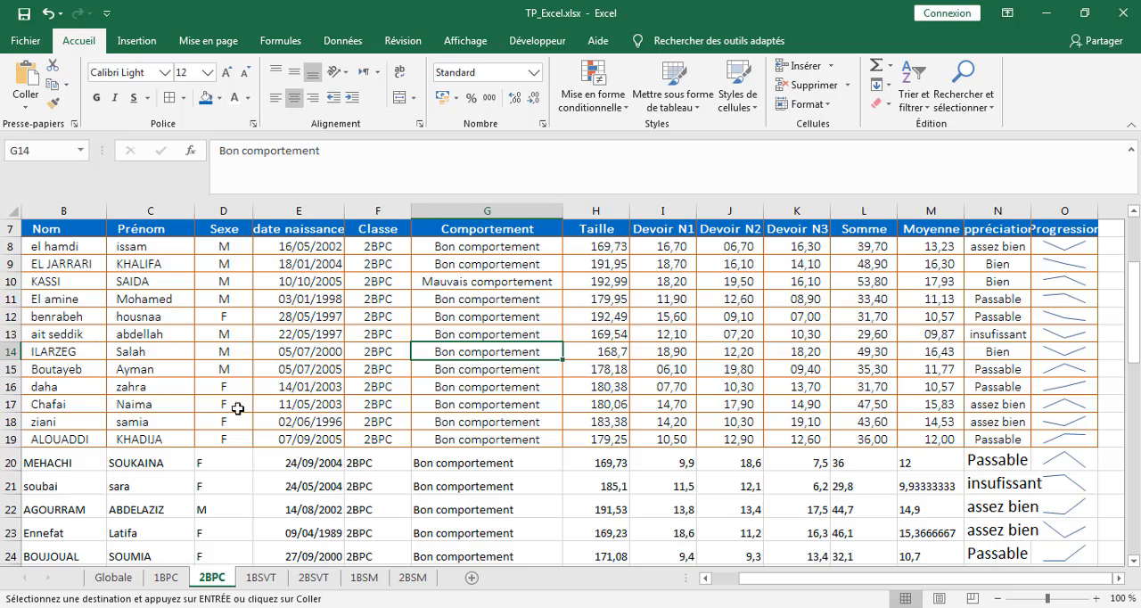
{"action": "left_click", "coordinate": [7, 420]}
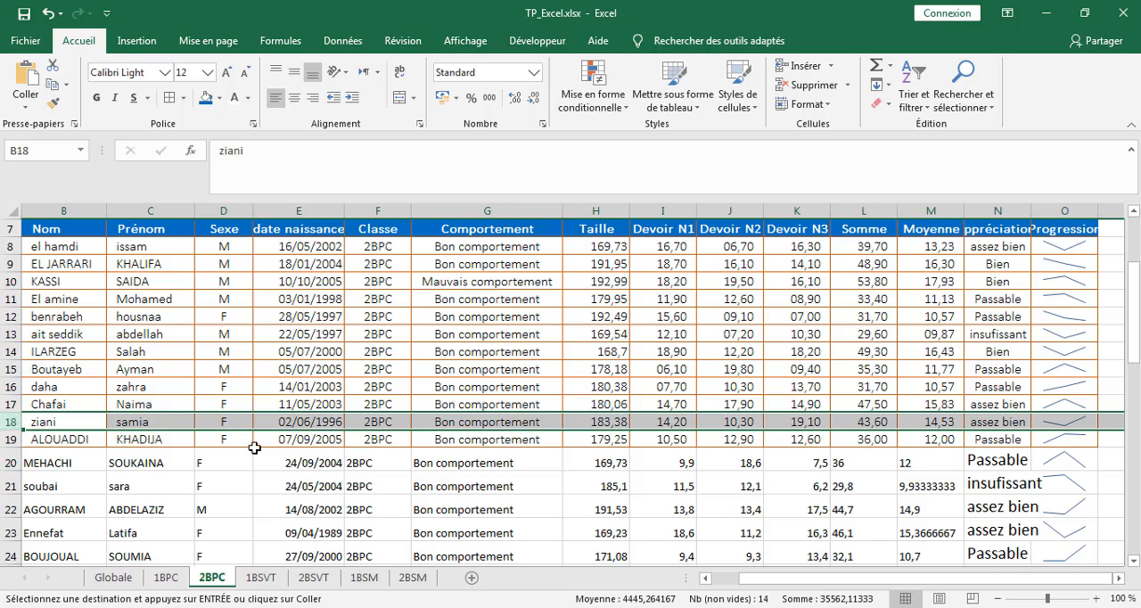
{"action": "left_click", "coordinate": [56, 85]}
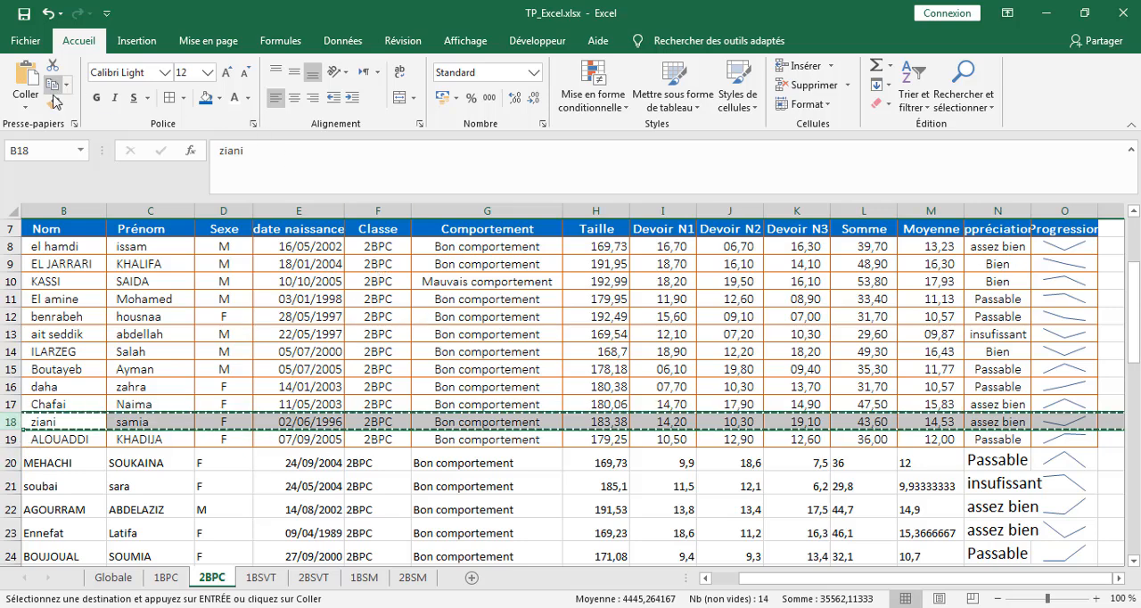
{"action": "left_click", "coordinate": [33, 461]}
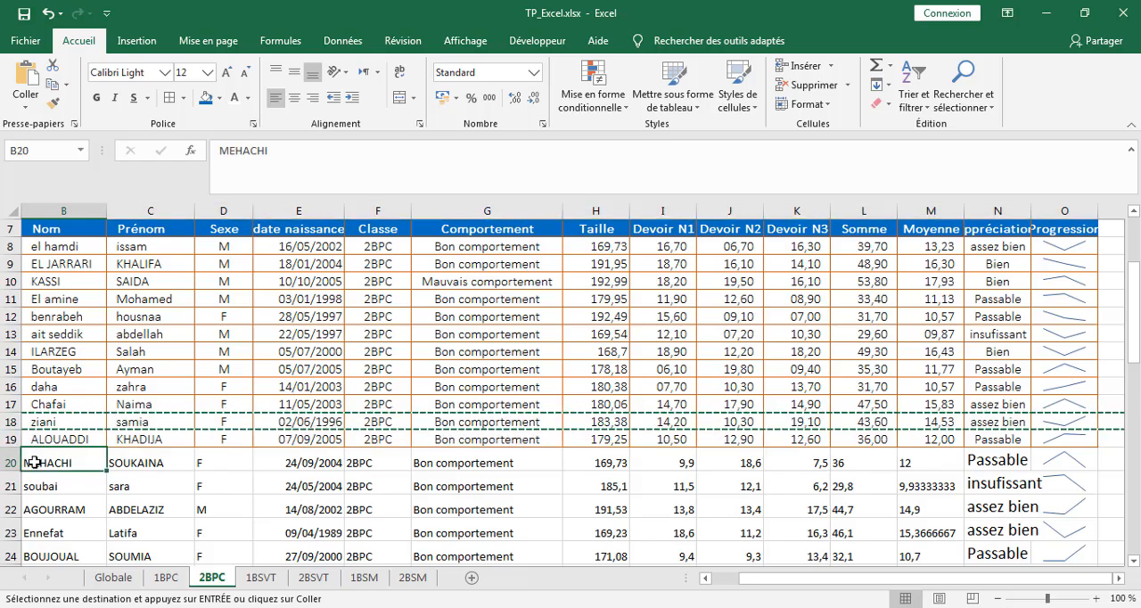
{"action": "mouse_move", "coordinate": [10, 461]}
{"action": "left_mouse_down"}
{"action": "mouse_move", "coordinate": [11, 583]}
{"action": "mouse_move", "coordinate": [32, 461]}
{"action": "left_mouse_up"}
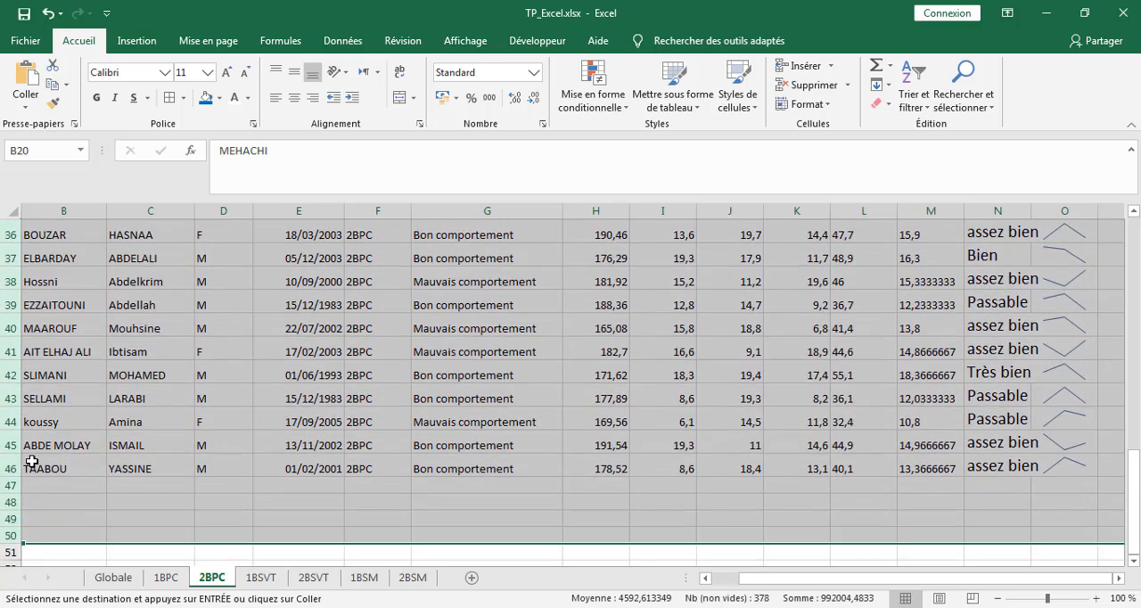
{"action": "left_click", "coordinate": [96, 500]}
{"action": "left_click_drag", "start_coordinate": [12, 468], "coordinate": [55, 312]}
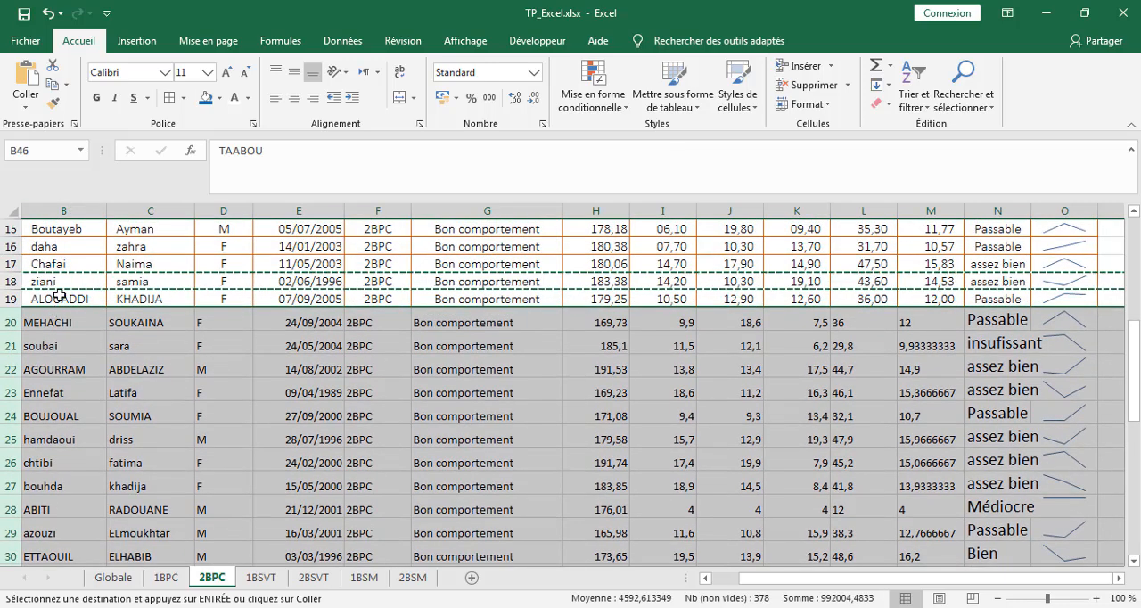
{"action": "left_click", "coordinate": [25, 107]}
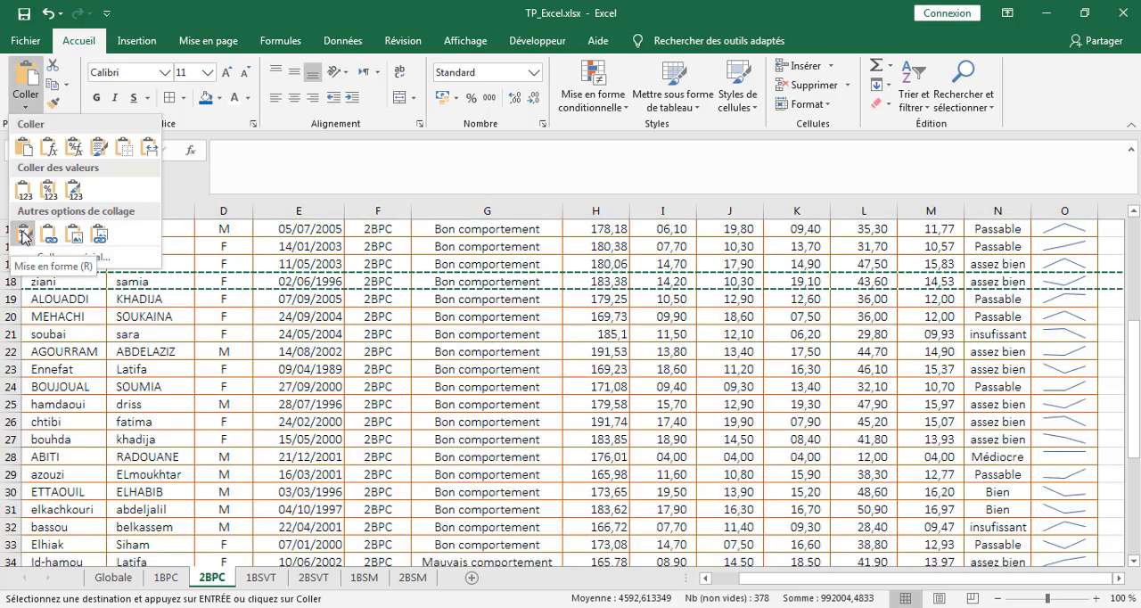
{"action": "left_click", "coordinate": [24, 234]}
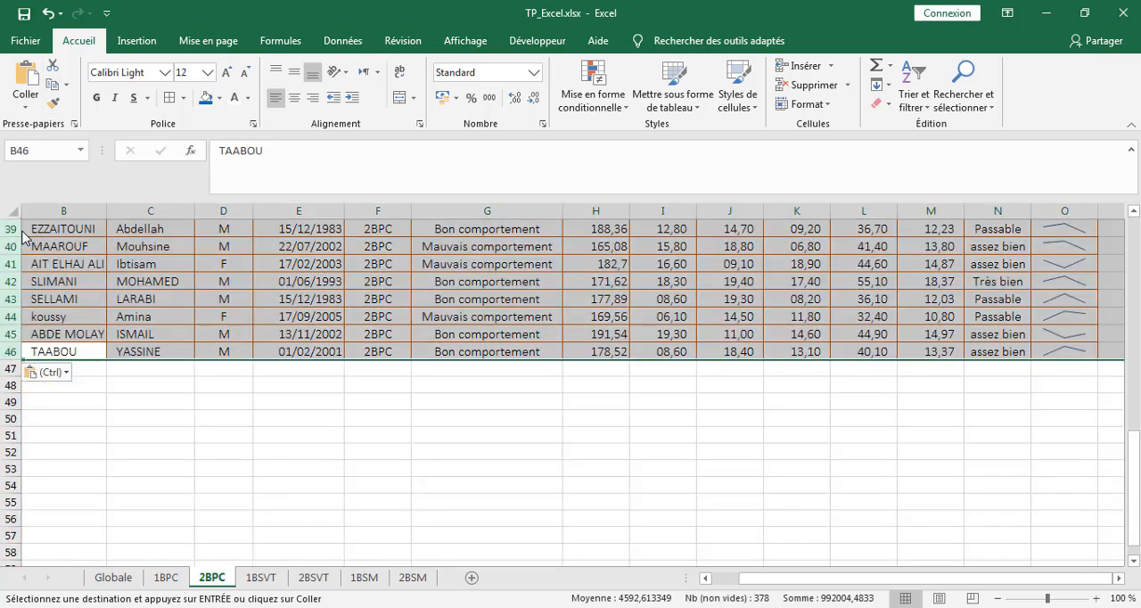
Step: Review the formatted rows on 2BPC, then switch to the exercise instructions in the Word document Formation Microsoft office Excel.docx
{"action": "left_click", "coordinate": [453, 418]}
{"action": "scroll", "coordinate": [459, 416], "scroll_direction": "up", "scroll_amount": 6}
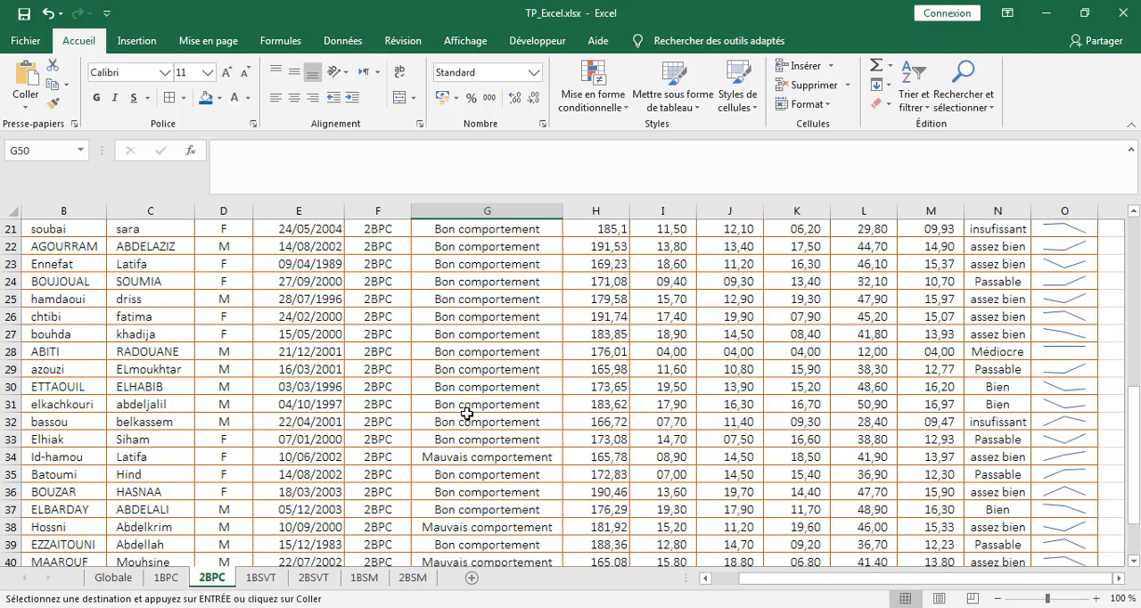
{"action": "scroll", "coordinate": [466, 412], "scroll_direction": "up", "scroll_amount": 7}
{"action": "key", "text": "alt+Tab"}
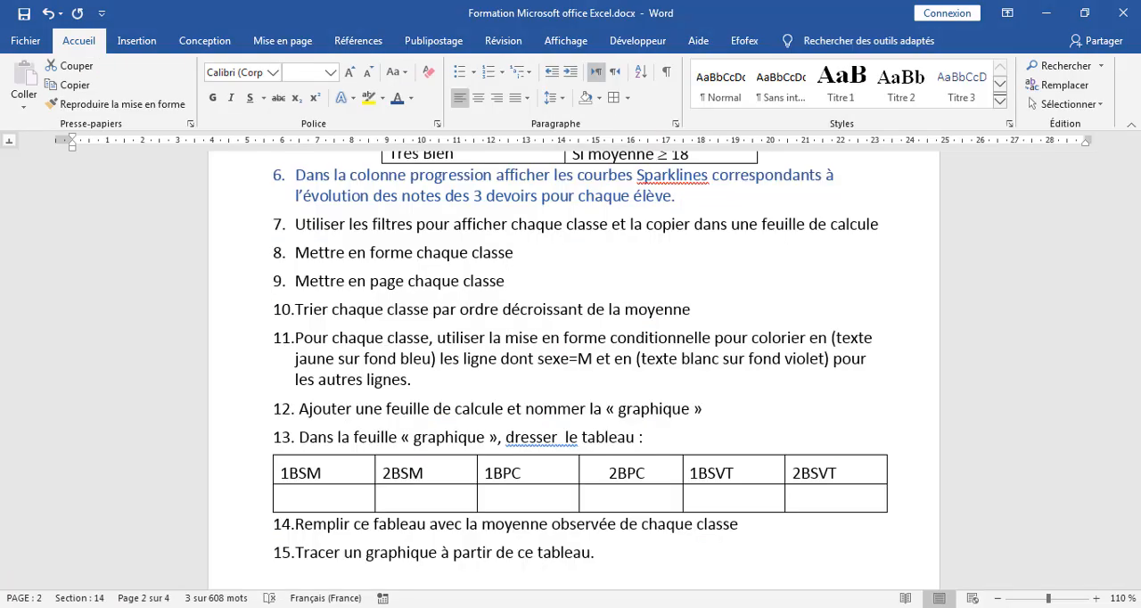